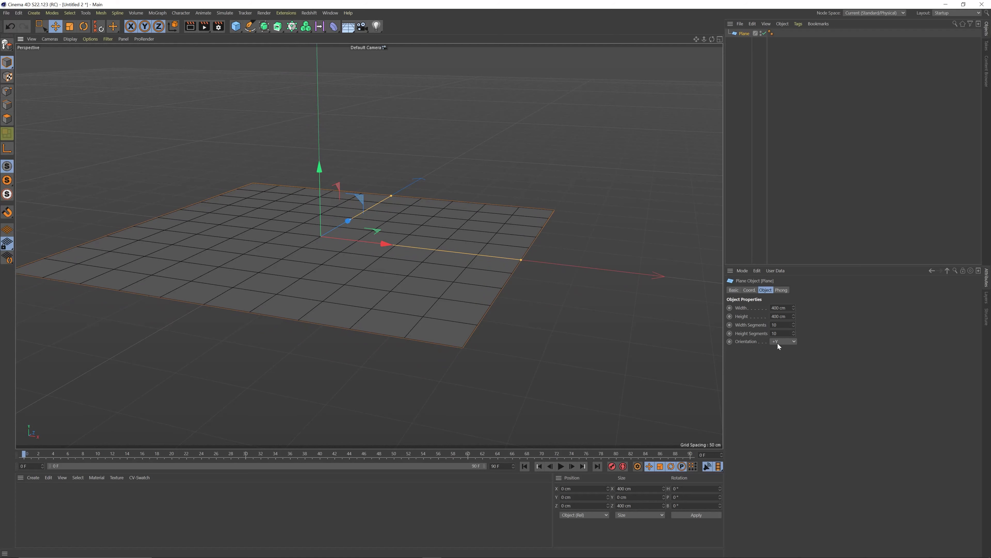
Orient the plane along +Z so it stands upright and set its width to 250 cm
{"action": "left_click", "coordinate": [783, 344]}
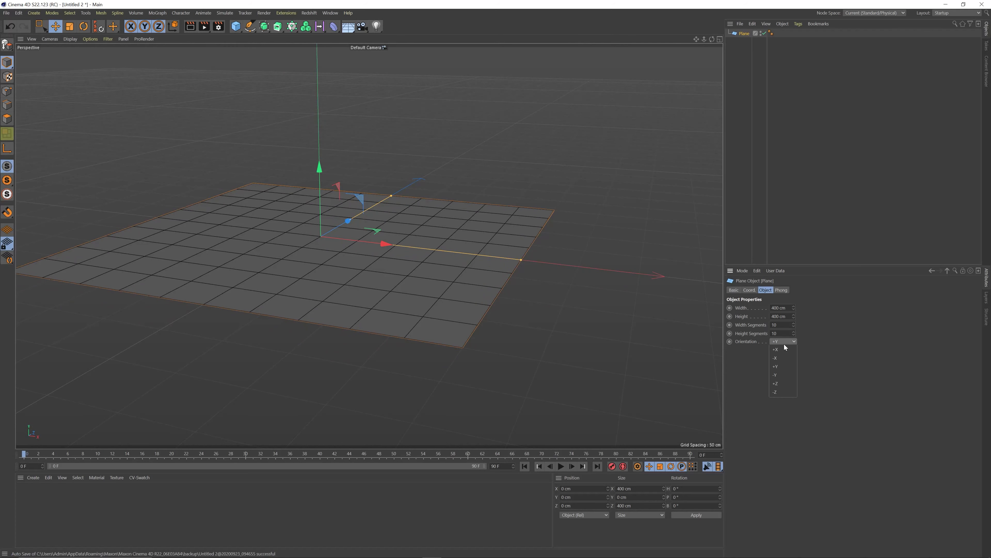
{"action": "left_click", "coordinate": [787, 383]}
{"action": "scroll", "coordinate": [523, 250], "scroll_direction": "down", "scroll_amount": 3}
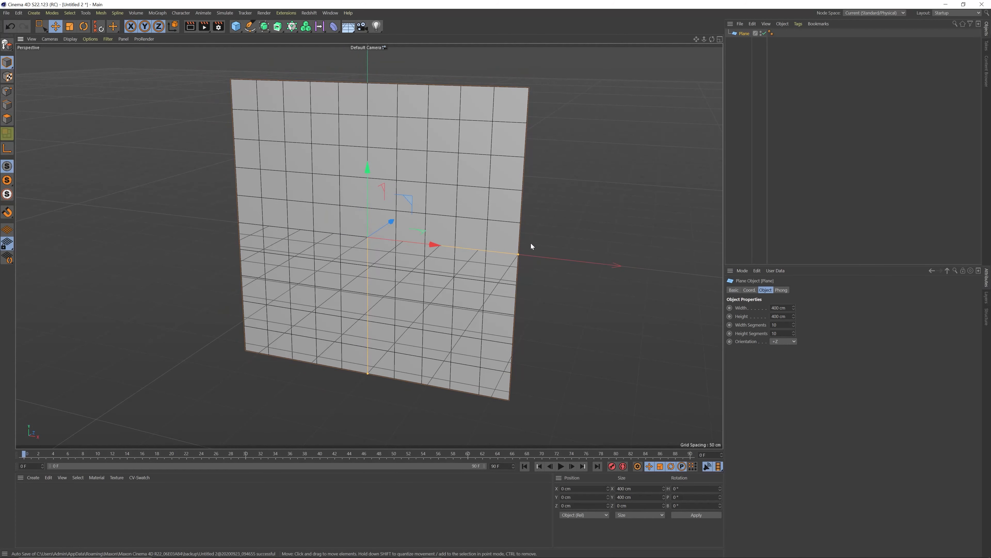
{"action": "left_click_drag", "start_coordinate": [531, 243], "coordinate": [544, 287], "text": "alt"}
{"action": "middle_click_drag", "start_coordinate": [544, 286], "coordinate": [548, 261], "text": "alt"}
{"action": "right_click_drag", "start_coordinate": [562, 250], "coordinate": [562, 275], "text": "alt"}
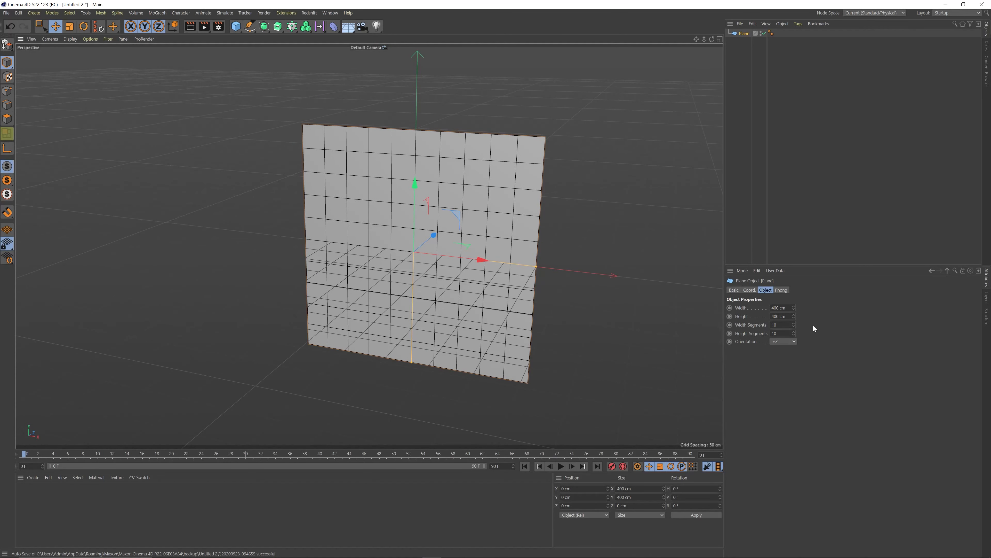
{"action": "left_click", "coordinate": [773, 308]}
{"action": "type", "text": "25"}
{"action": "key", "text": "Return"}
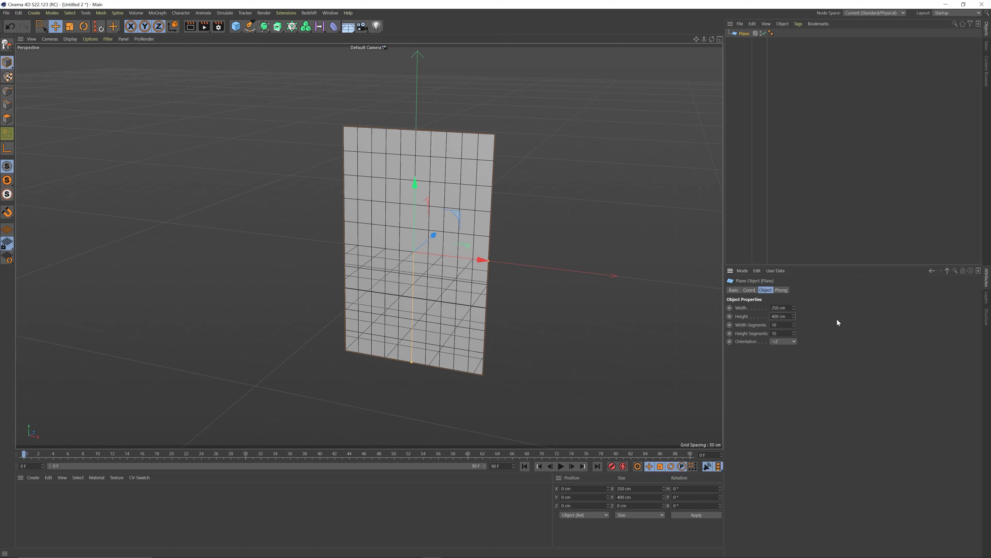
Try 20 height segments on the upright plane and set the value back to 10
{"action": "key", "text": "Return"}
{"action": "type", "text": "20"}
{"action": "key", "text": "Return"}
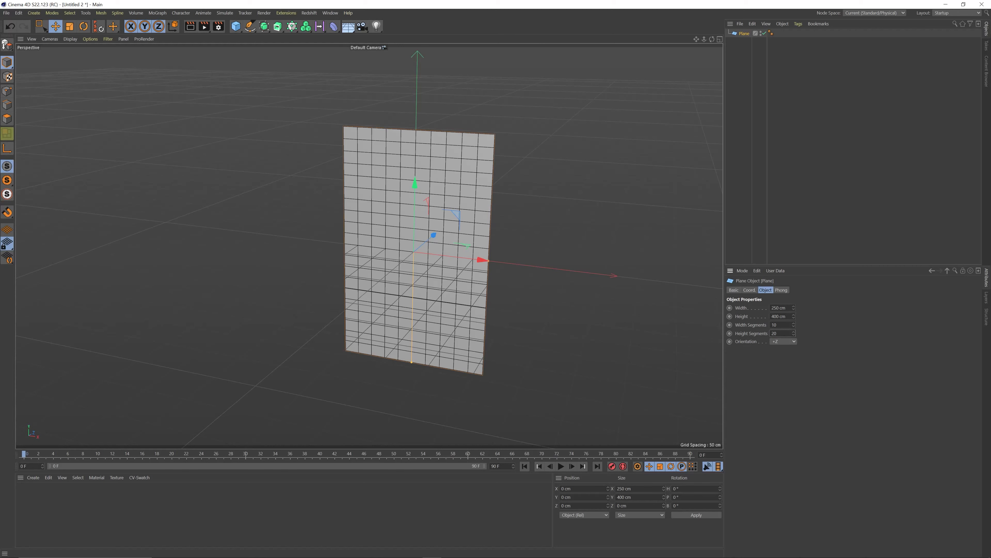
{"action": "type", "text": "10"}
{"action": "key", "text": "Return"}
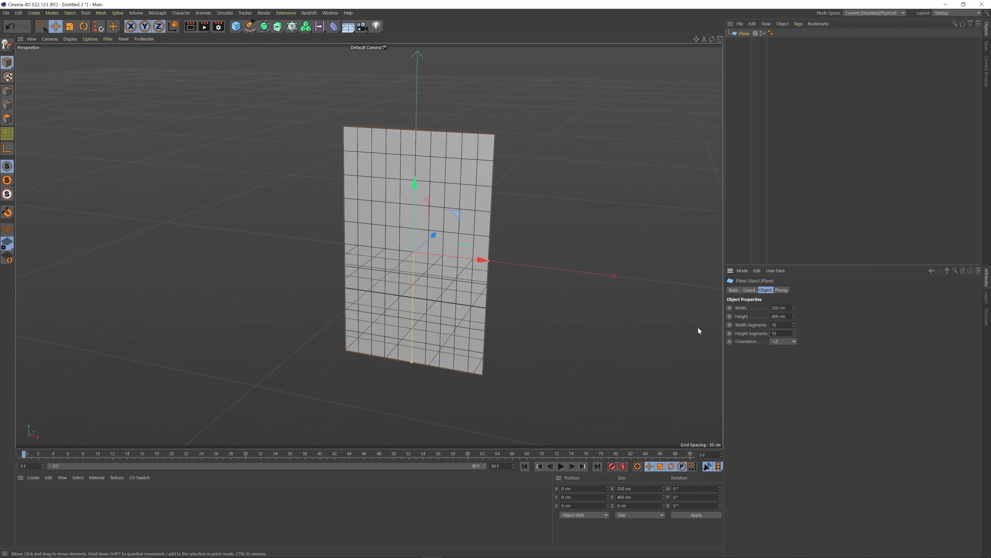
Set the upright plane's width segments to 20 and its Y position to 200 cm
{"action": "key", "text": "Return"}
{"action": "key", "text": "Return"}
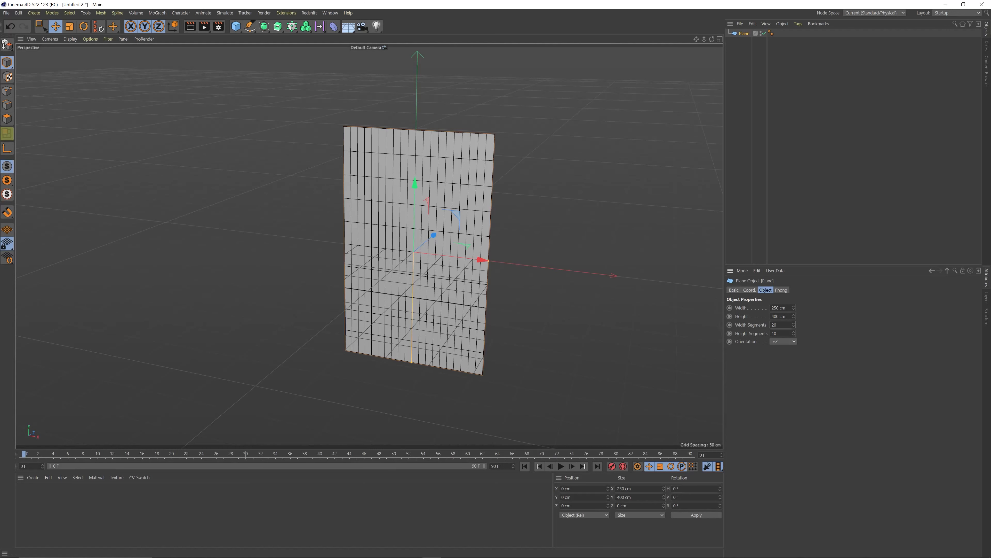
{"action": "left_click", "coordinate": [752, 289]}
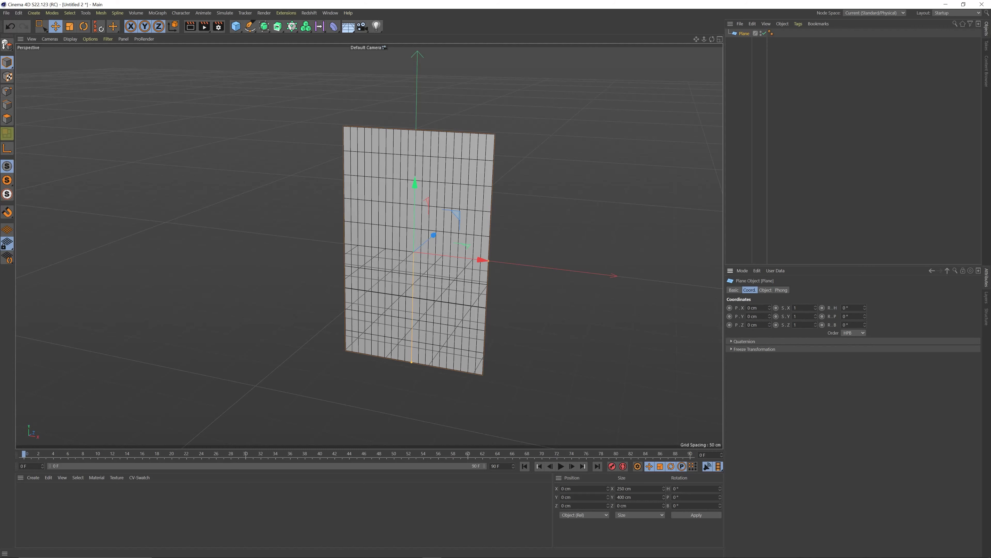
{"action": "left_click_drag", "start_coordinate": [756, 316], "coordinate": [731, 320]}
{"action": "type", "text": "200"}
{"action": "key", "text": "Return"}
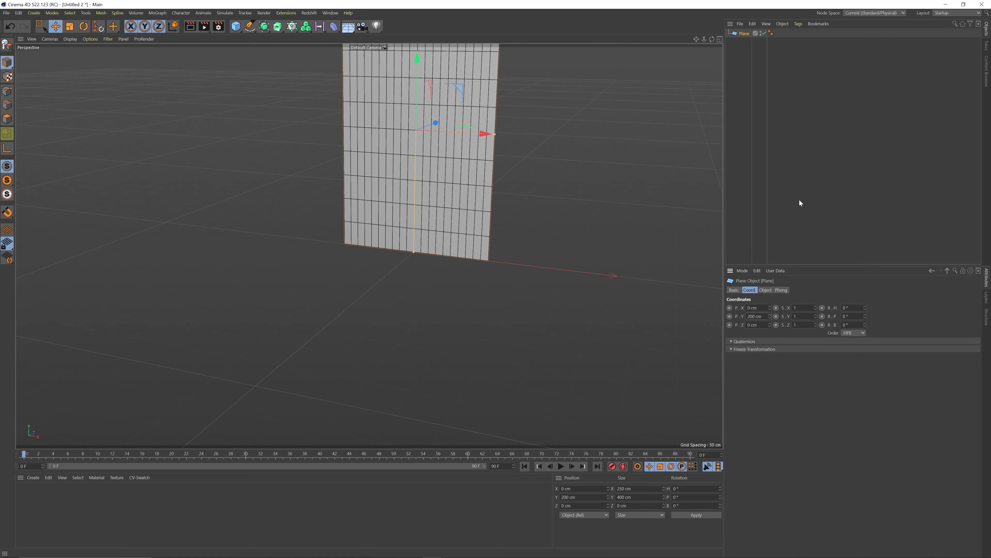
Raise the upright plane to a Y position of 205 cm
{"action": "left_click_drag", "start_coordinate": [487, 192], "coordinate": [442, 269], "text": "alt"}
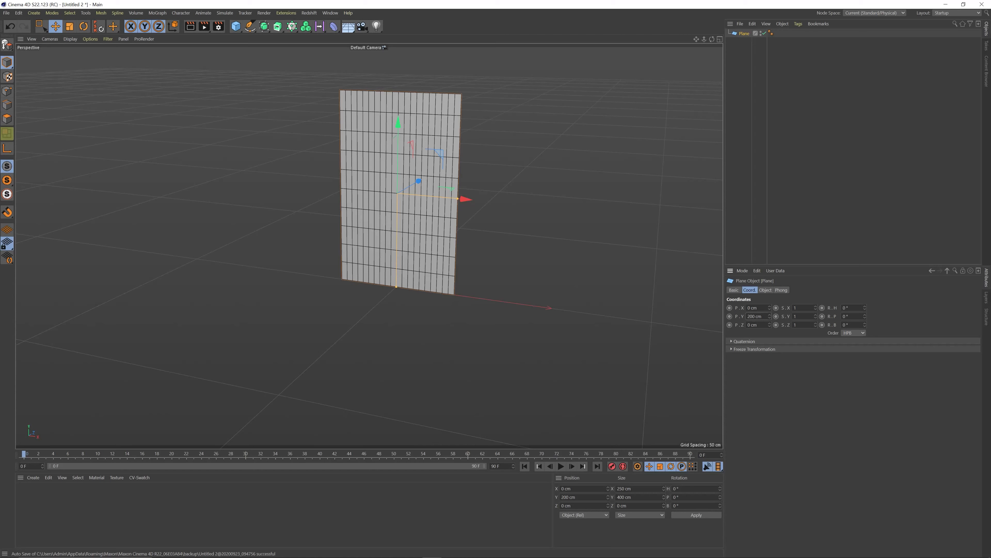
{"action": "left_click", "coordinate": [751, 316]}
{"action": "key", "text": "Delete"}
{"action": "type", "text": "5"}
{"action": "key", "text": "Return"}
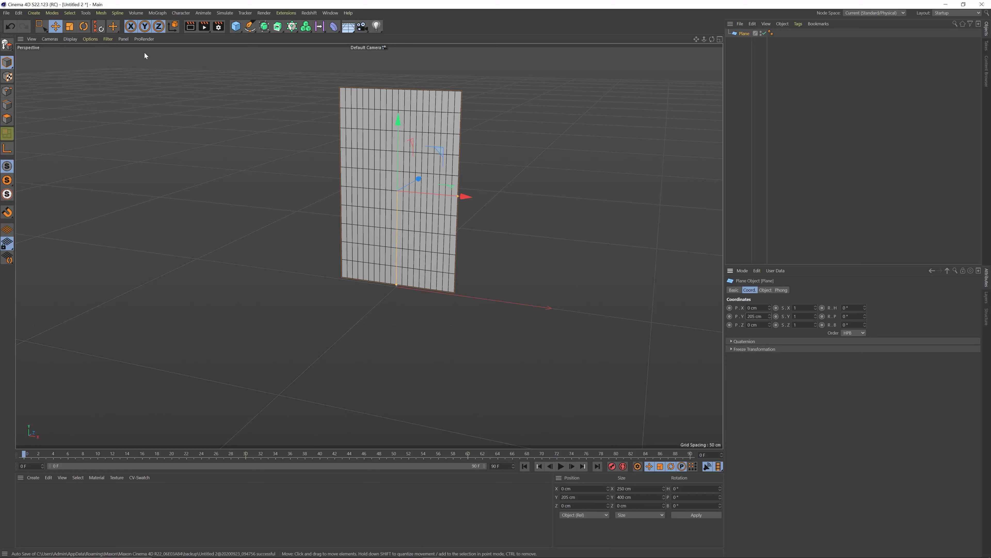
Add a second, horizontal plane and set its width and height to 8000 cm each
{"action": "left_click", "coordinate": [235, 26]}
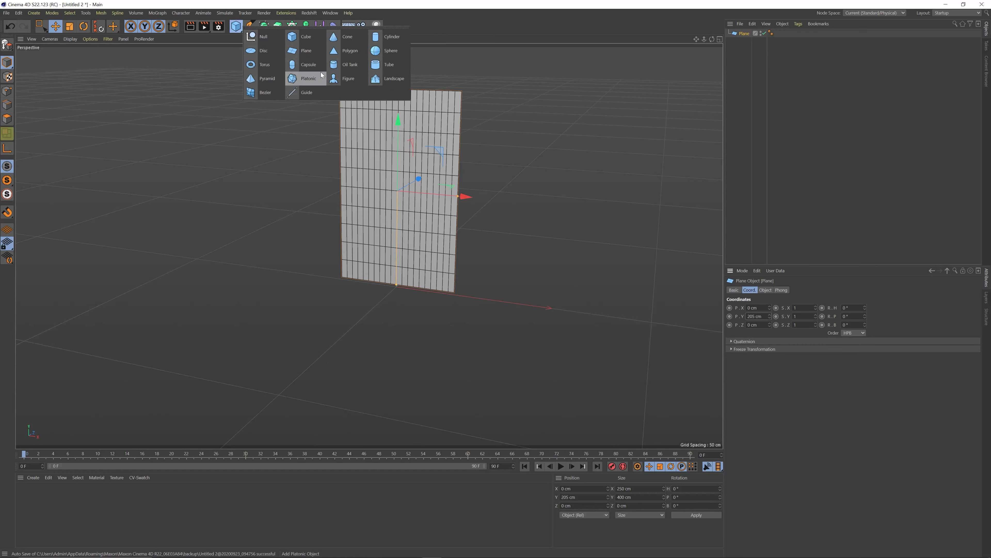
{"action": "left_click", "coordinate": [308, 51]}
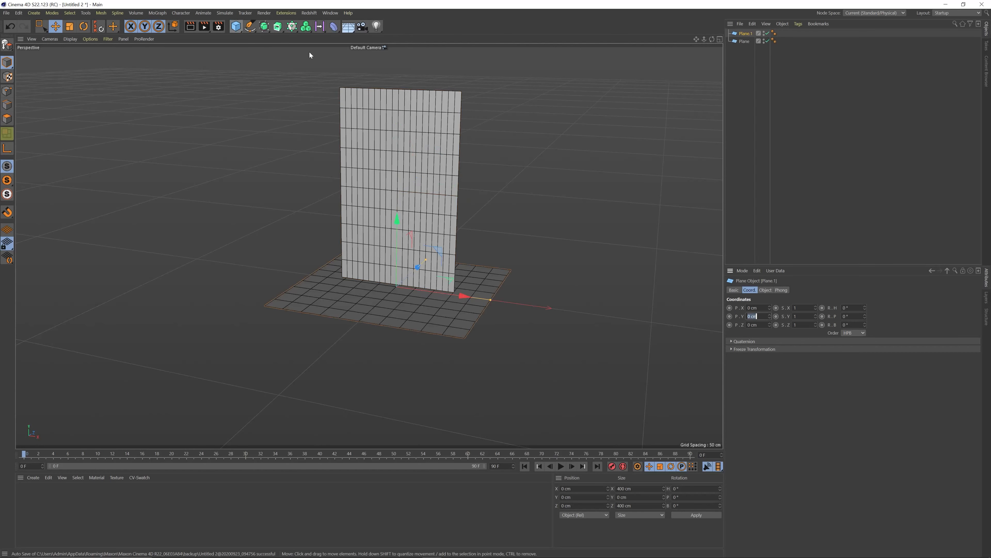
{"action": "left_click", "coordinate": [765, 289]}
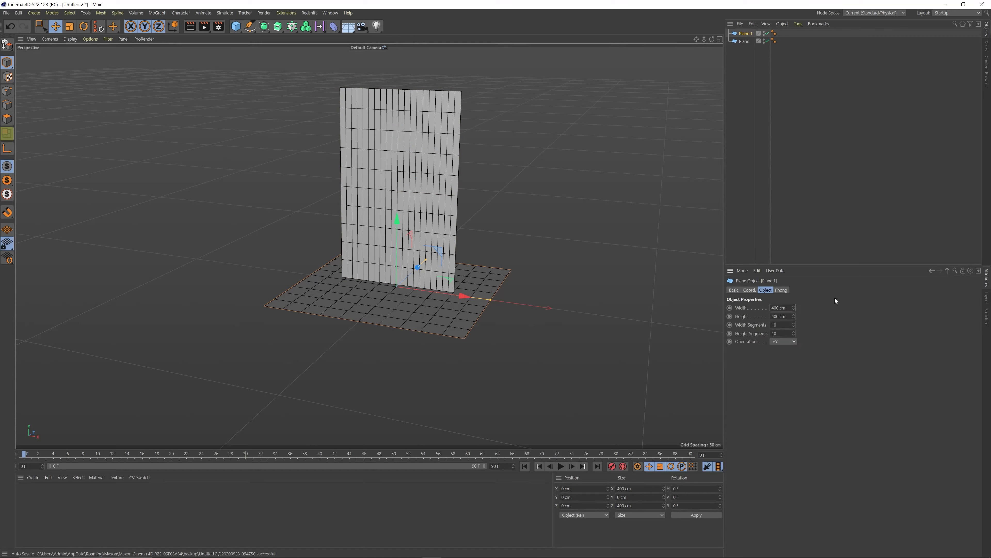
{"action": "type", "text": "8000"}
{"action": "key", "text": "Return"}
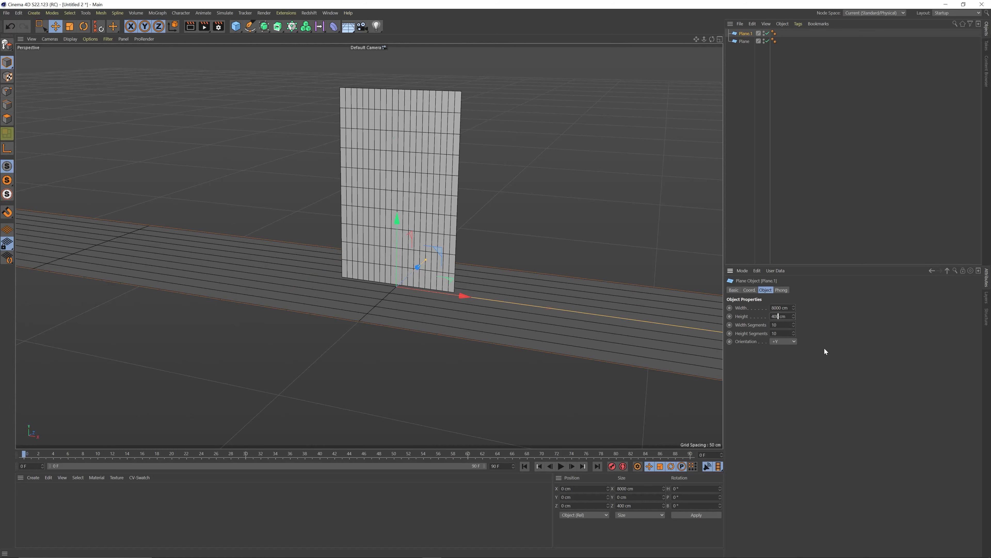
{"action": "type", "text": "*20"}
{"action": "key", "text": "Return"}
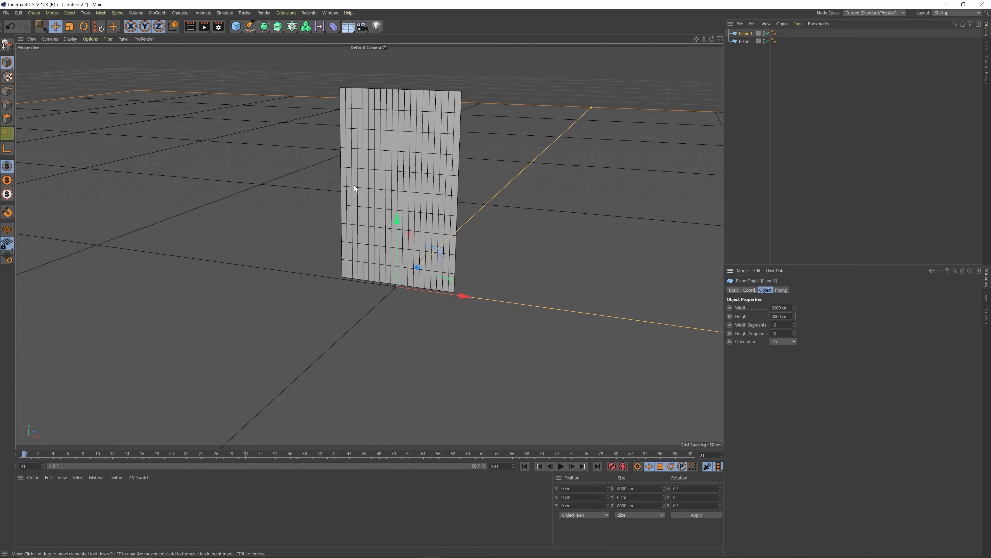
Rename the upright plane to Curtain and the large ground plane to Floor
{"action": "double_click", "coordinate": [745, 41]}
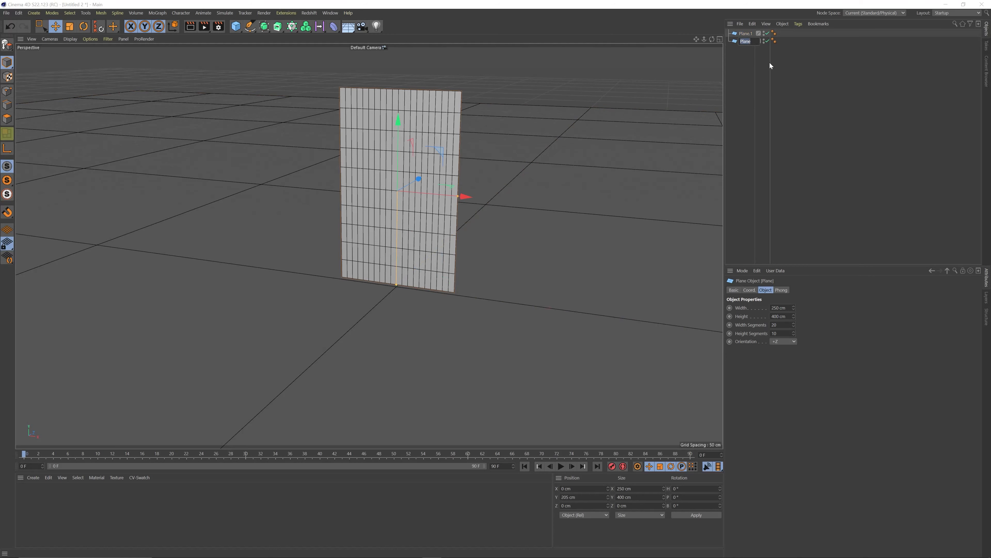
{"action": "type", "text": "Curtain"}
{"action": "key", "text": "Return"}
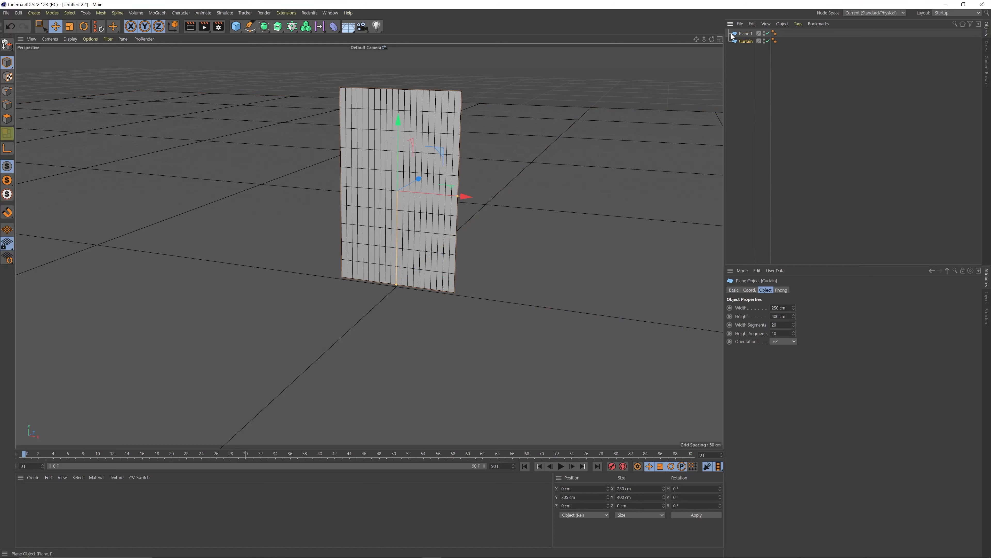
{"action": "left_click", "coordinate": [731, 33]}
{"action": "double_click", "coordinate": [749, 33]}
{"action": "type", "text": "Floor"}
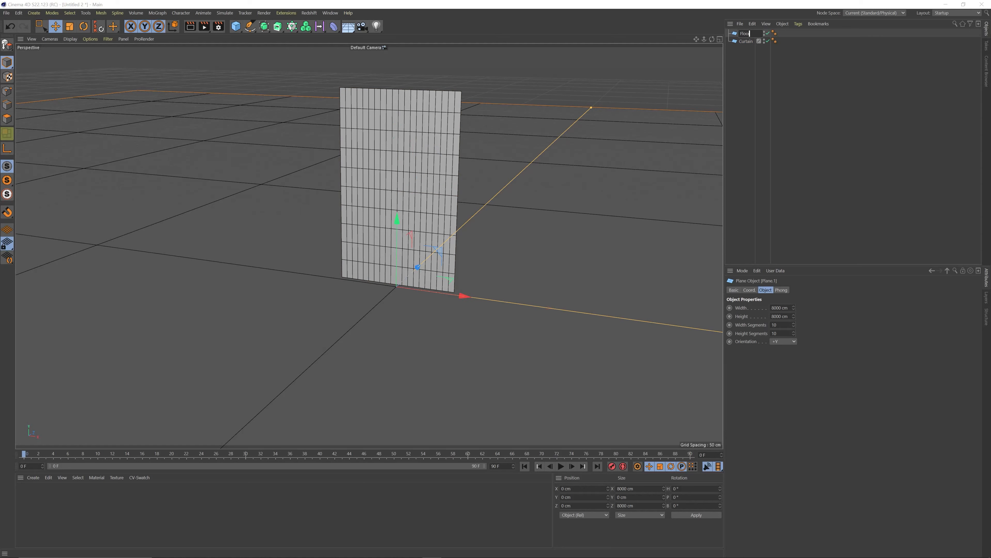
{"action": "key", "text": "Return"}
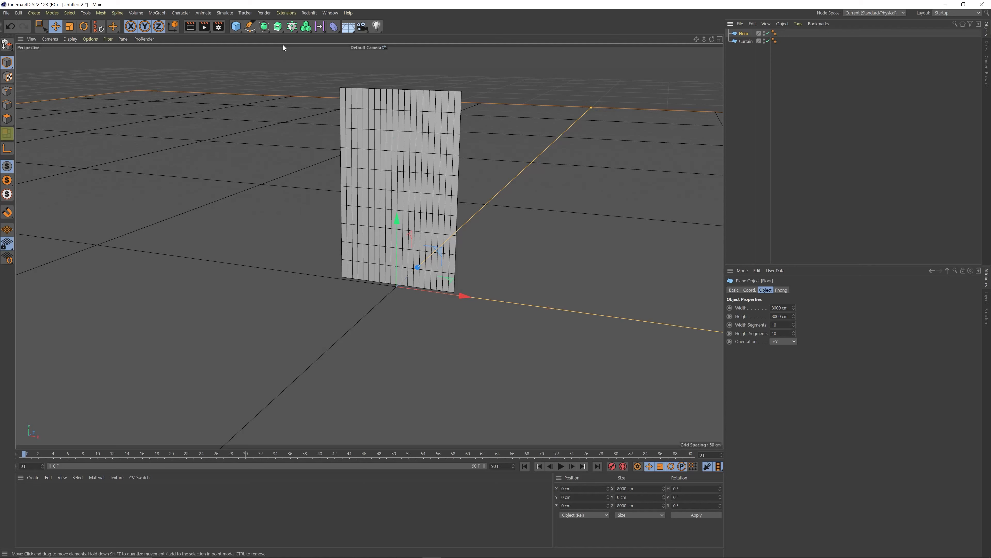
Add a Landscape object to the scene and reduce its vertical size to 15 cm
{"action": "left_click", "coordinate": [240, 27]}
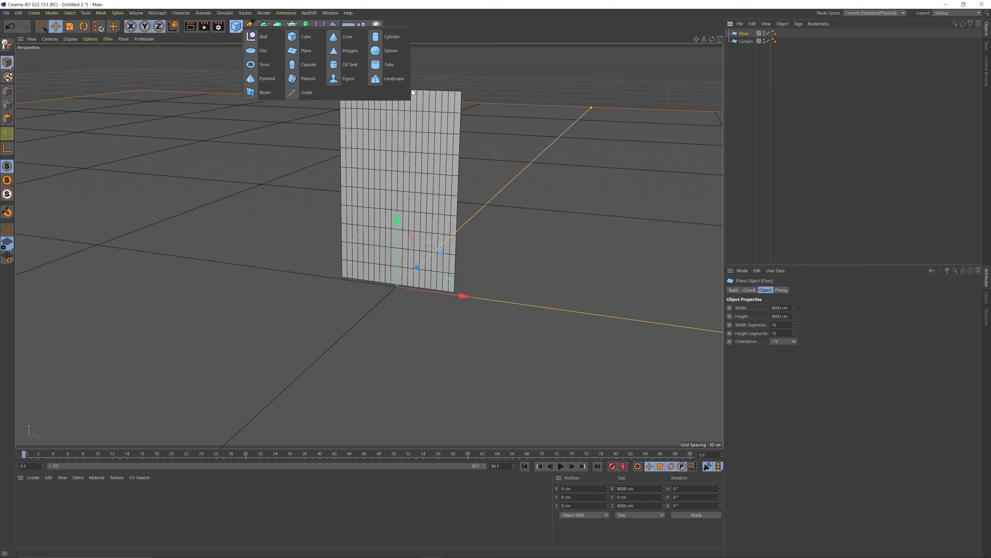
{"action": "left_click", "coordinate": [385, 80]}
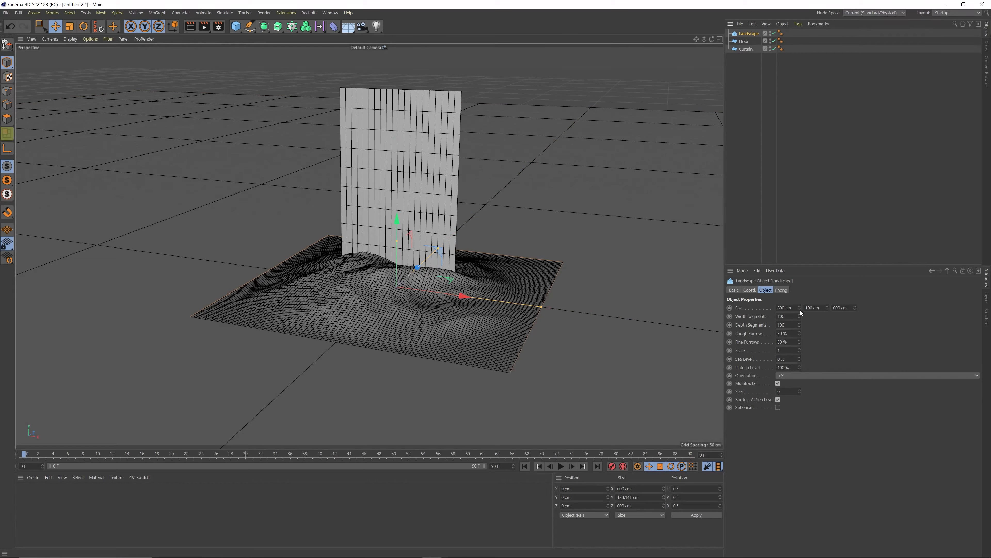
{"action": "left_click_drag", "start_coordinate": [800, 309], "coordinate": [828, 339]}
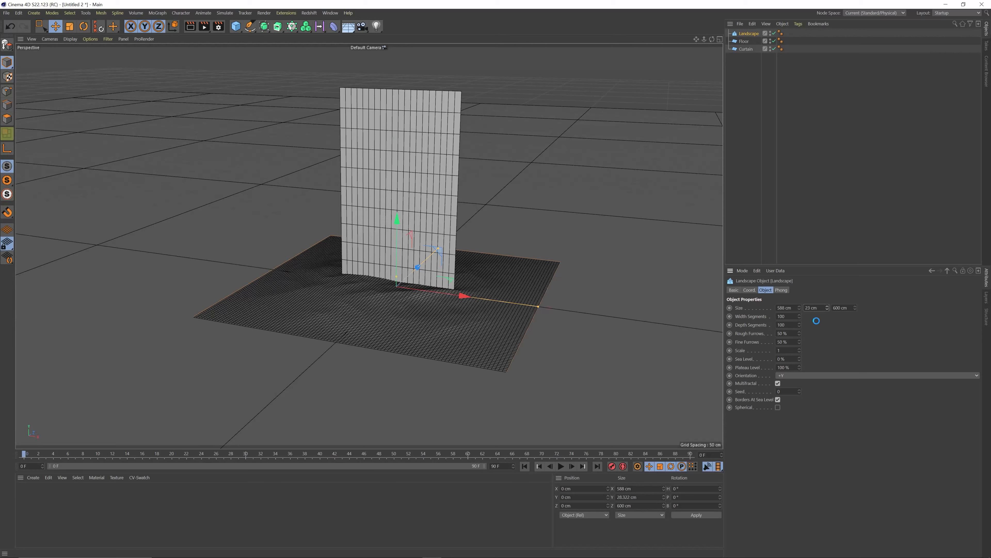
{"action": "left_click", "coordinate": [809, 307]}
{"action": "key", "text": "BackSpace"}
{"action": "key", "text": "BackSpace"}
{"action": "type", "text": "15"}
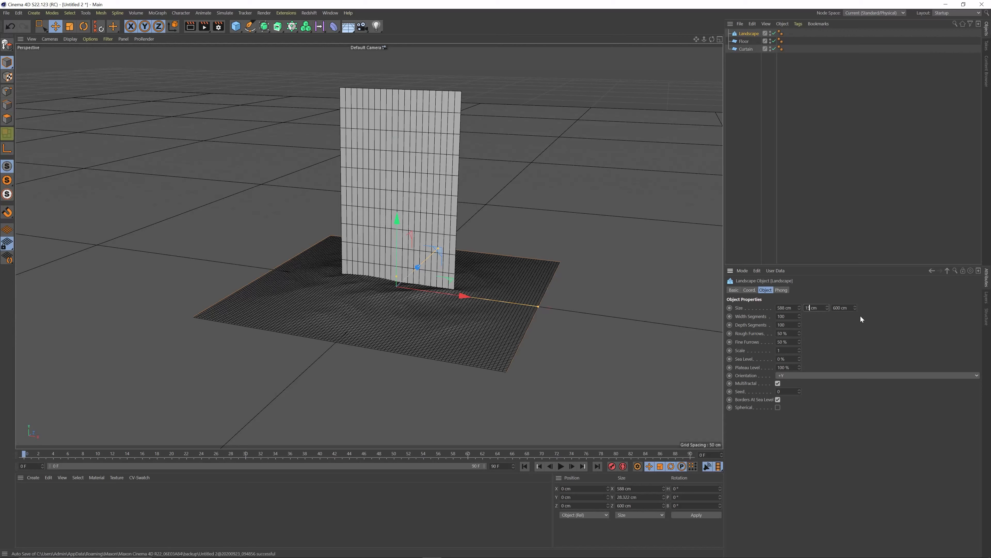
{"action": "key", "text": "Return"}
Set the landscape's horizontal size to 6000 cm in both X and Z
{"action": "double_click", "coordinate": [788, 307]}
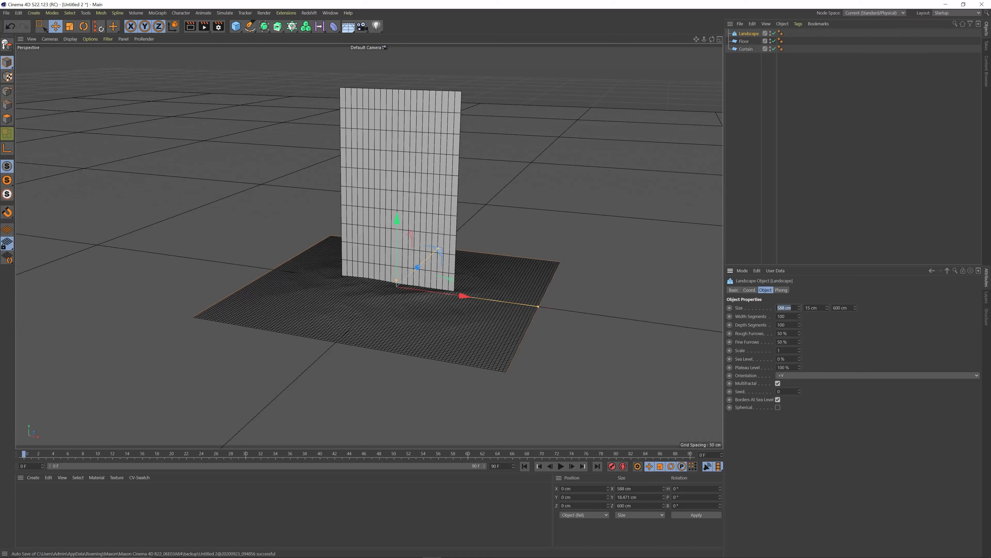
{"action": "type", "text": "6000"}
{"action": "key", "text": "Return"}
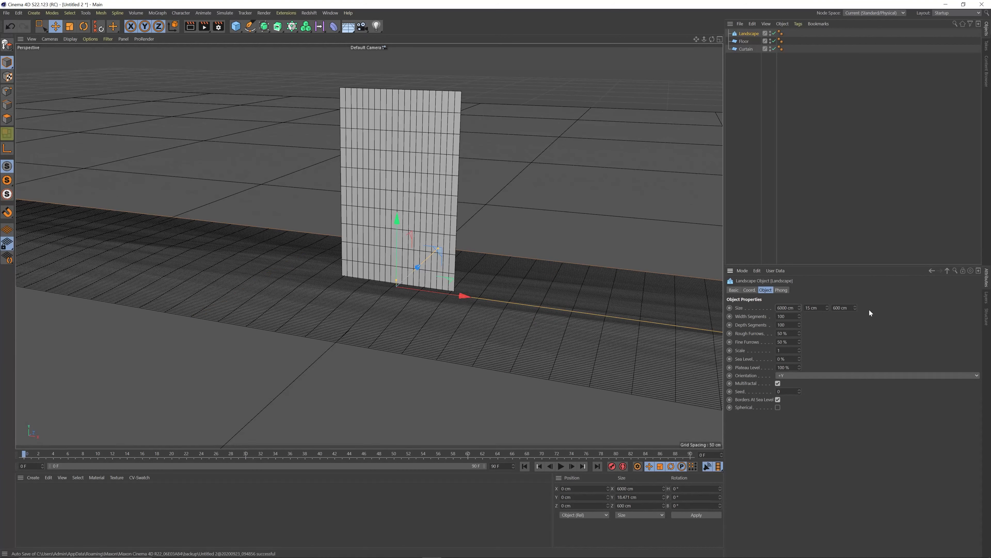
{"action": "type", "text": "0"}
{"action": "key", "text": "Return"}
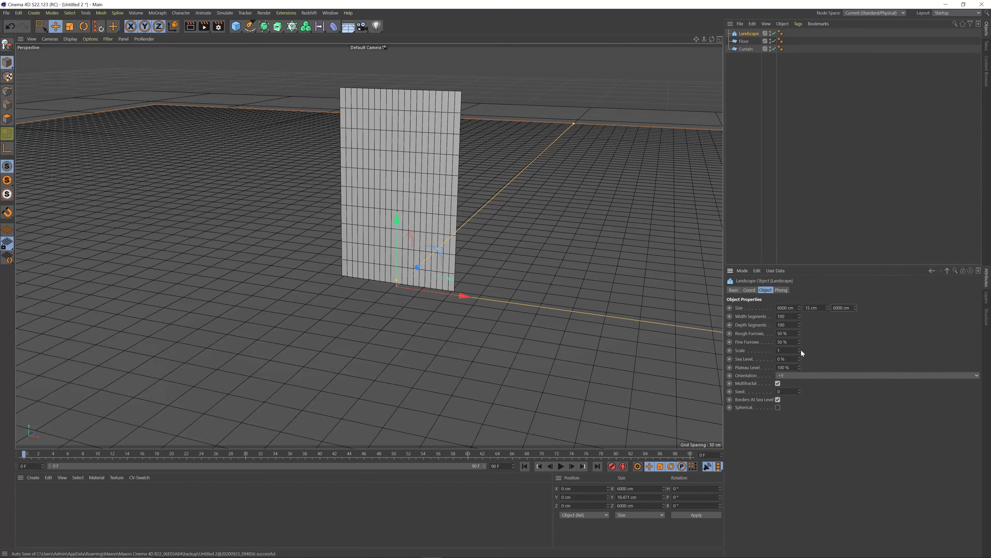
Raise the landscape's scale to 10 and its sea level to 24 %
{"action": "left_click_drag", "start_coordinate": [805, 343], "coordinate": [878, 2]}
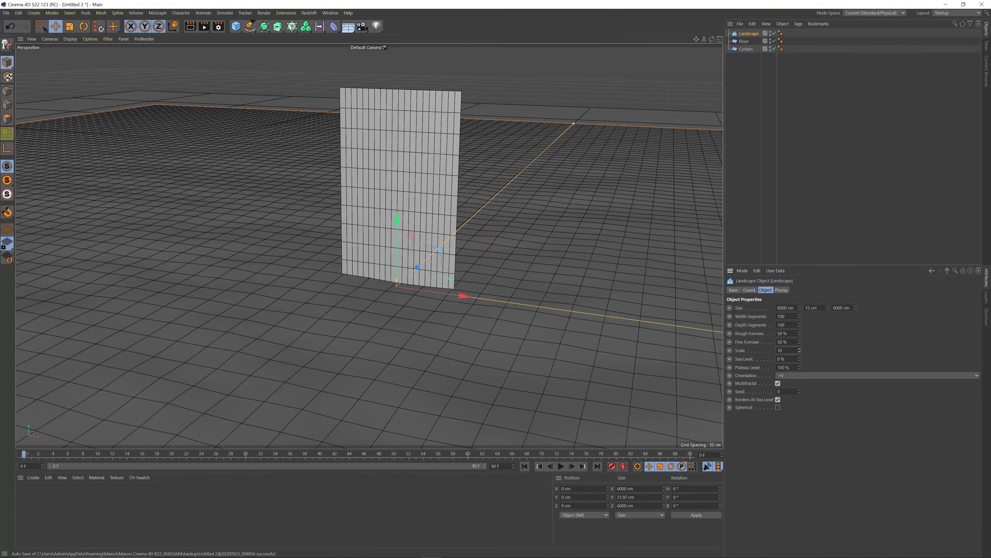
{"action": "key", "text": "Return"}
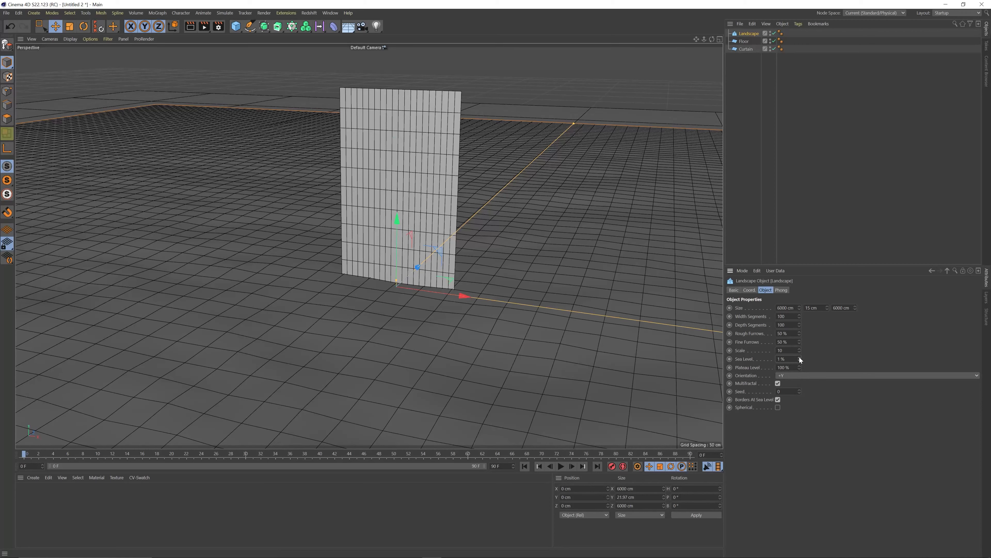
{"action": "left_click_drag", "start_coordinate": [799, 358], "coordinate": [807, 344]}
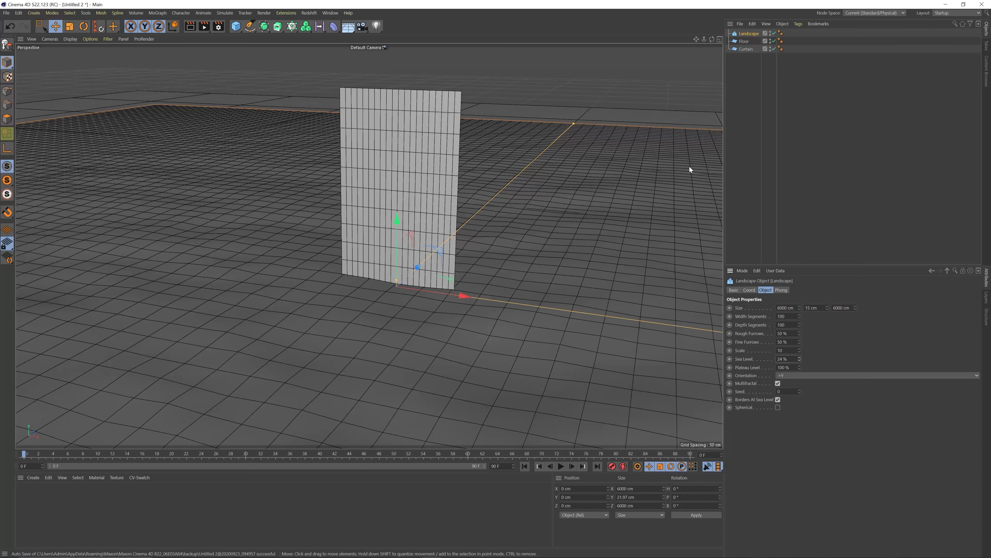
{"action": "right_click", "coordinate": [747, 33]}
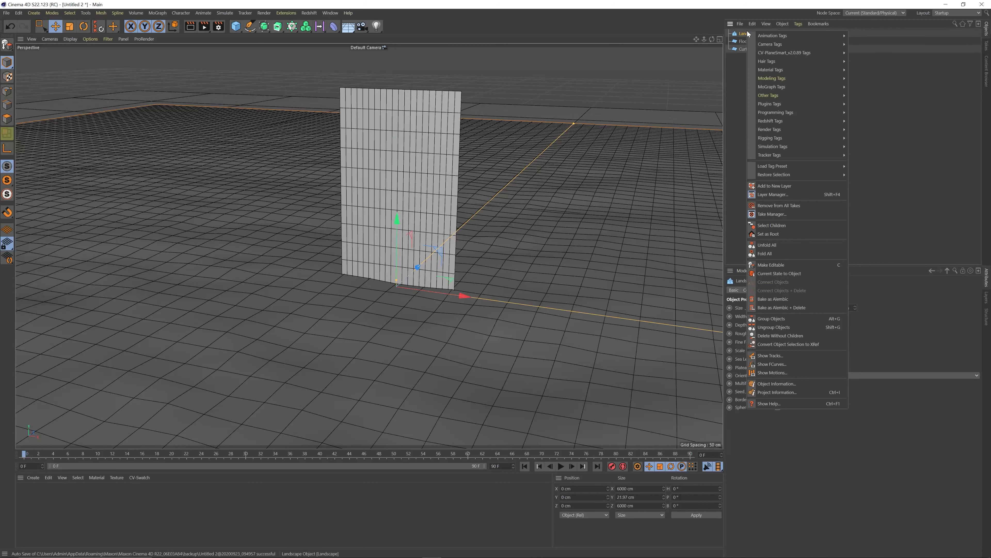
{"action": "mouse_move", "coordinate": [806, 147]}
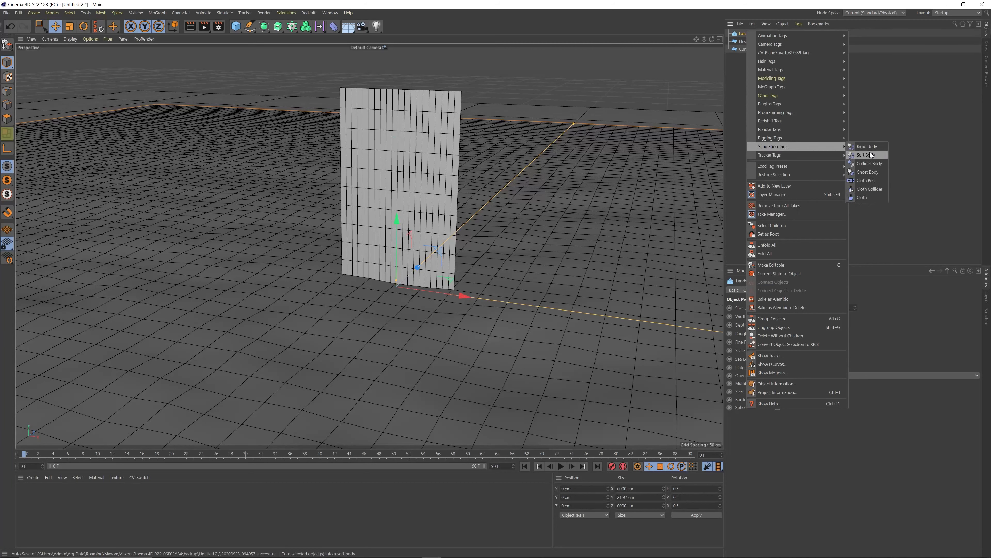
{"action": "left_click", "coordinate": [934, 101]}
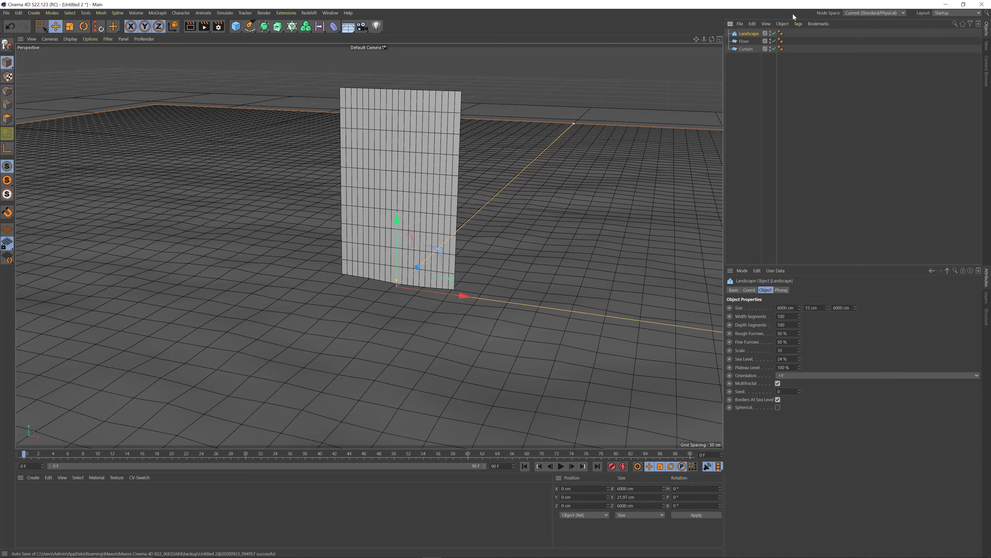
Add a Cloth Collider tag to the Landscape and another one to the Floor
{"action": "key", "text": "shift+c"}
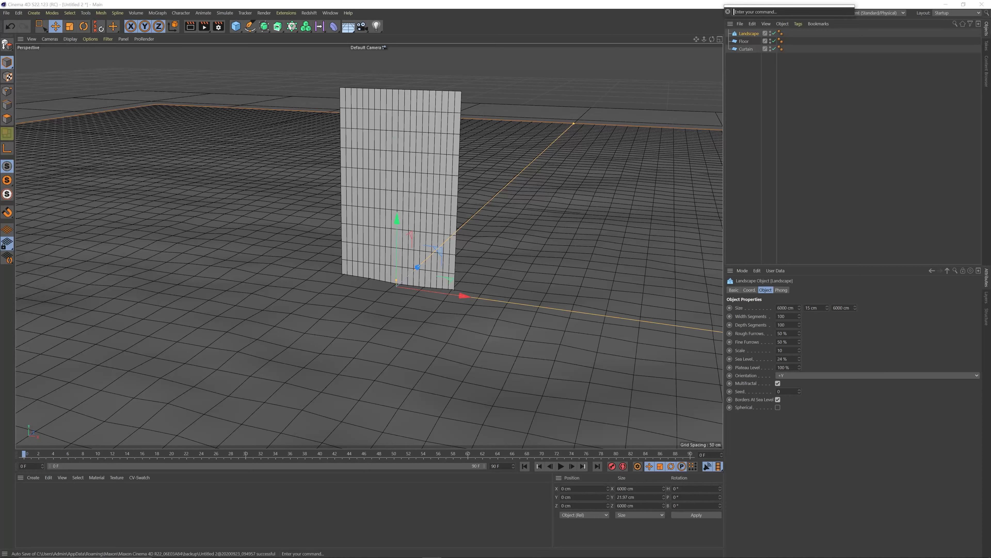
{"action": "type", "text": "cloth"}
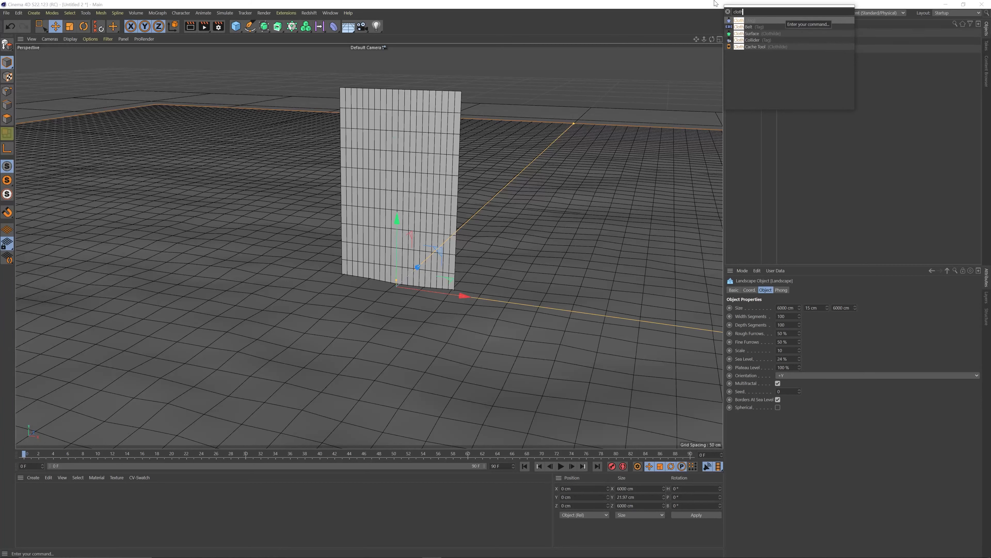
{"action": "left_click", "coordinate": [749, 40]}
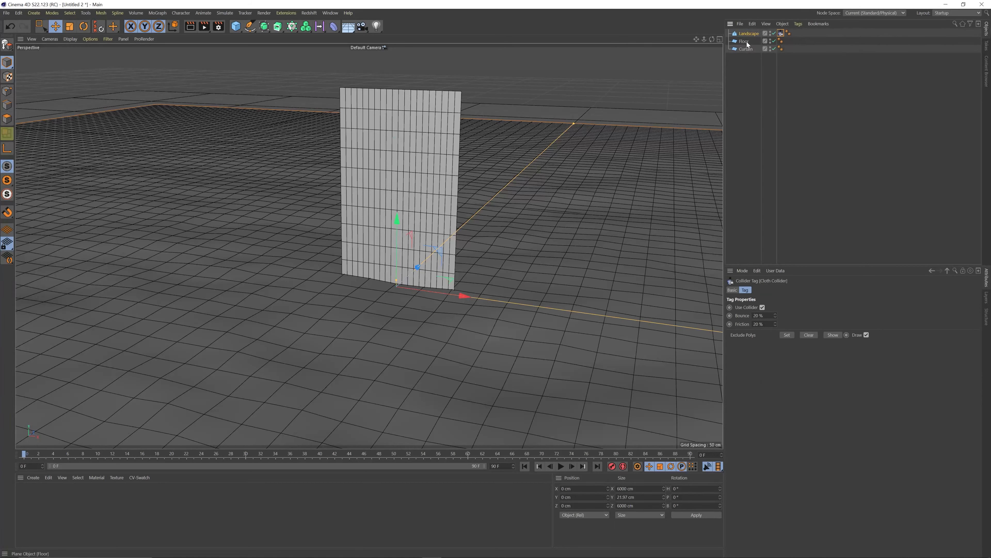
{"action": "left_click", "coordinate": [746, 41]}
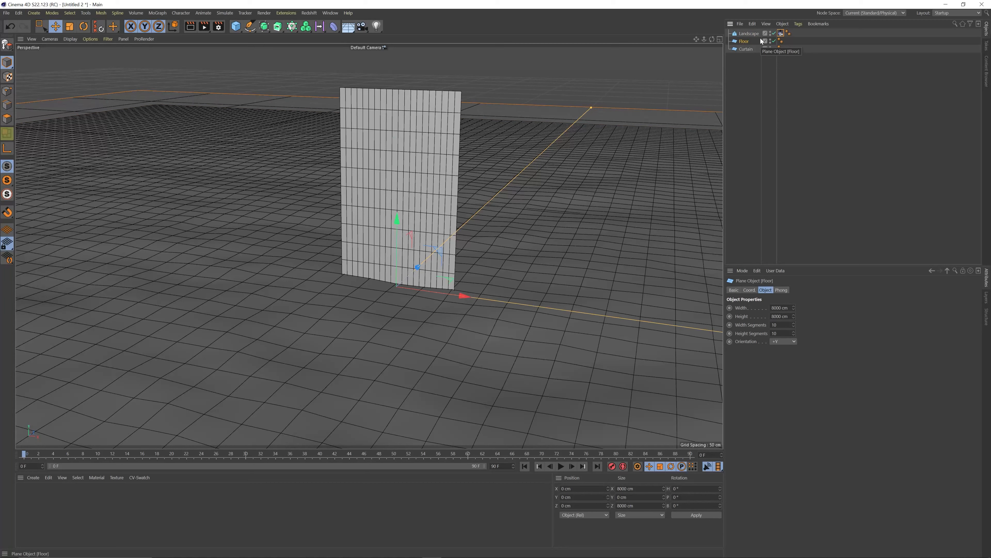
{"action": "key", "text": "shift+c"}
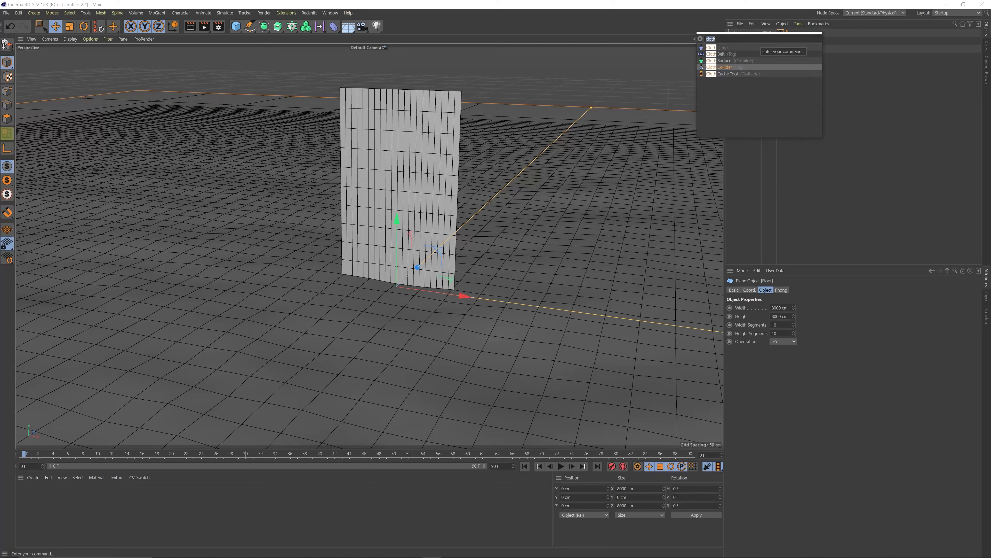
{"action": "key", "text": "Return"}
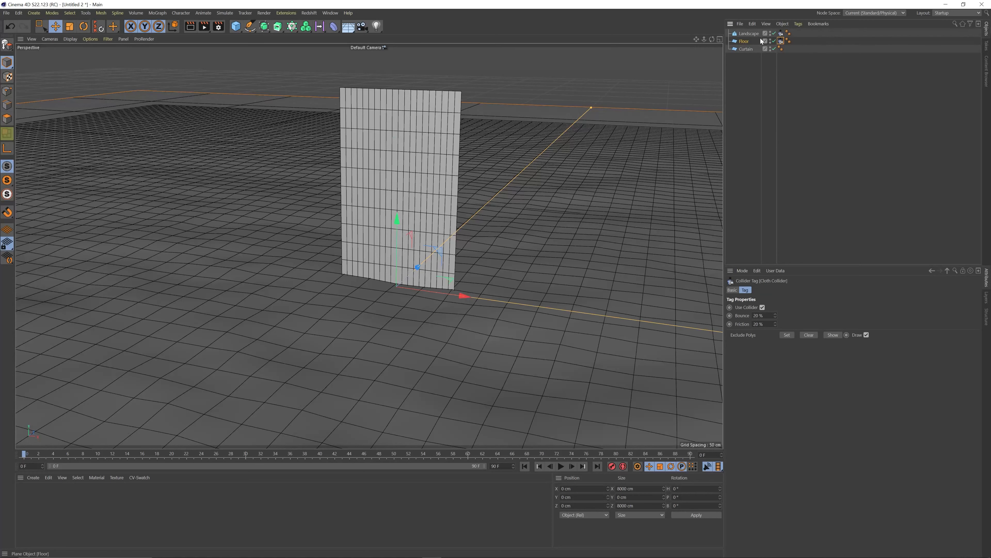
{"action": "left_click", "coordinate": [743, 50]}
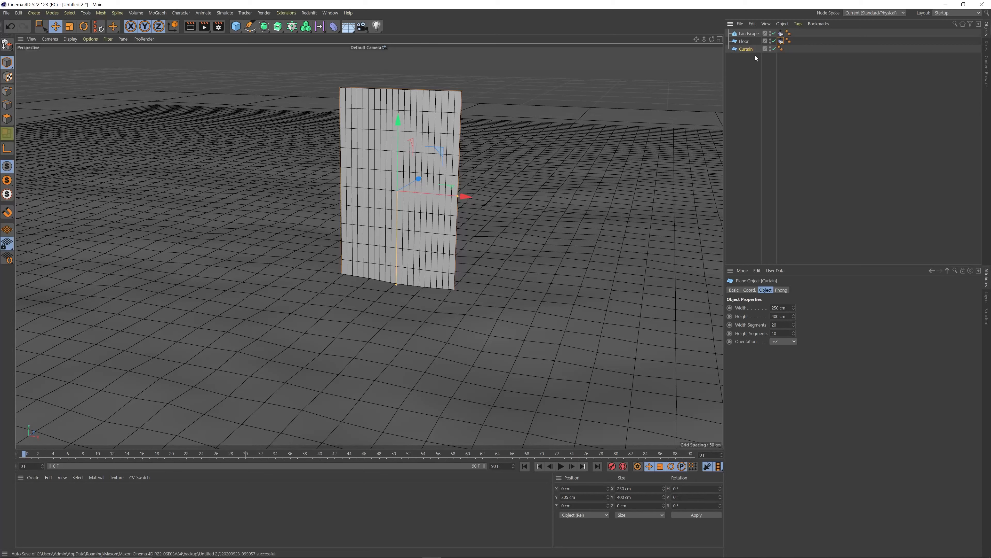
{"action": "key", "text": "shift+c"}
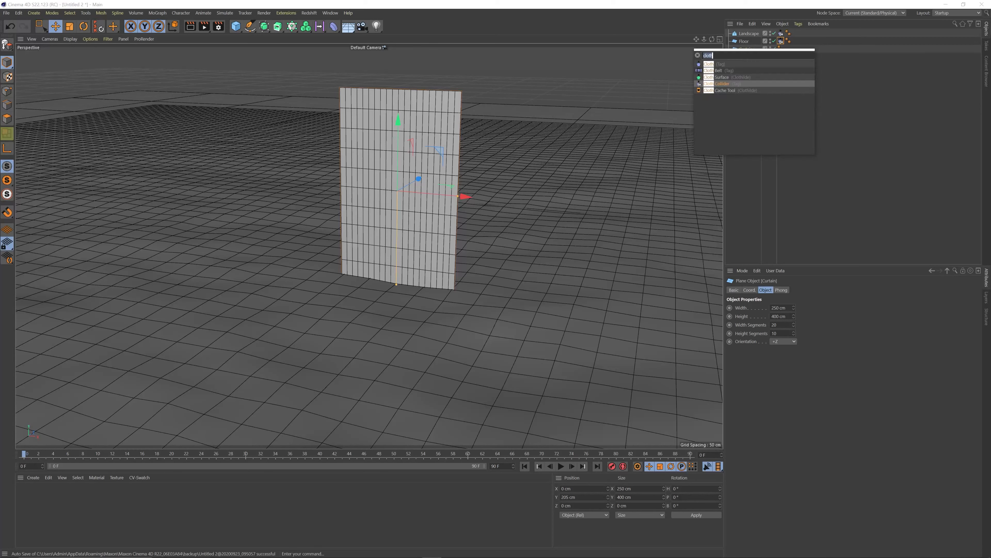
{"action": "left_click", "coordinate": [819, 59]}
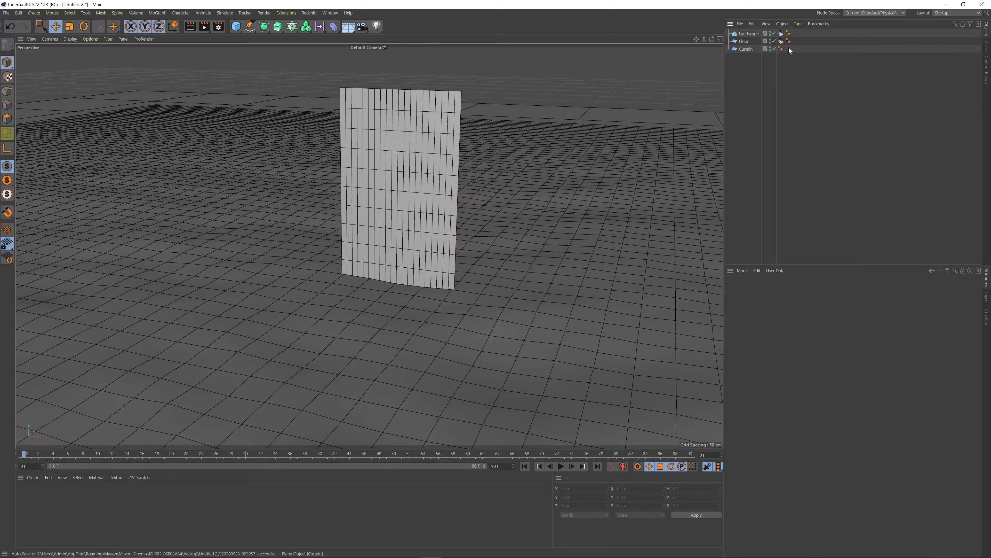
Find the cloth commands and add a Cloth tag to the Curtain plane
{"action": "left_click", "coordinate": [738, 50]}
{"action": "key", "text": "shift+c"}
{"action": "type", "text": "cloth"}
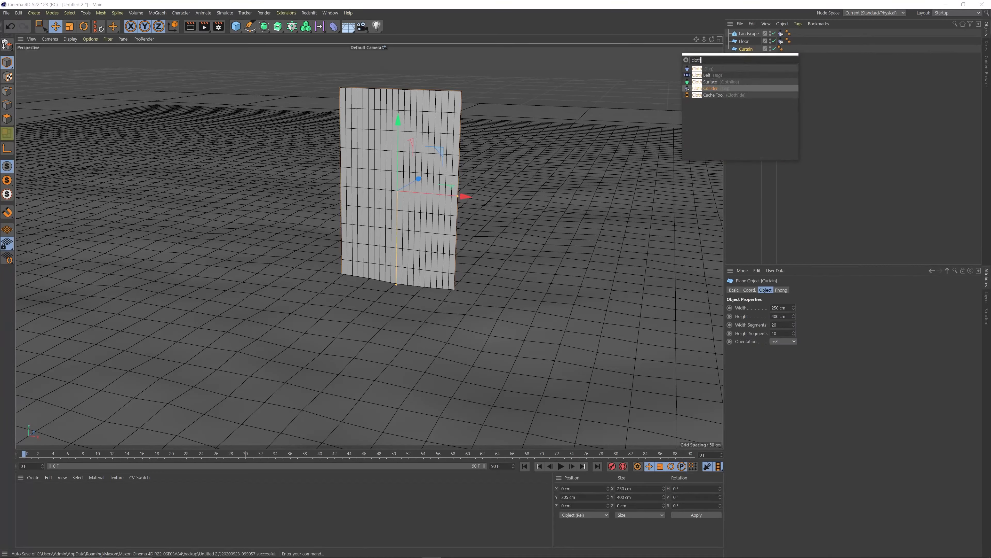
{"action": "key", "text": "Up"}
{"action": "key", "text": "Up"}
{"action": "key", "text": "Up"}
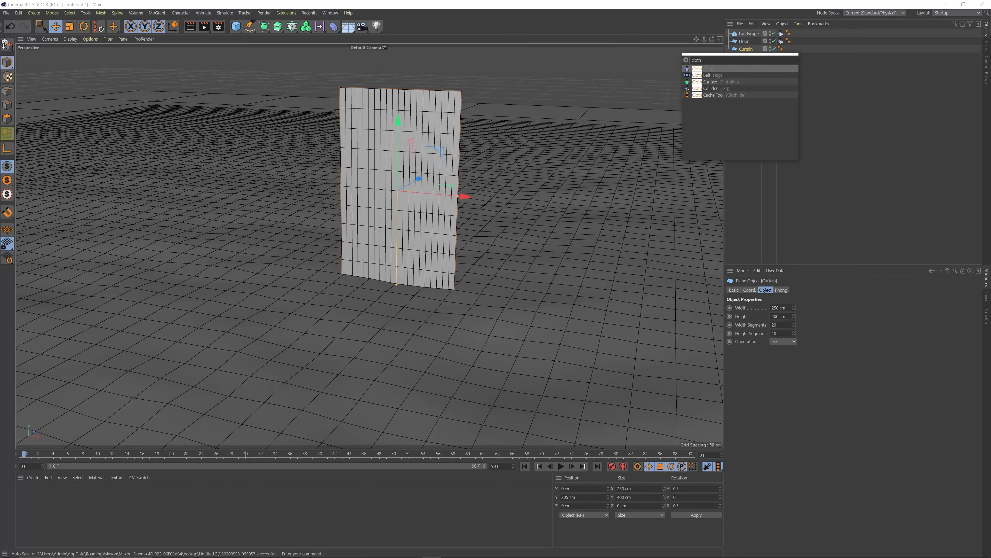
{"action": "key", "text": "Return"}
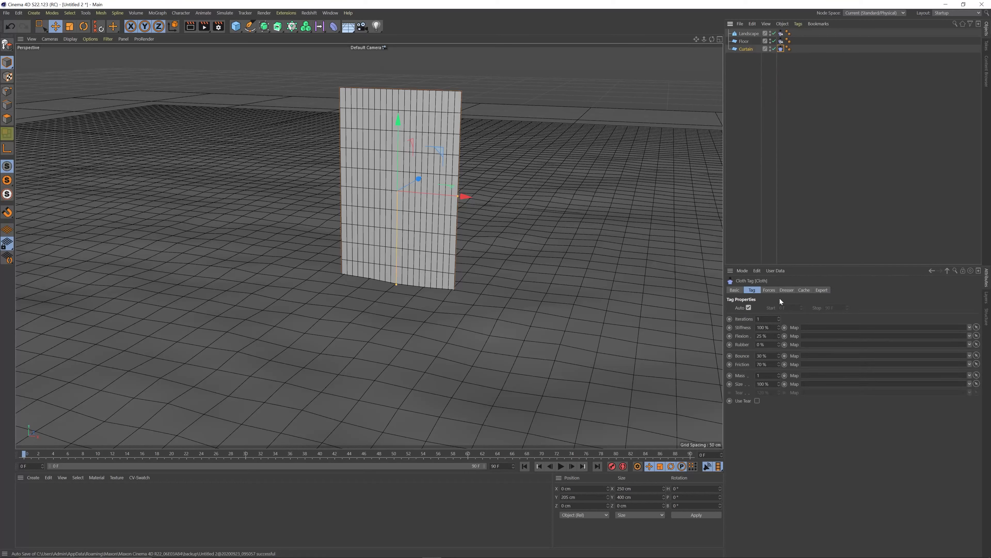
Play the animation to test the Curtain's cloth behaviour, stop it, and examine the Cloth tag's Forces and Dresser settings
{"action": "left_click", "coordinate": [561, 466]}
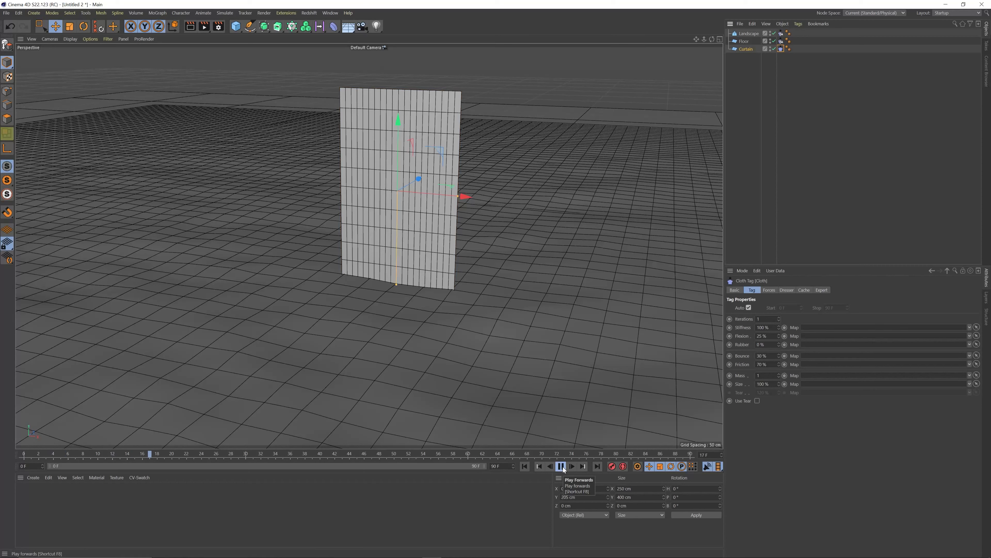
{"action": "left_click", "coordinate": [562, 466]}
{"action": "left_click", "coordinate": [769, 290]}
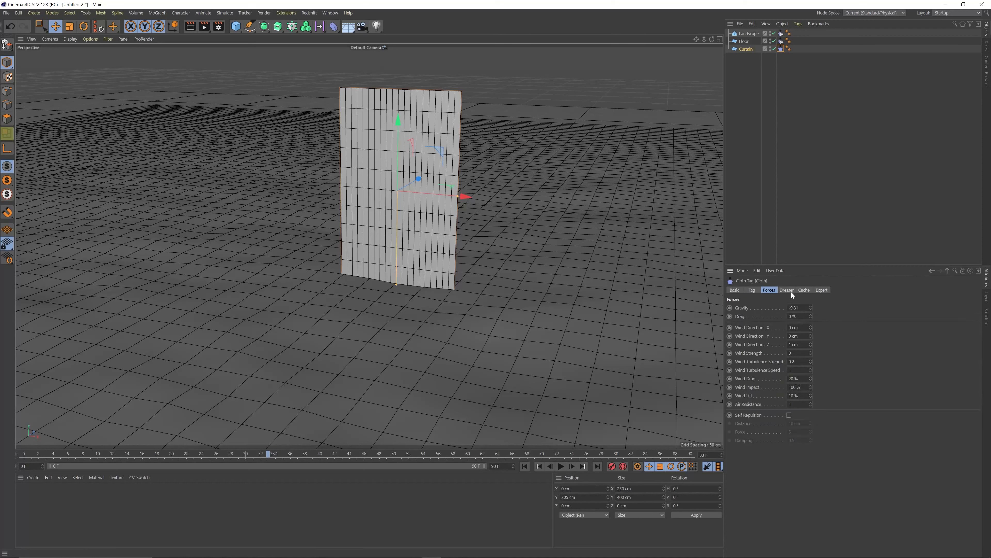
{"action": "left_click", "coordinate": [792, 292]}
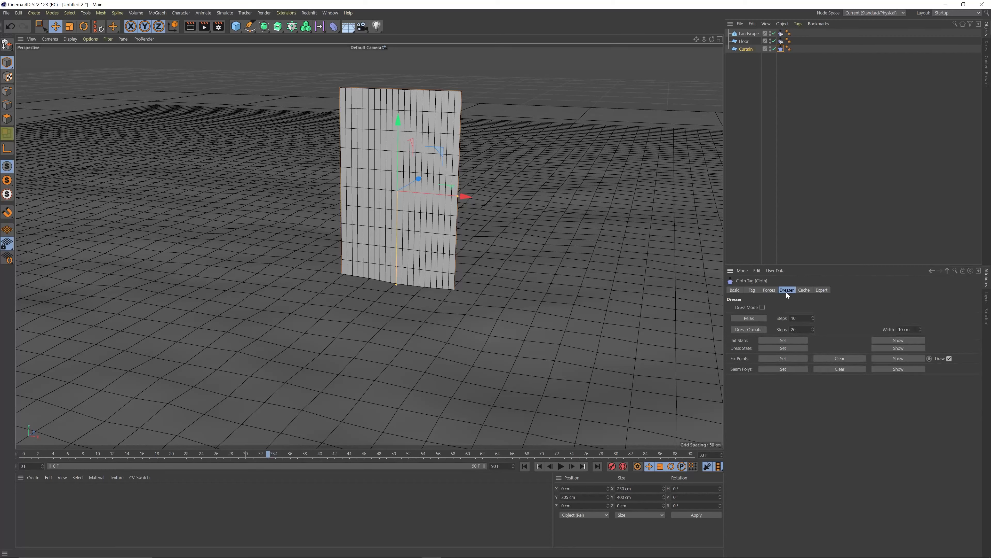
Delete the Cloth tag from the Curtain plane
{"action": "left_click", "coordinate": [745, 49]}
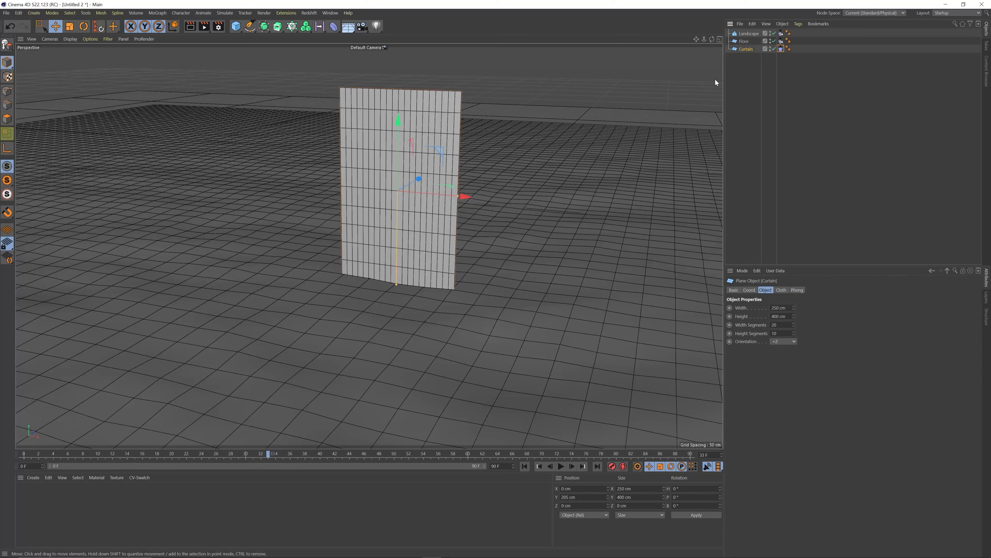
{"action": "left_click", "coordinate": [781, 48]}
{"action": "key", "text": "Delete"}
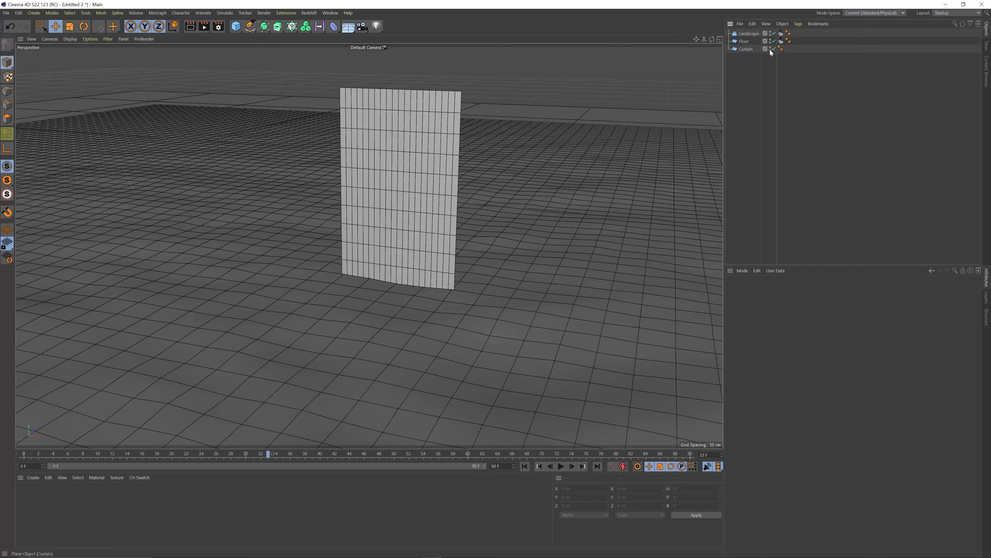
Duplicate the Landscape, Floor and Curtain objects and group the three copies under a null as a backup
{"action": "left_click", "coordinate": [748, 49]}
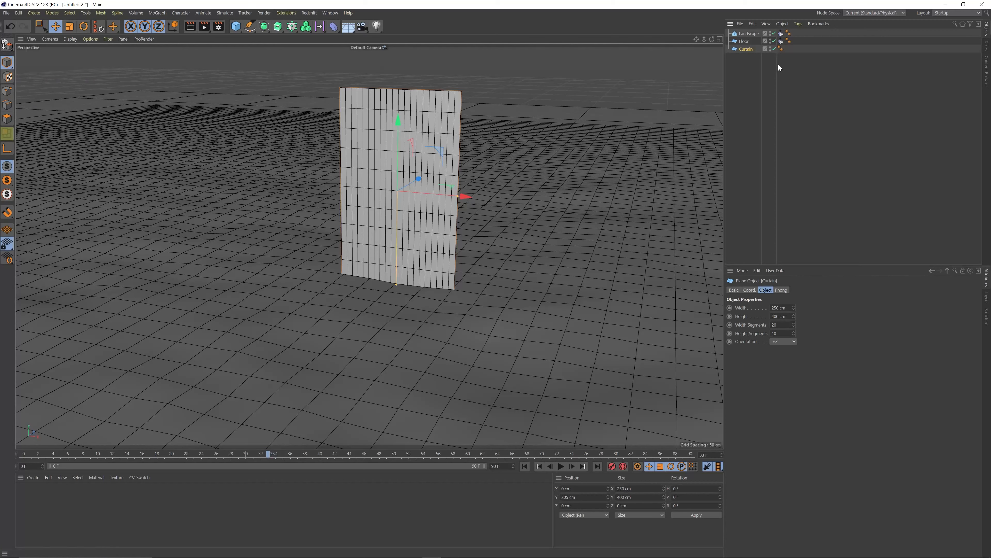
{"action": "left_click", "coordinate": [742, 55]}
{"action": "left_click", "coordinate": [747, 50]}
{"action": "left_click", "coordinate": [750, 122]}
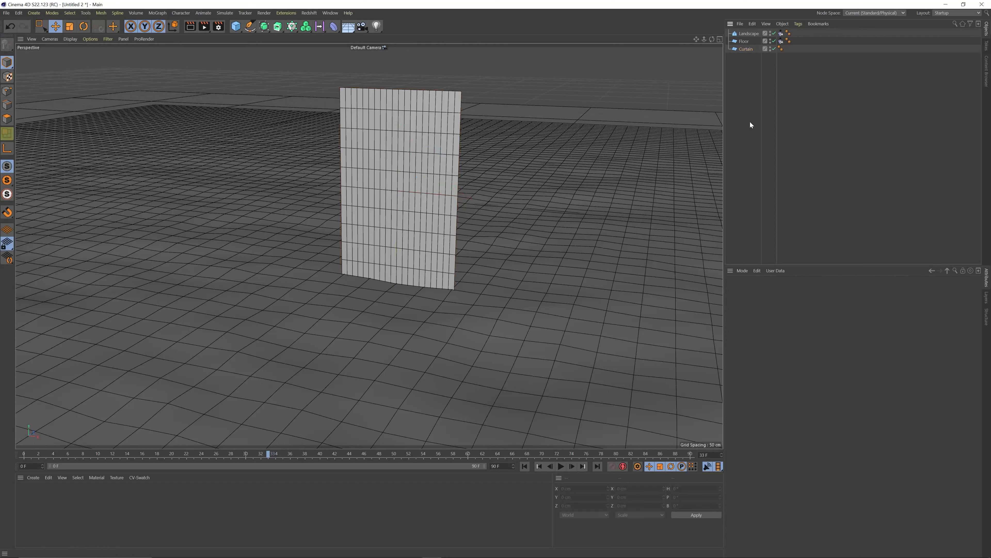
{"action": "left_click_drag", "start_coordinate": [744, 105], "coordinate": [743, 156]}
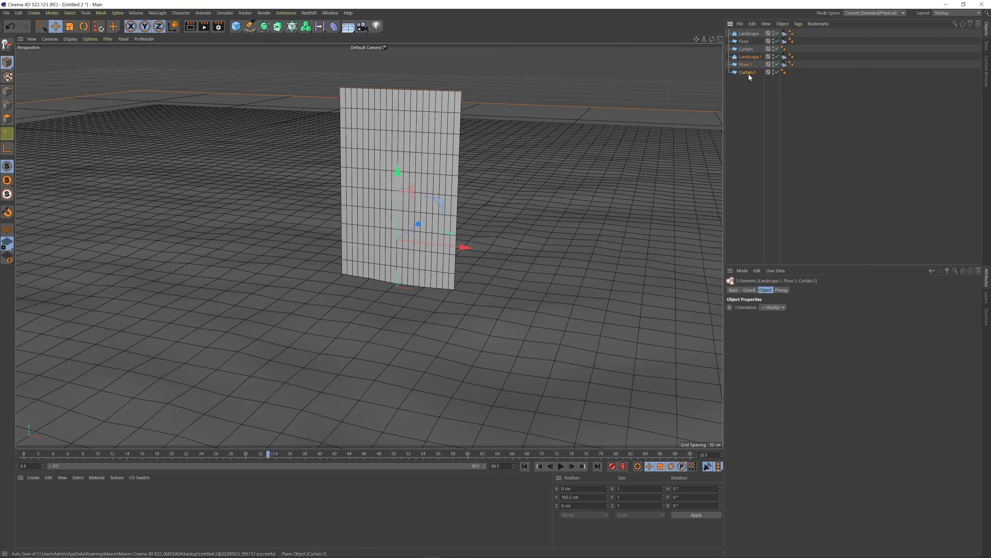
{"action": "key", "text": "alt+g"}
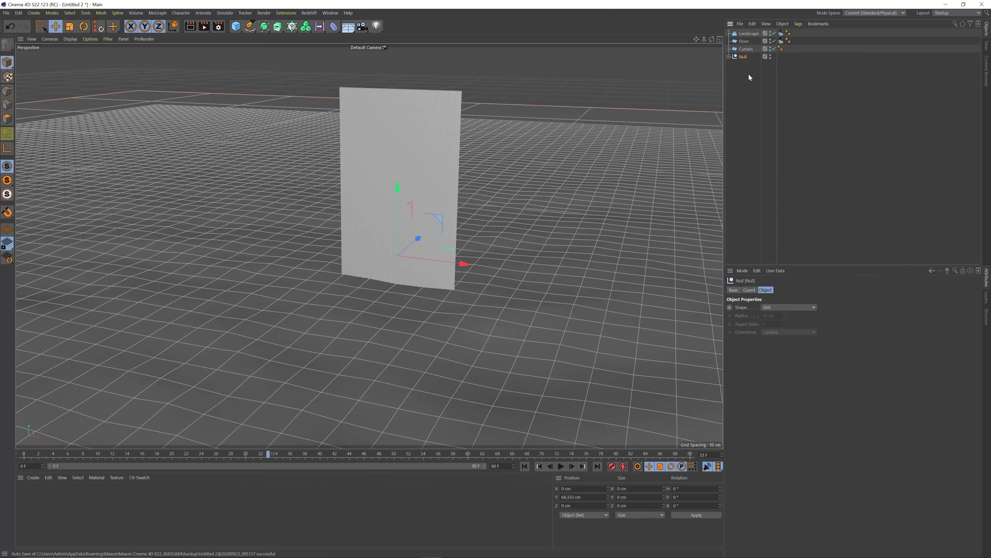
Hide the null holding the copies in both editor and renderer, and hide the original Landscape in the viewport
{"action": "left_click", "coordinate": [771, 56]}
{"action": "left_click", "coordinate": [770, 55]}
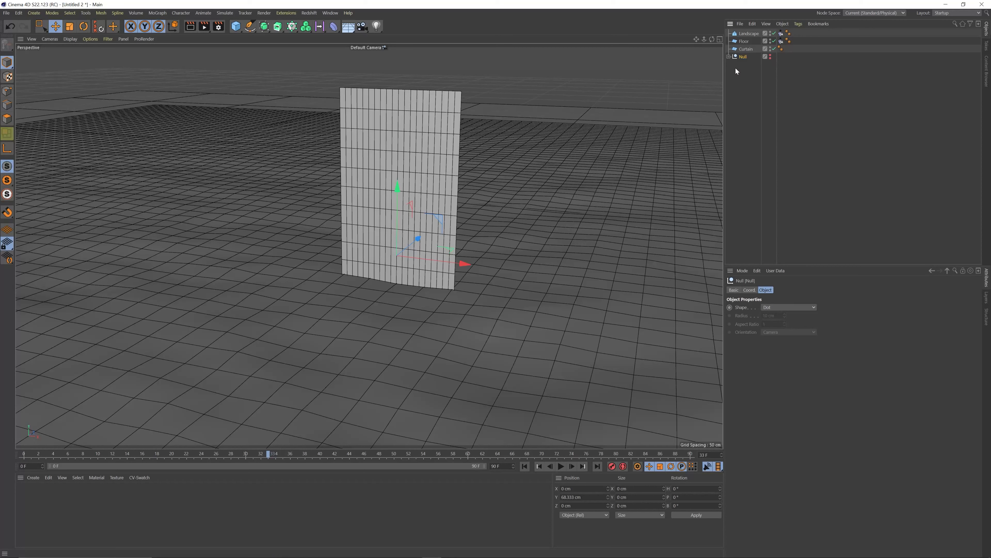
{"action": "left_click", "coordinate": [770, 34]}
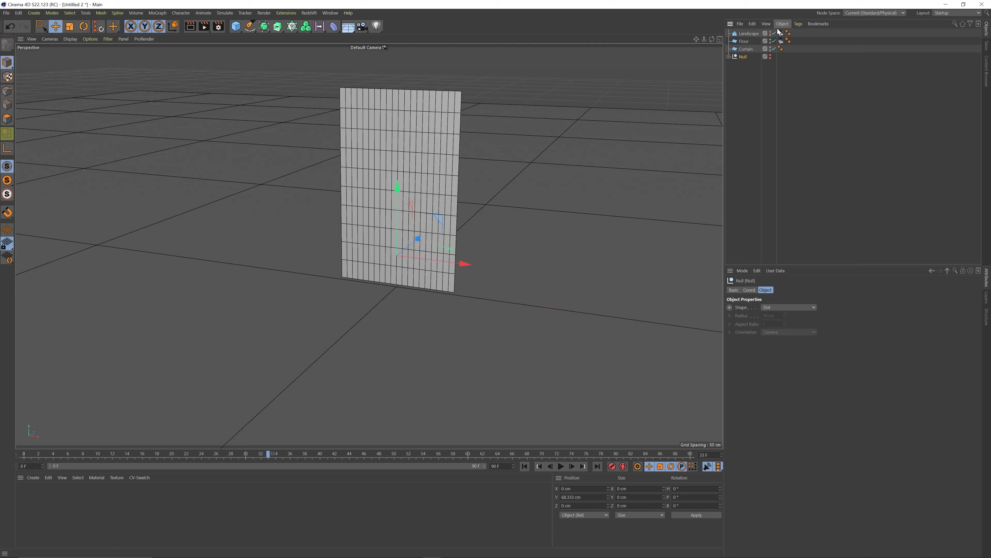
Make the original Curtain plane editable and add a Cloth tag to it
{"action": "left_click", "coordinate": [746, 50]}
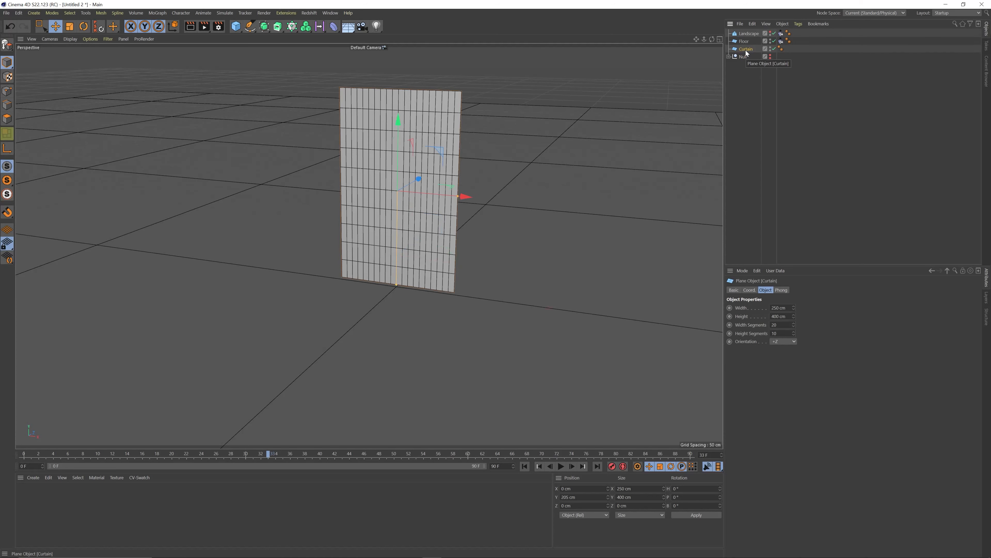
{"action": "key", "text": "c"}
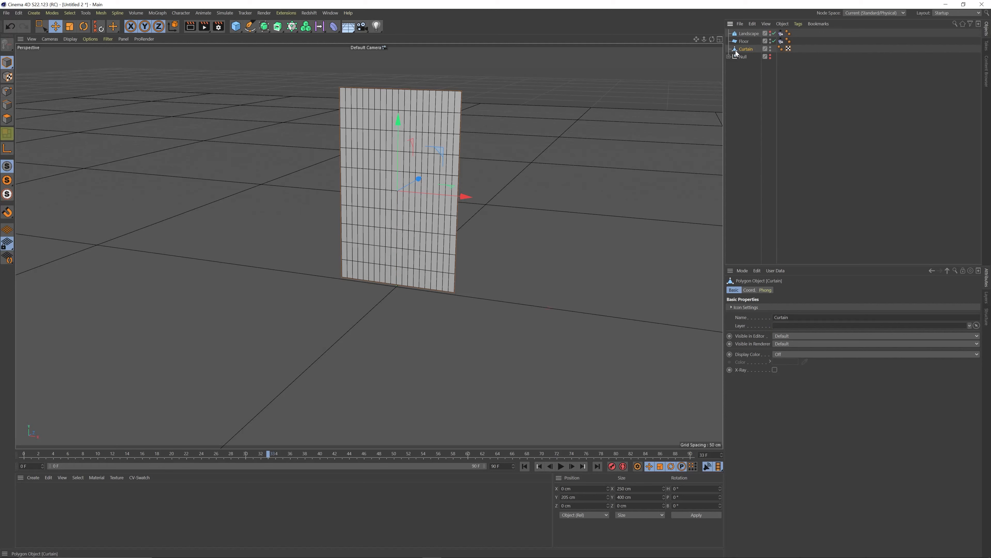
{"action": "key", "text": "shift+c"}
{"action": "type", "text": "c"}
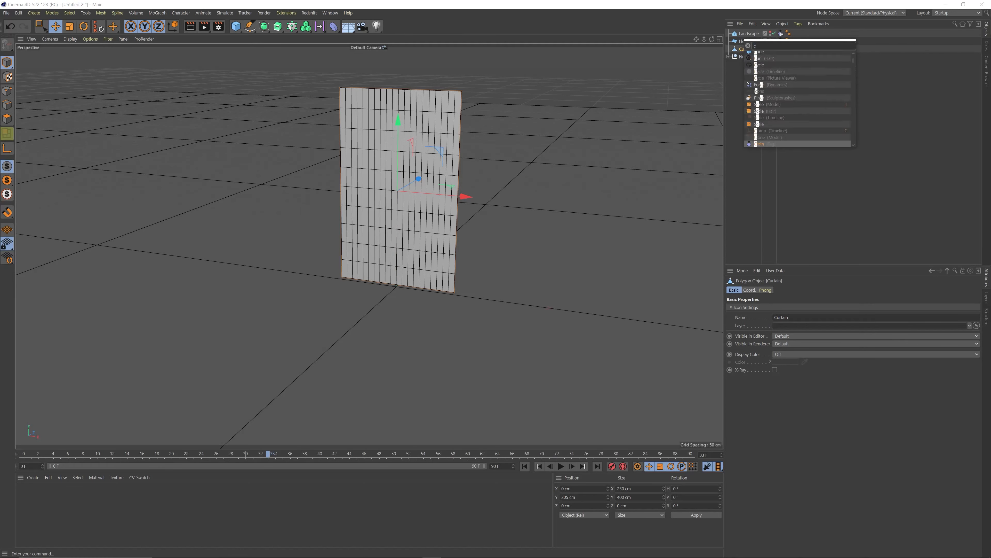
{"action": "type", "text": "loth"}
{"action": "key", "text": "Return"}
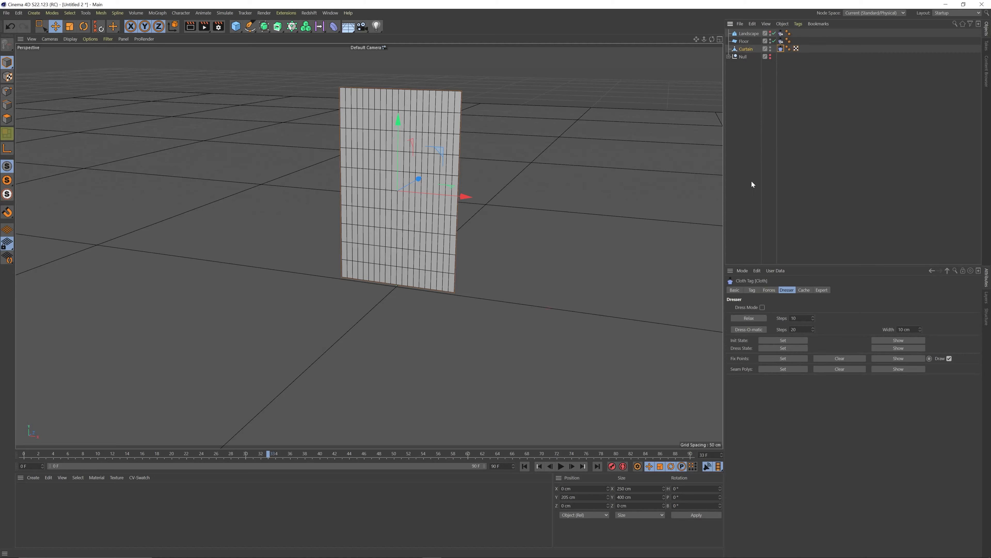
Play the simulation to watch the Curtain fall onto the Floor, stop it and return to the first frame
{"action": "left_click", "coordinate": [562, 467]}
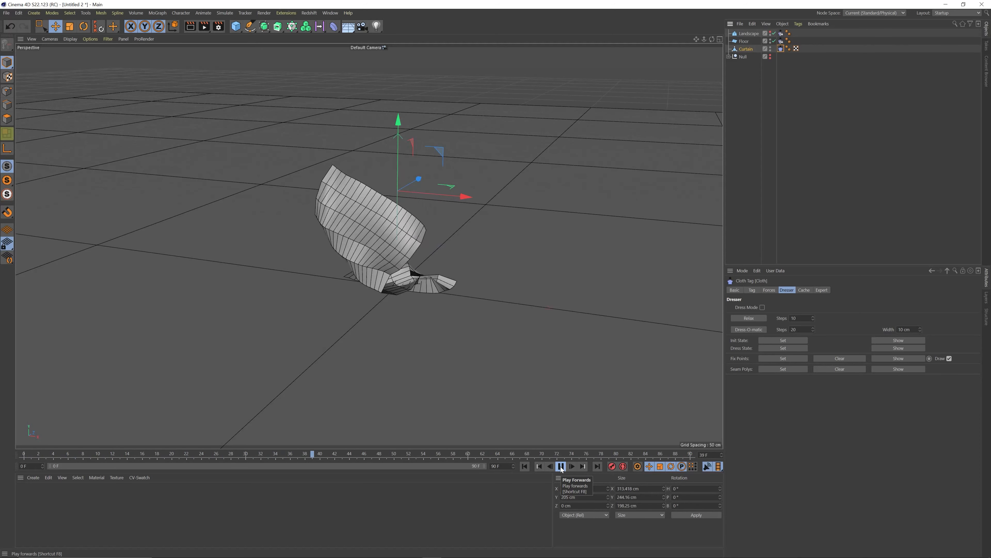
{"action": "left_click", "coordinate": [561, 468]}
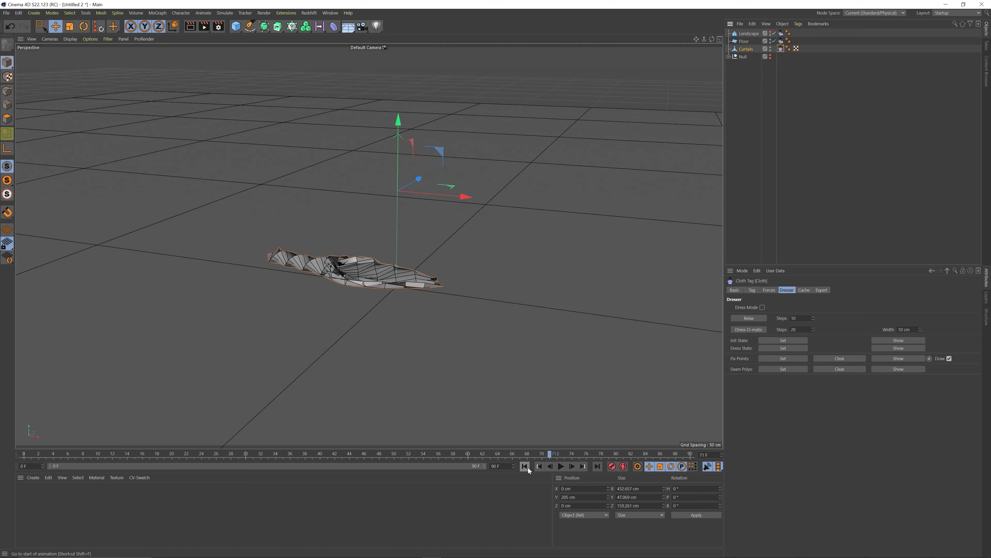
{"action": "left_click", "coordinate": [528, 467]}
Set the animation length to 200 frames and extend the preview range to the full length
{"action": "left_click", "coordinate": [496, 466]}
{"action": "type", "text": "200"}
{"action": "key", "text": "Return"}
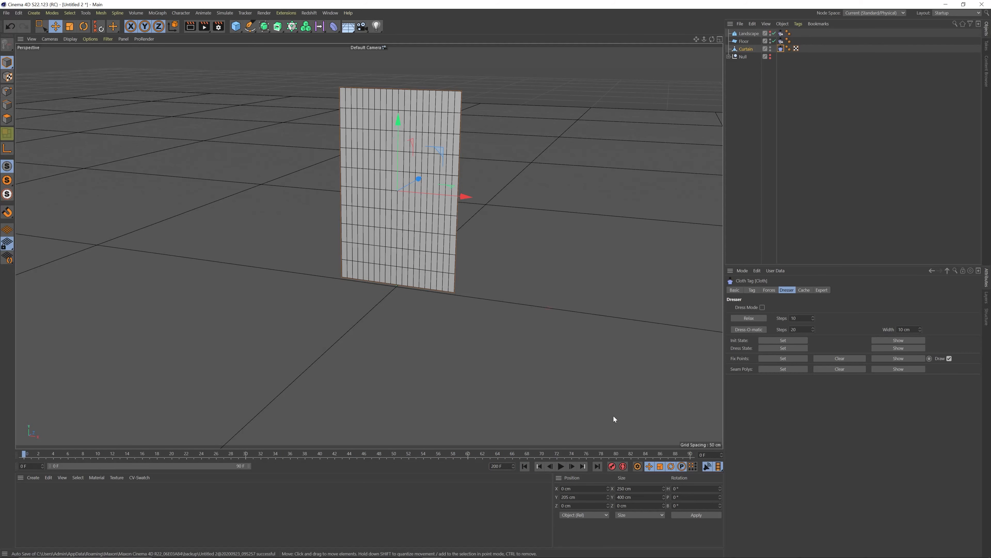
{"action": "double_click", "coordinate": [187, 465]}
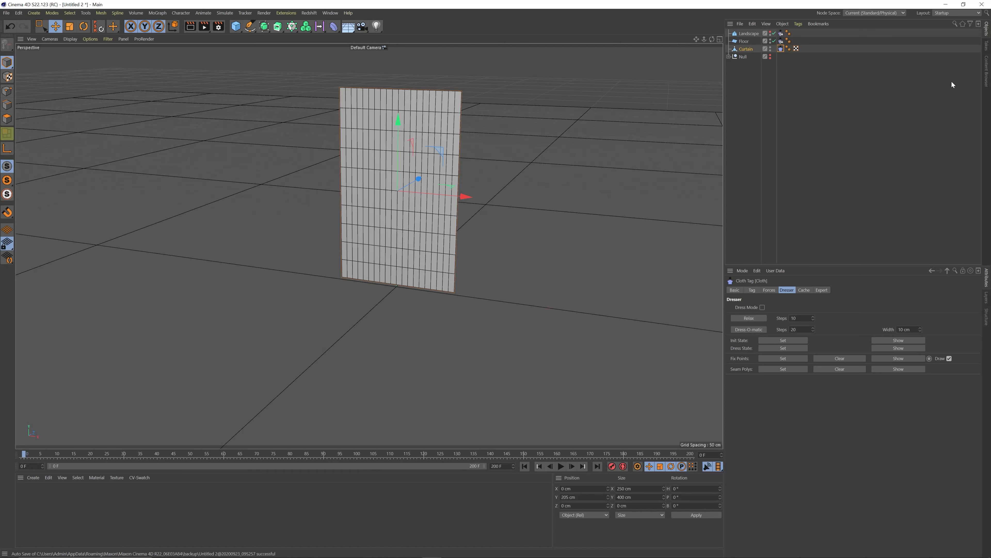
Play the Curtain's simulation over the longer timeline, stop it and rewind to frame 0
{"action": "left_click", "coordinate": [748, 49]}
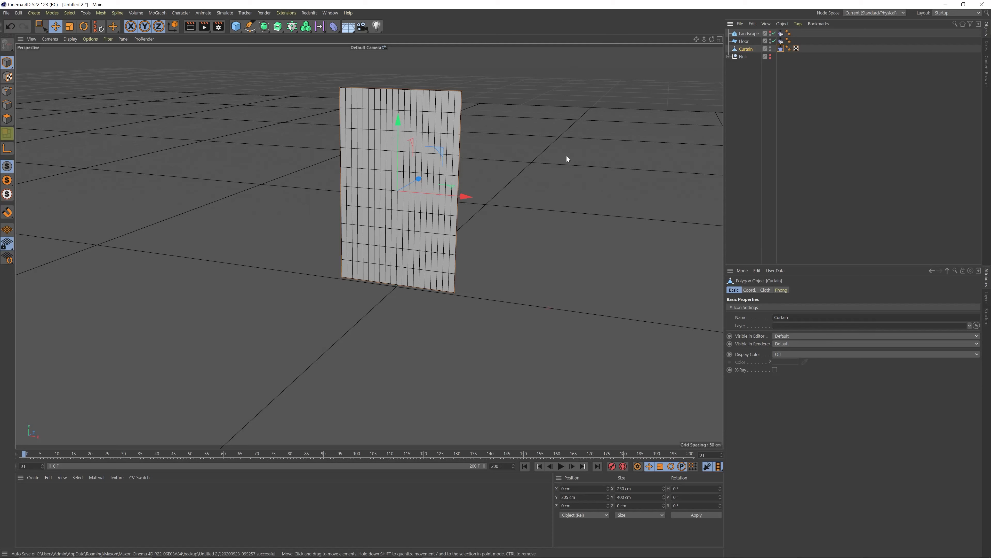
{"action": "left_click", "coordinate": [564, 468]}
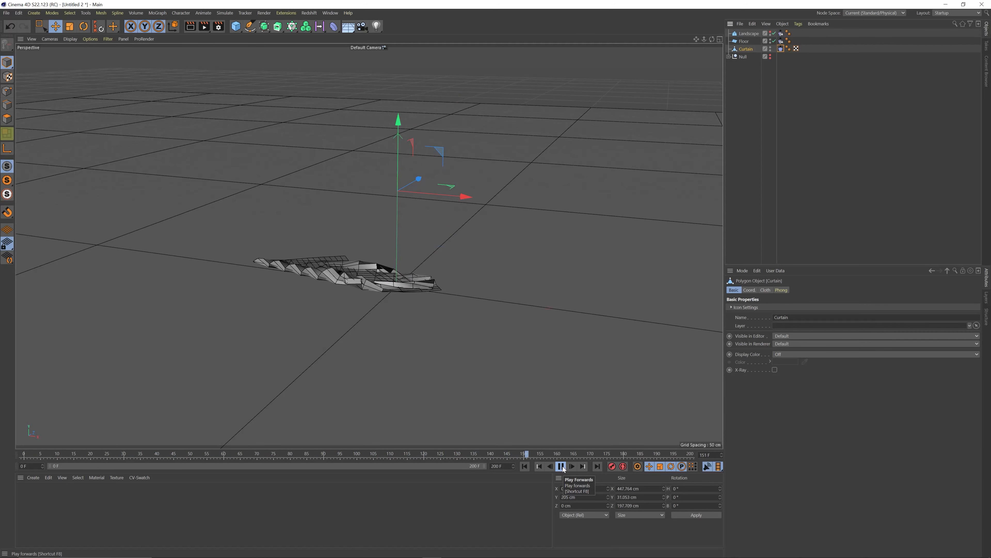
{"action": "left_click", "coordinate": [561, 467]}
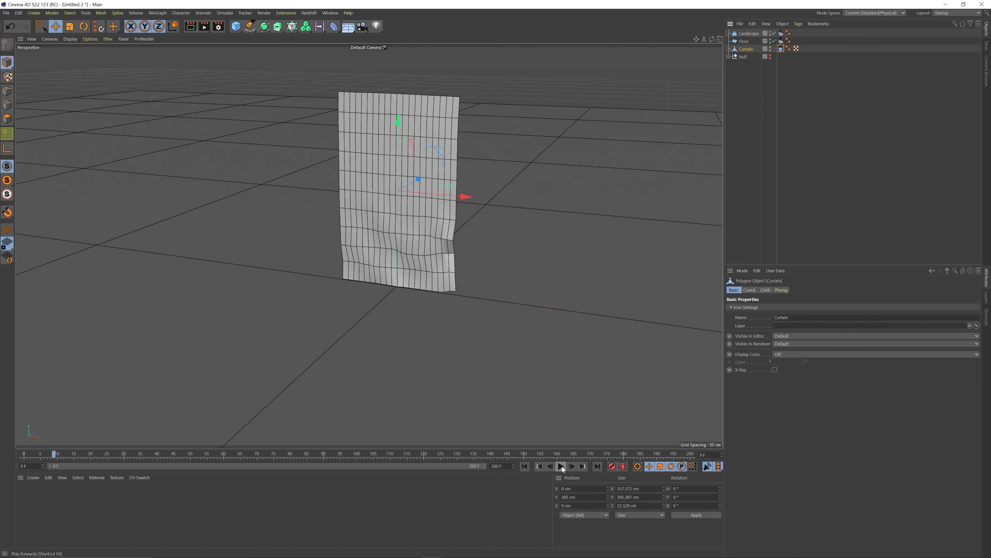
{"action": "left_click", "coordinate": [524, 466]}
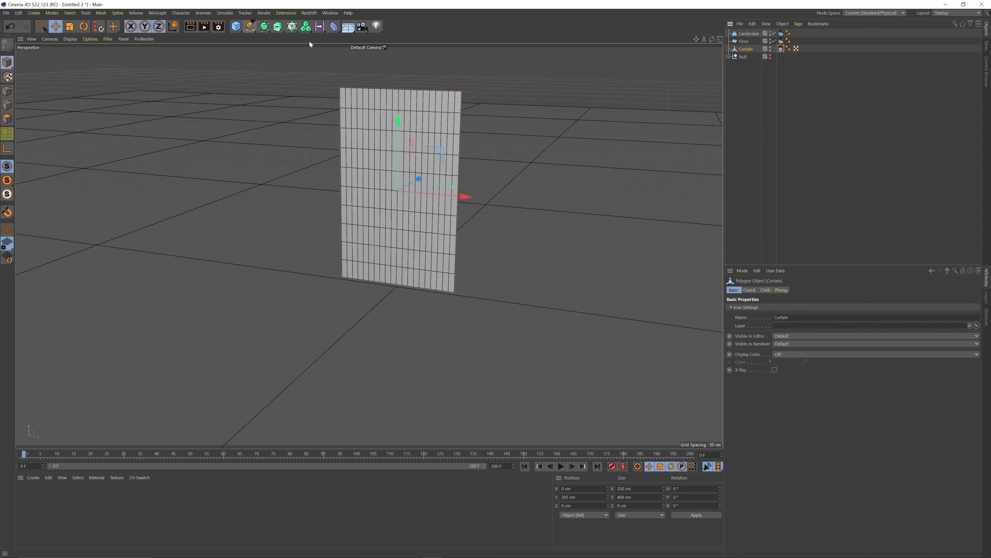
Add a Cylinder primitive to the scene and set its orientation to +X
{"action": "left_click", "coordinate": [241, 31]}
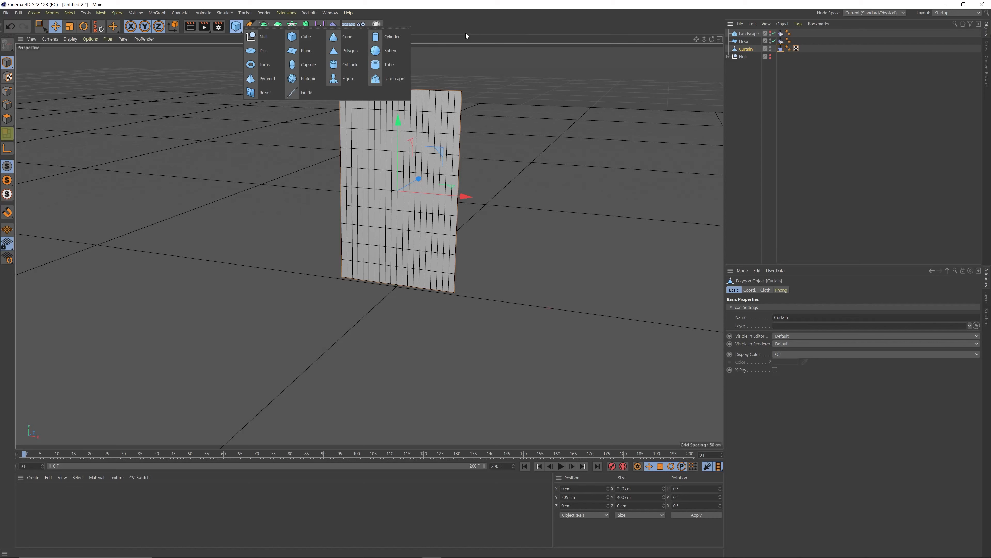
{"action": "left_click", "coordinate": [388, 37]}
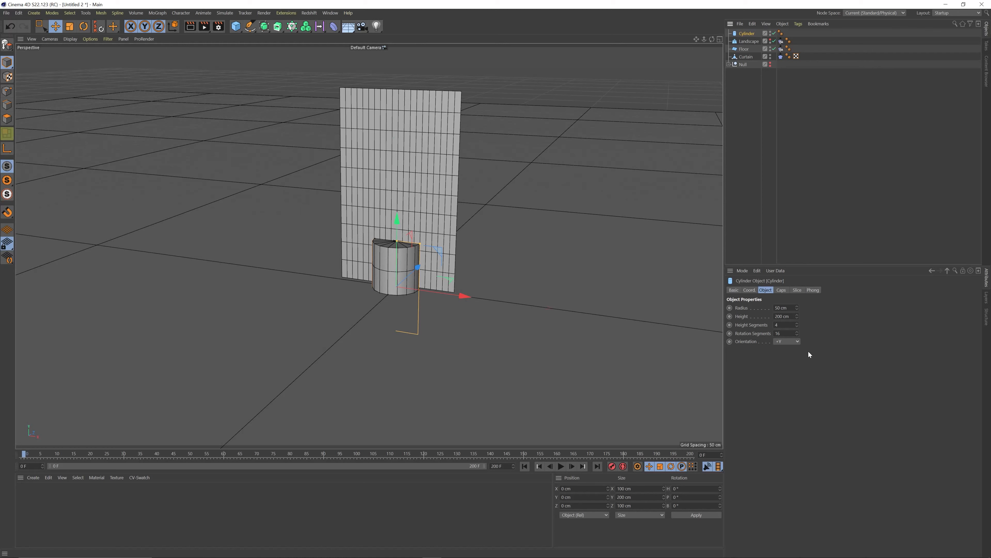
{"action": "left_click", "coordinate": [795, 342]}
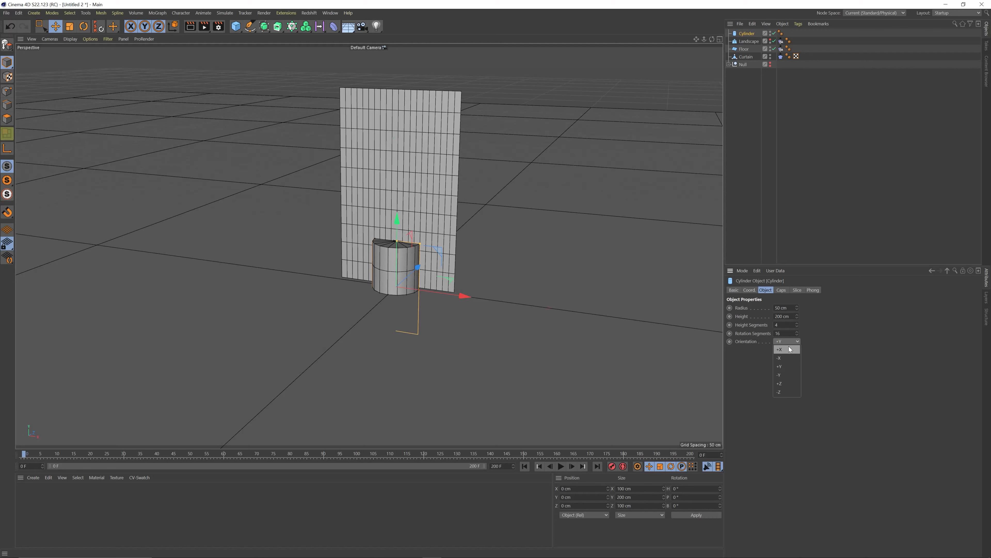
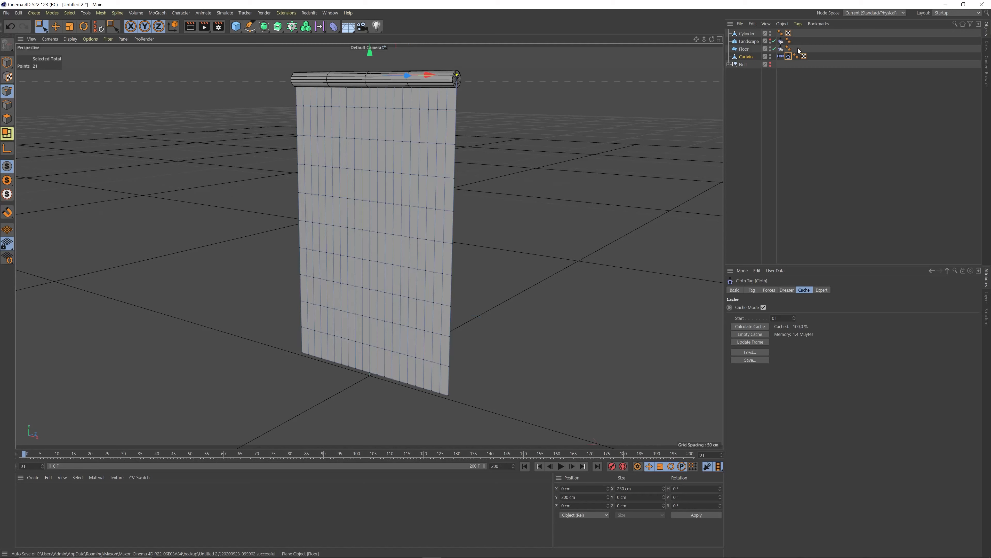
Empty the Curtain's cloth cache and set the Cloth tag's gravity to -5
{"action": "left_click", "coordinate": [759, 336]}
{"action": "left_click", "coordinate": [769, 291]}
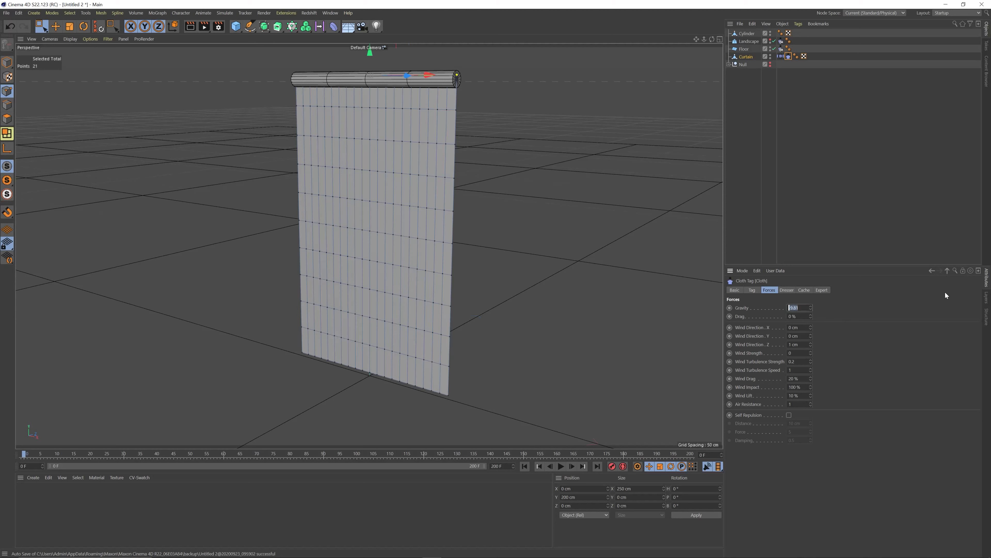
{"action": "key", "text": "BackSpace"}
{"action": "type", "text": "-"}
{"action": "type", "text": "5"}
{"action": "left_click", "coordinate": [826, 171]}
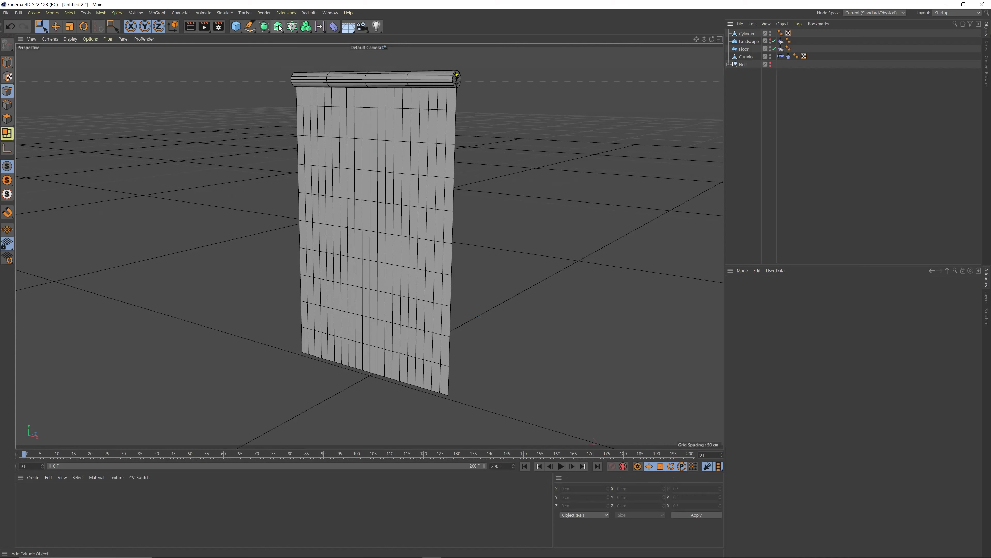
Place the Curtain under a new Cloth Surface object and set its thickness to 2 cm
{"action": "left_click", "coordinate": [746, 56]}
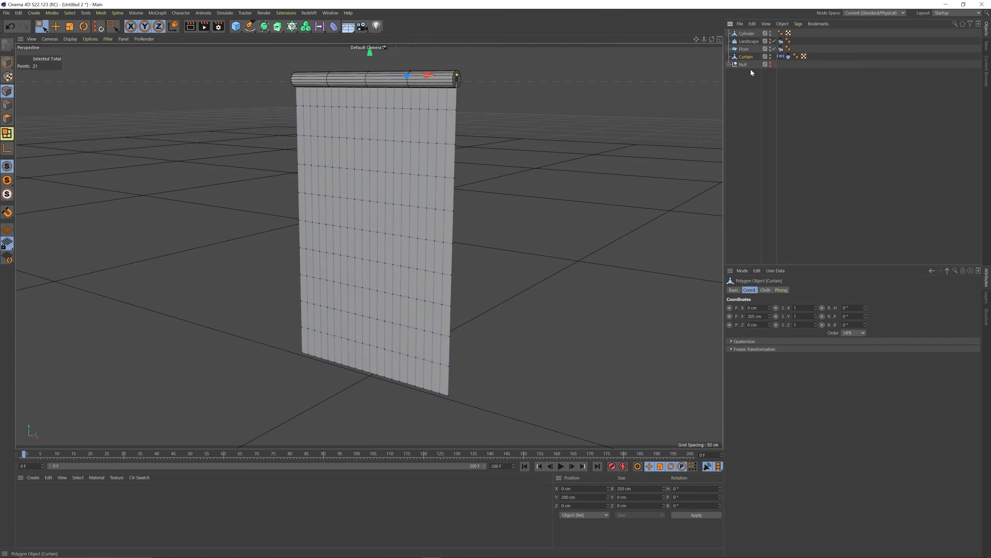
{"action": "key", "text": "shift+c"}
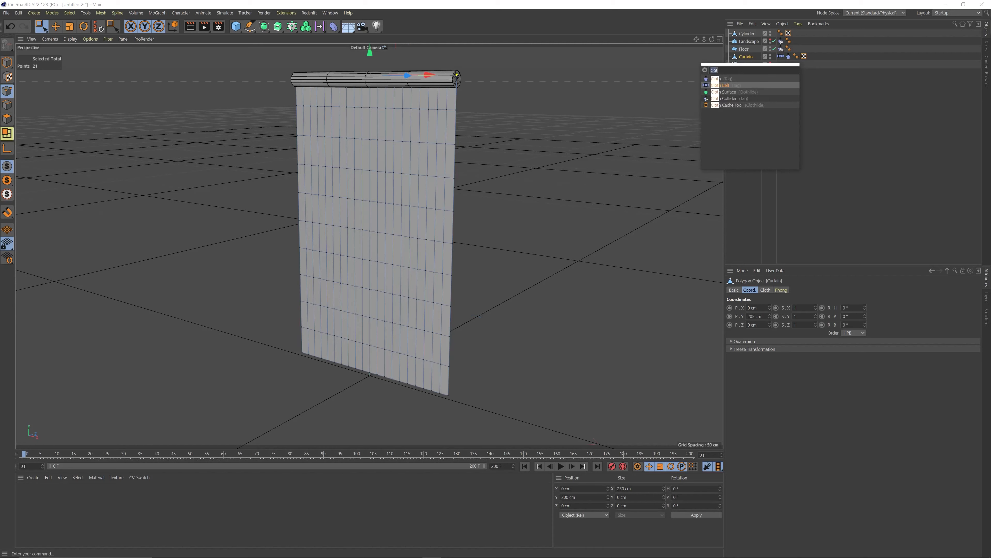
{"action": "left_click", "coordinate": [728, 92]}
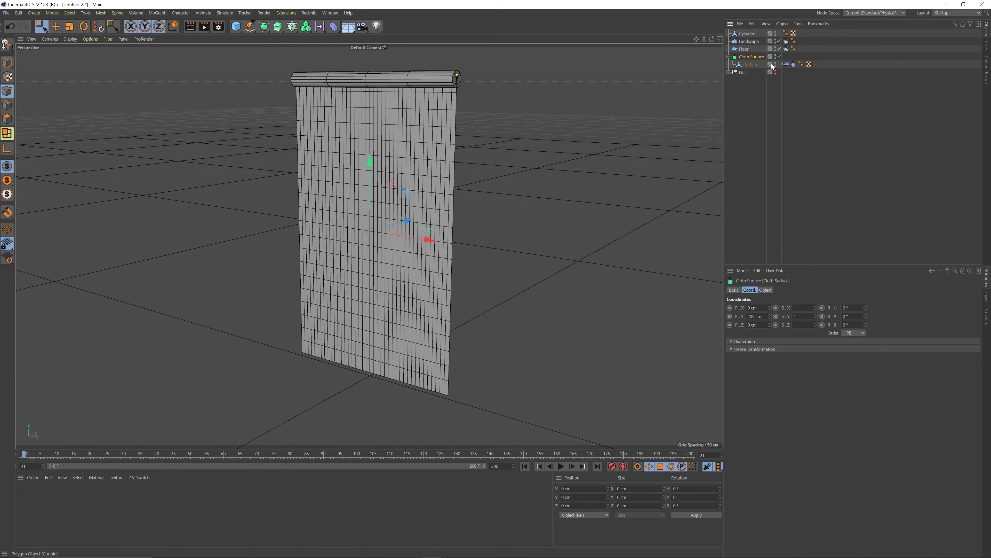
{"action": "left_click", "coordinate": [768, 290]}
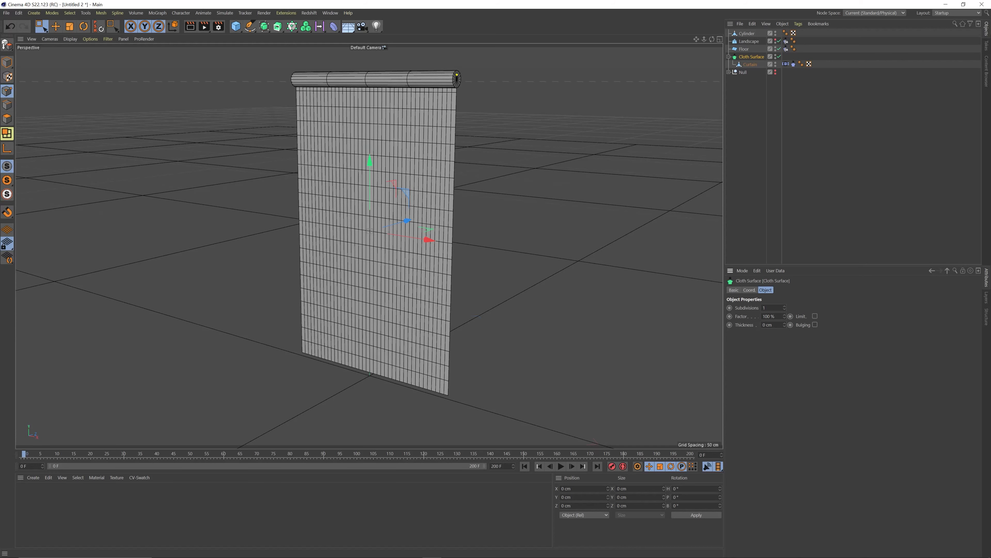
{"action": "left_click", "coordinate": [768, 325]}
{"action": "key", "text": "Return"}
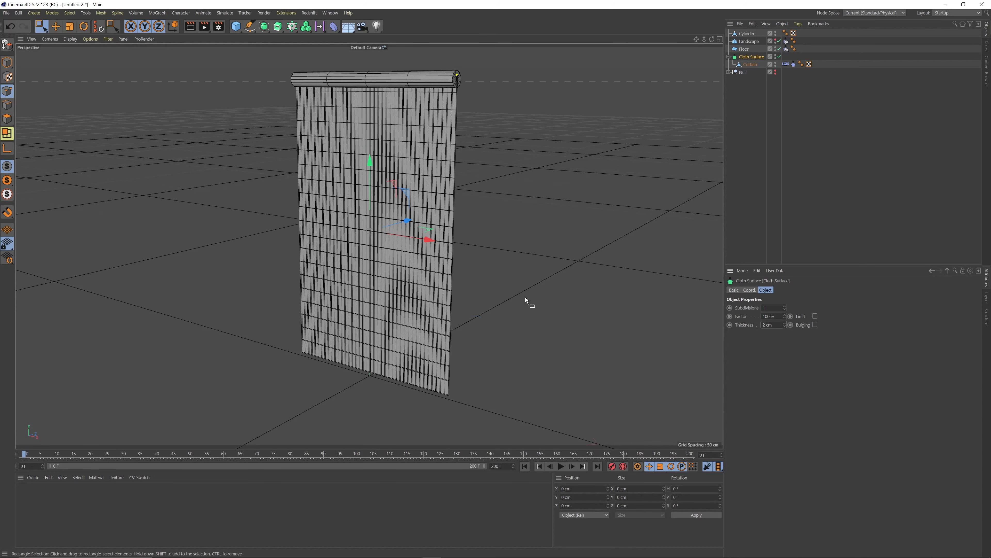
Examine the thickness of the Cloth Surface along the curtain's side edge from close up
{"action": "scroll", "coordinate": [439, 312], "scroll_direction": "up", "scroll_amount": 10}
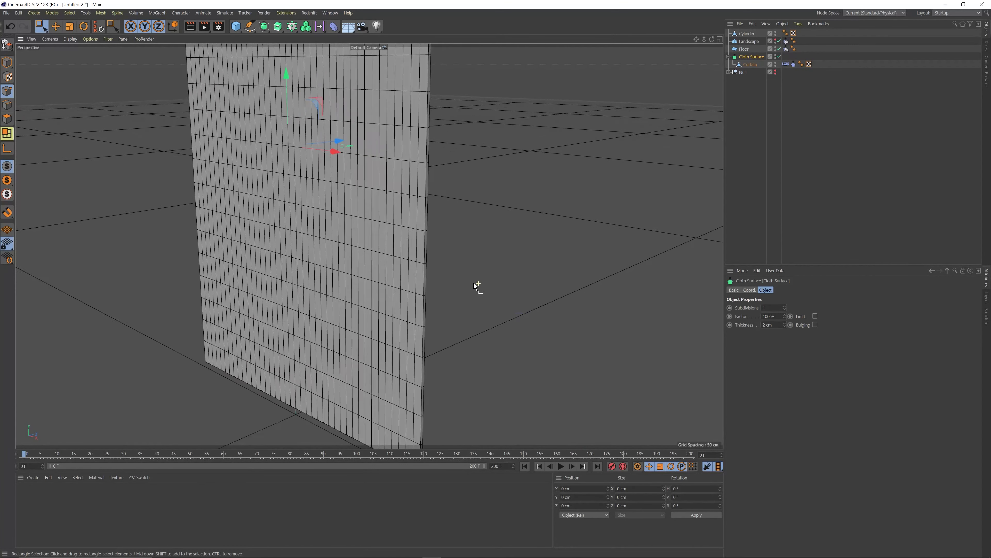
{"action": "scroll", "coordinate": [368, 290], "scroll_direction": "up", "scroll_amount": 10}
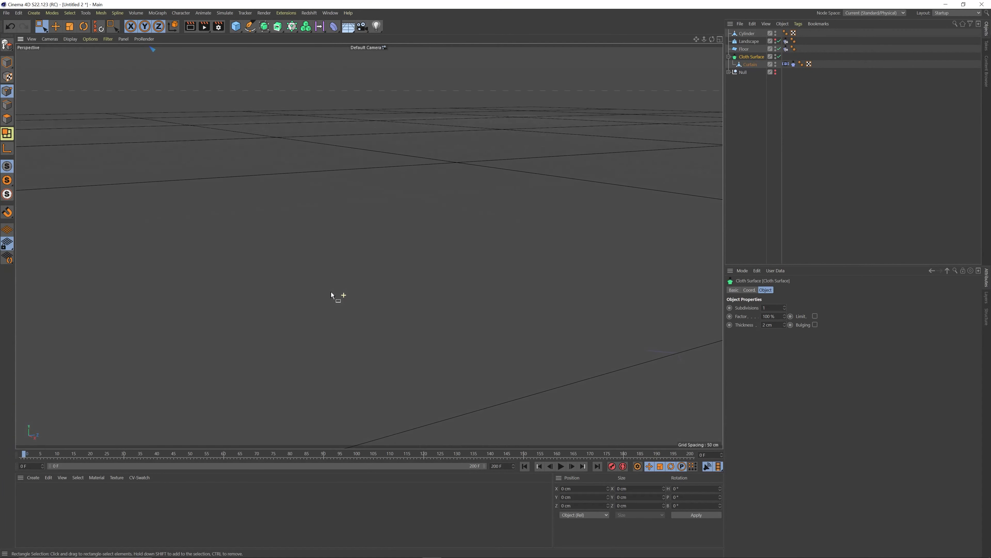
{"action": "scroll", "coordinate": [335, 293], "scroll_direction": "down", "scroll_amount": 10}
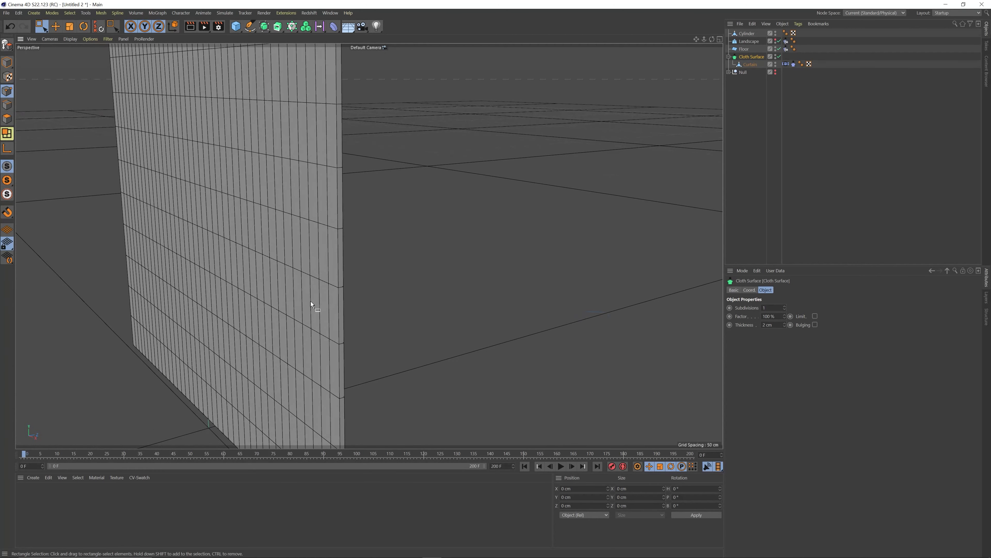
{"action": "scroll", "coordinate": [339, 304], "scroll_direction": "up", "scroll_amount": 5}
{"action": "scroll", "coordinate": [343, 292], "scroll_direction": "down", "scroll_amount": 2}
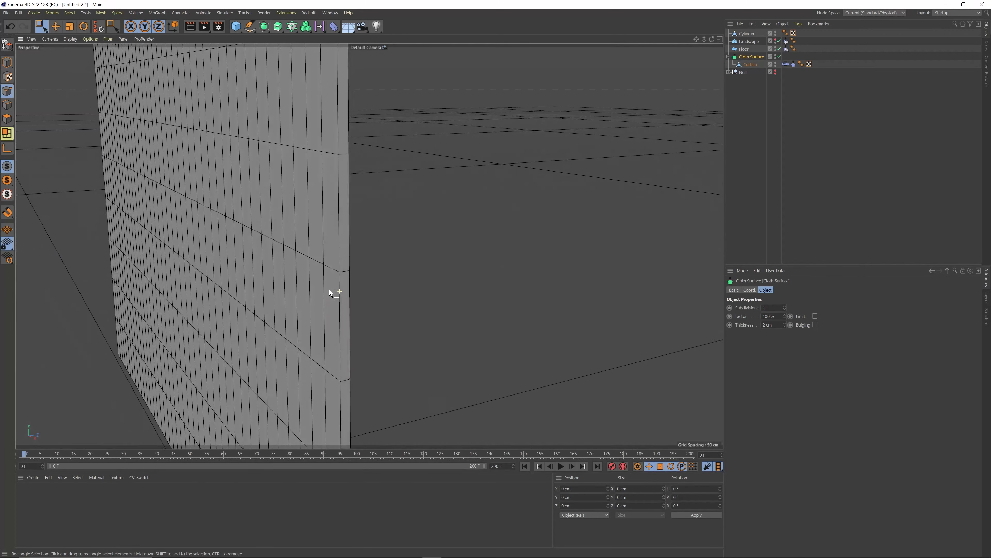
{"action": "scroll", "coordinate": [339, 291], "scroll_direction": "down", "scroll_amount": 10}
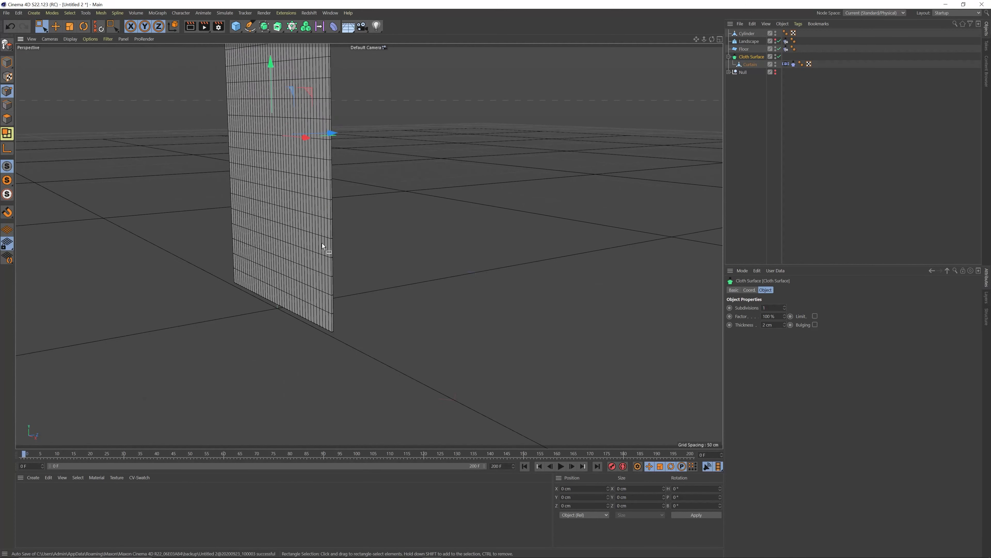
{"action": "scroll", "coordinate": [342, 270], "scroll_direction": "down", "scroll_amount": 10}
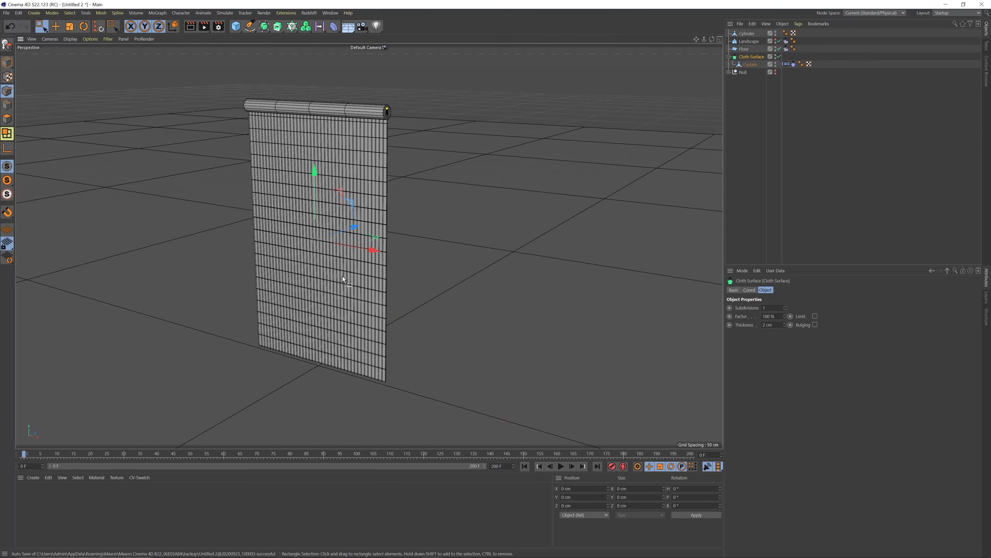
{"action": "scroll", "coordinate": [342, 276], "scroll_direction": "up", "scroll_amount": 2}
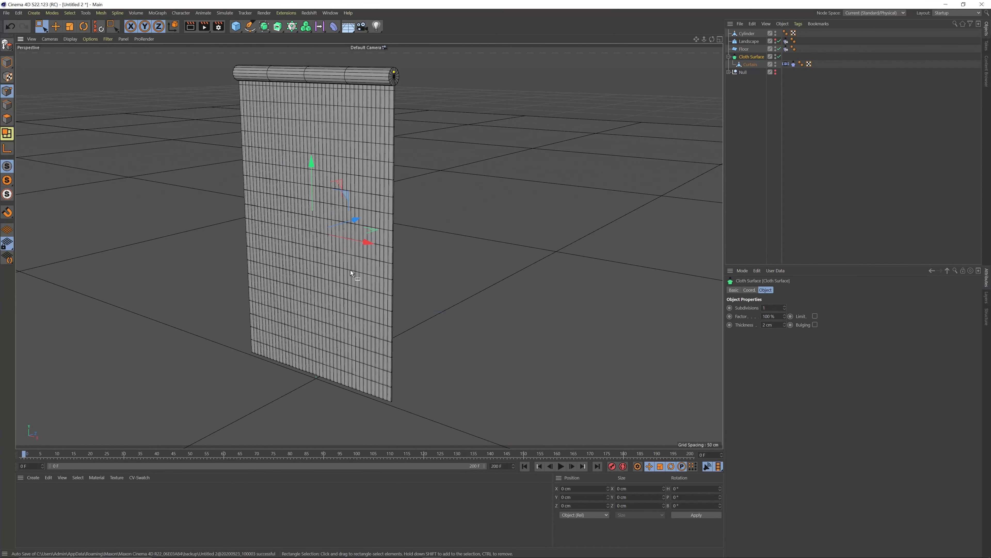
Display the viewport with Gouraud Shading, play the curtain simulation from another angle, stop it and return to frame 0
{"action": "key", "text": "n"}
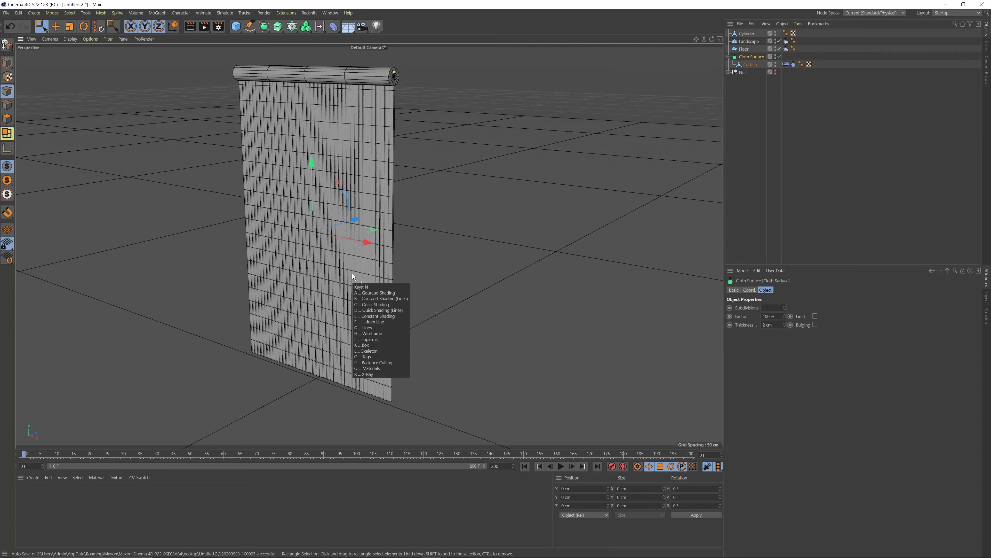
{"action": "key", "text": "a"}
{"action": "left_click", "coordinate": [564, 468]}
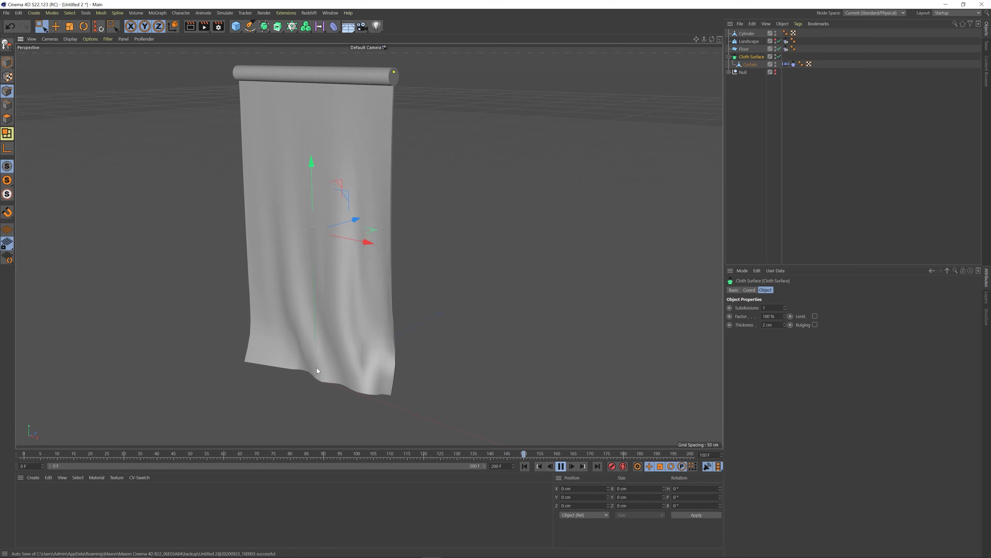
{"action": "left_click_drag", "start_coordinate": [331, 339], "coordinate": [309, 320], "text": "alt"}
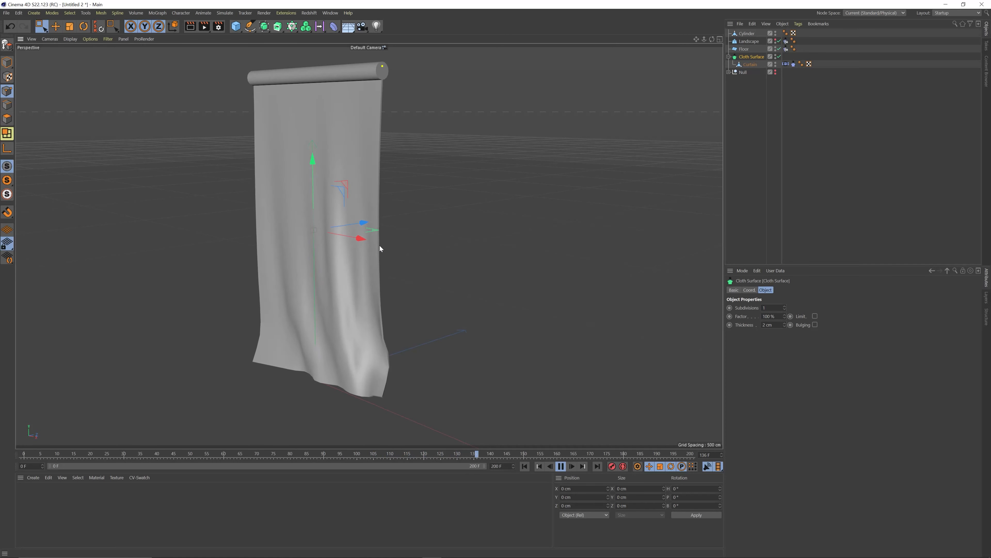
{"action": "left_click", "coordinate": [562, 467]}
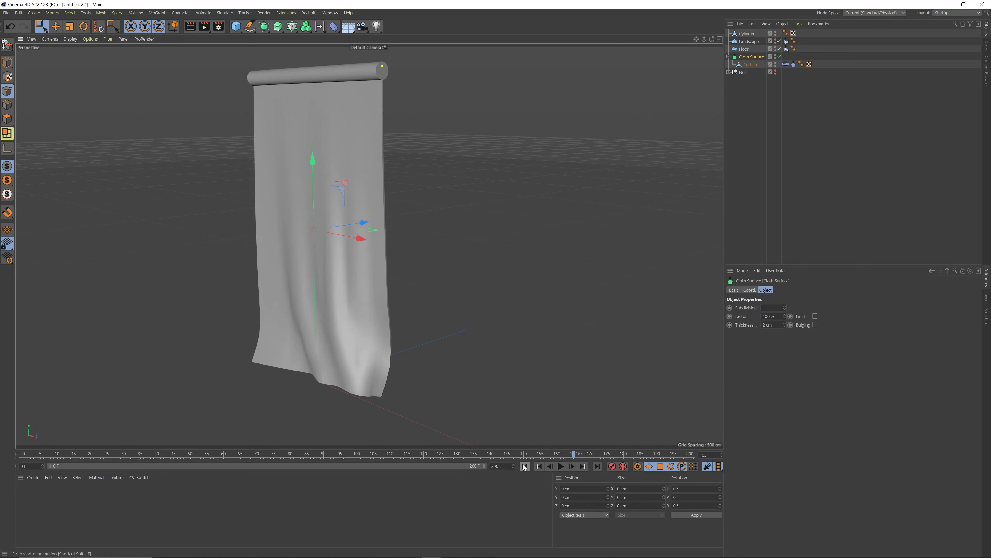
{"action": "left_click", "coordinate": [524, 466]}
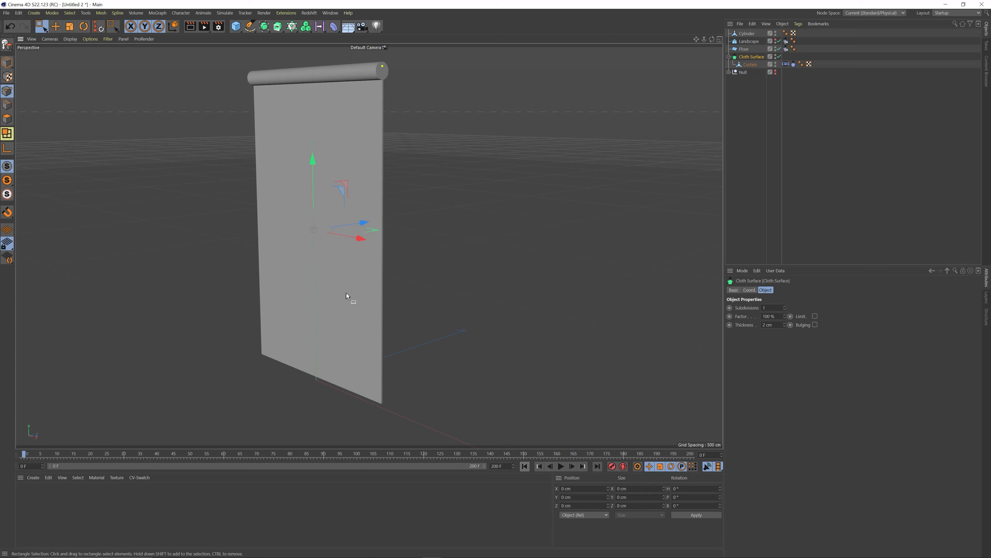
Add a Wind object and move it in front of the curtain, to about Y 140 cm and Z -350 cm
{"action": "scroll", "coordinate": [367, 277], "scroll_direction": "down", "scroll_amount": 2}
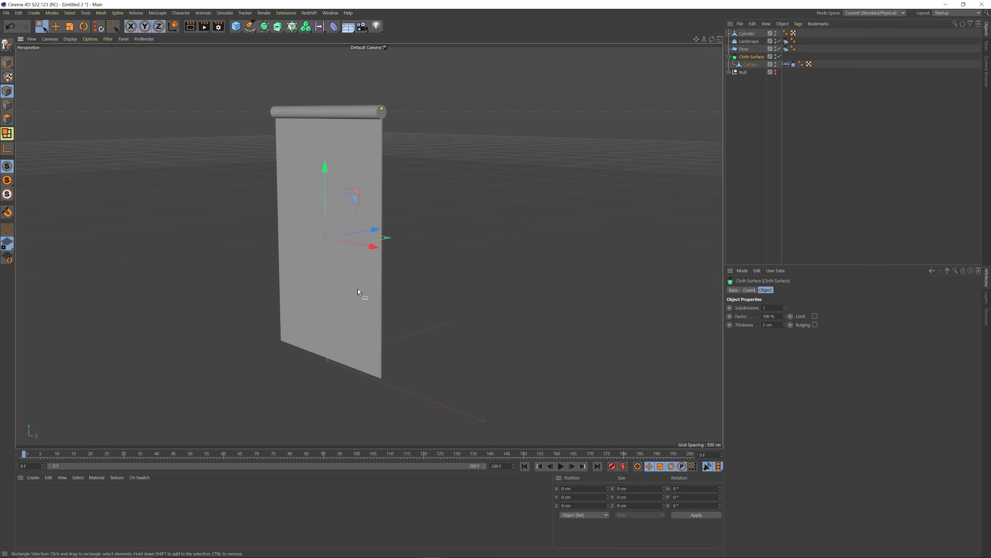
{"action": "left_click_drag", "start_coordinate": [358, 292], "coordinate": [423, 256], "text": "alt"}
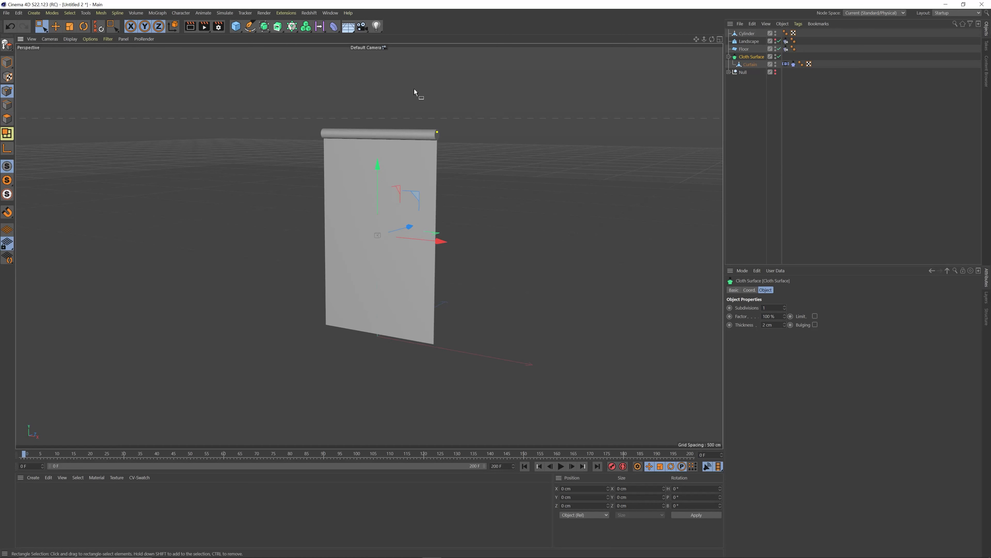
{"action": "left_click", "coordinate": [779, 167]}
{"action": "key", "text": "shift+c"}
{"action": "type", "text": "wind"}
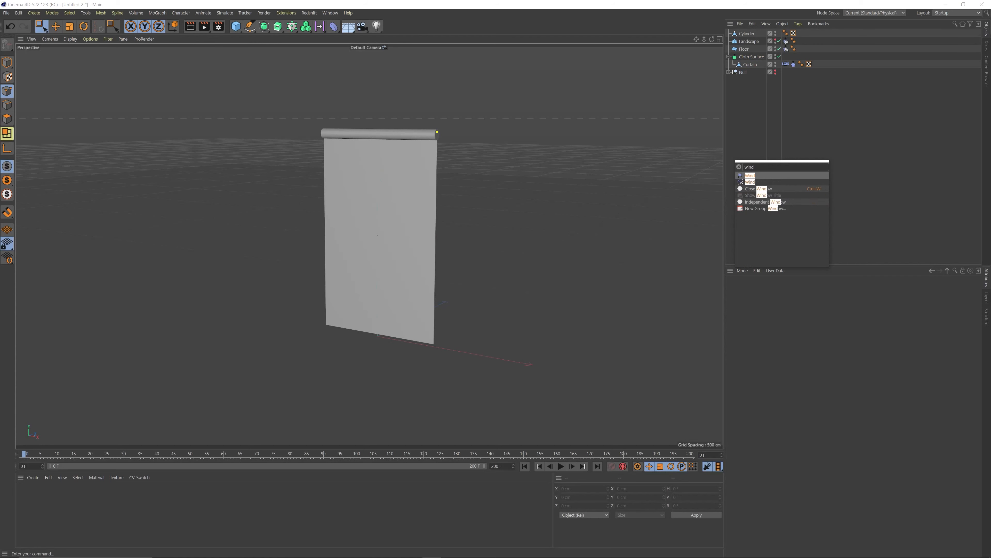
{"action": "key", "text": "Return"}
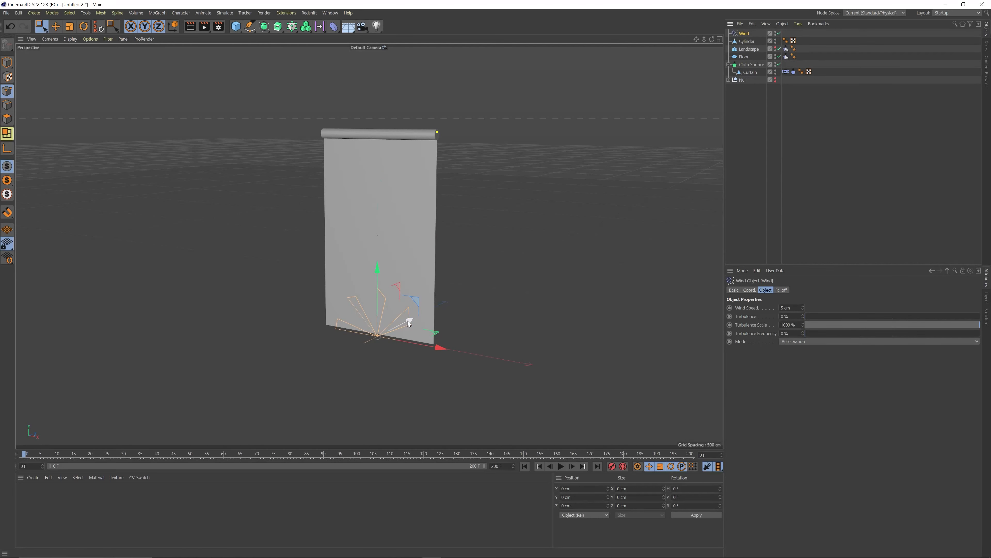
{"action": "left_click_drag", "start_coordinate": [408, 322], "coordinate": [270, 266]}
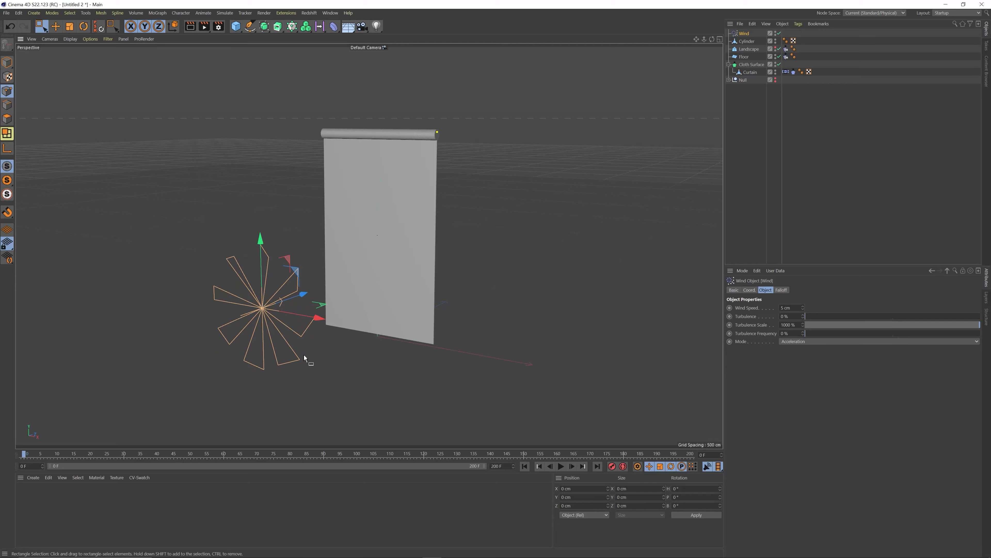
{"action": "mouse_move", "coordinate": [304, 355]}
{"action": "left_mouse_down", "text": "alt"}
{"action": "mouse_move", "coordinate": [349, 355]}
{"action": "mouse_move", "coordinate": [312, 362]}
{"action": "left_mouse_up", "text": "alt"}
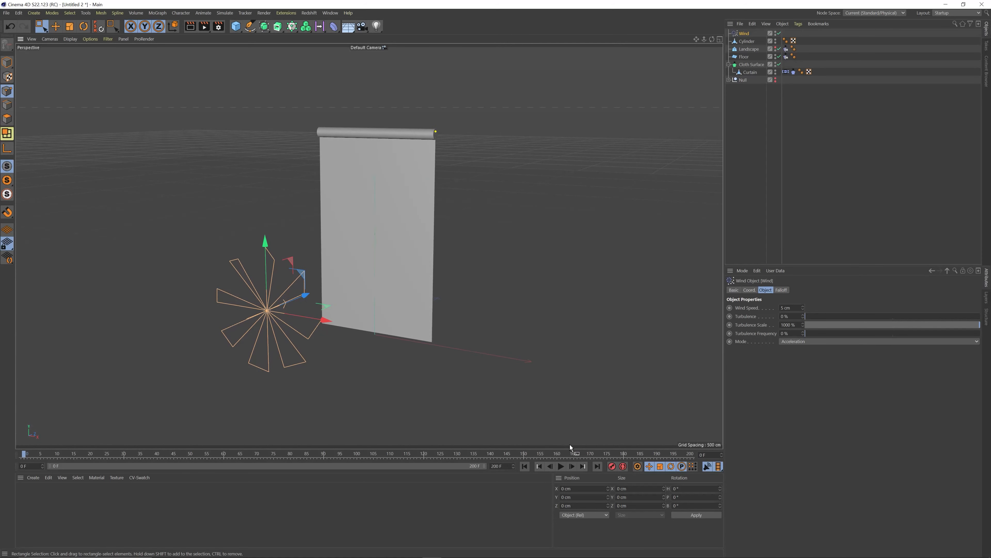
Set the Wind object's turbulence to 45% and play the simulation briefly to check its effect on the curtain
{"action": "left_click_drag", "start_coordinate": [793, 316], "coordinate": [718, 319]}
{"action": "type", "text": "45"}
{"action": "key", "text": "Return"}
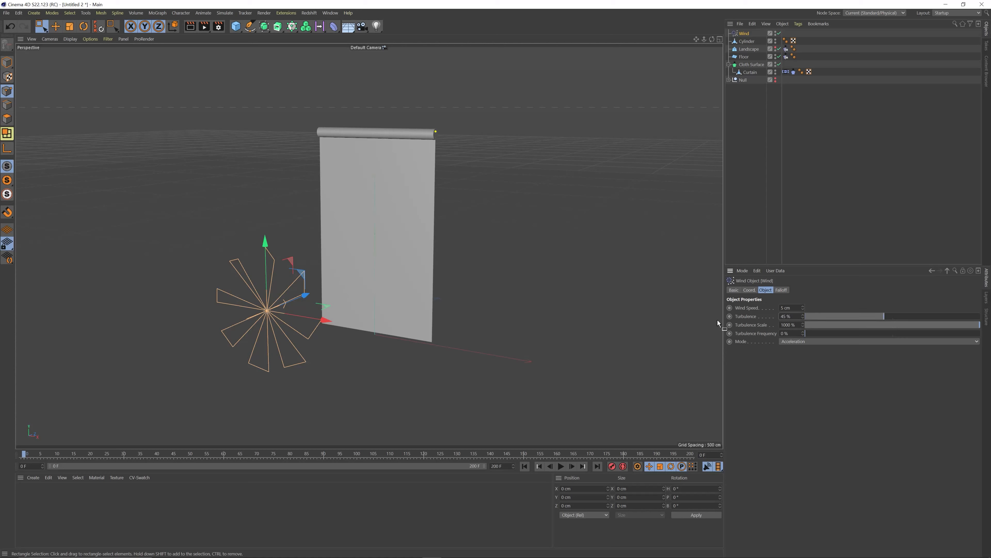
{"action": "left_click", "coordinate": [561, 466]}
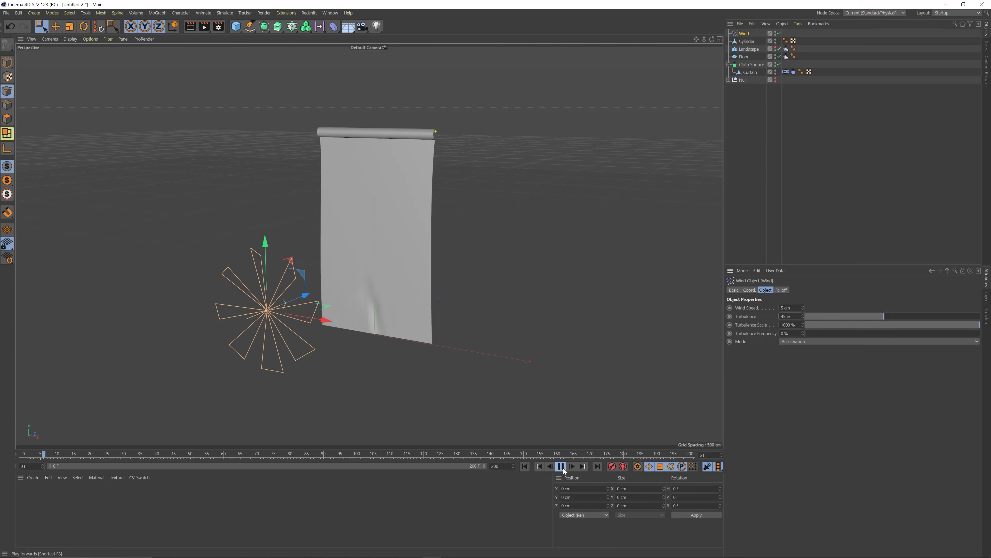
{"action": "left_click", "coordinate": [562, 467]}
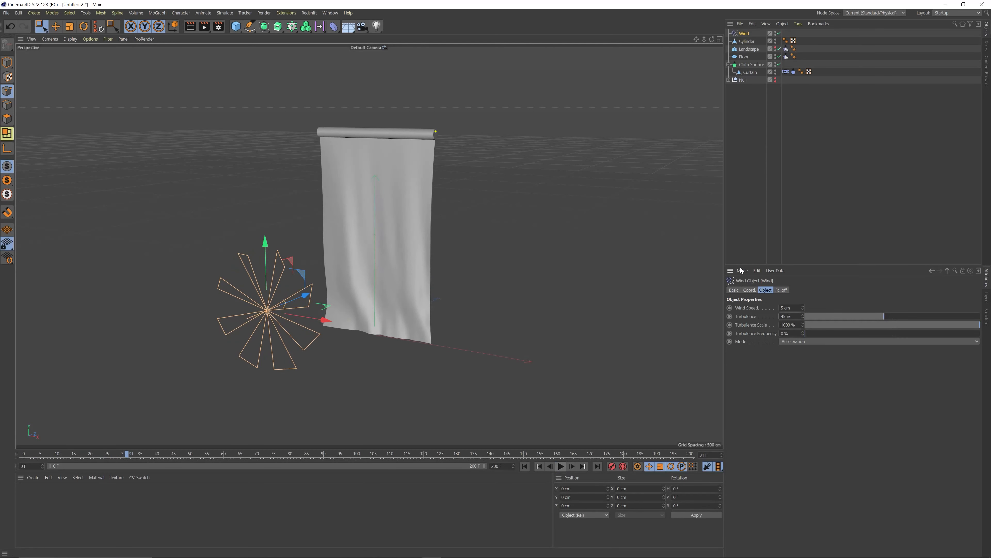
Set the Wind object's heading rotation to 180° and replay the curtain simulation from frame 0
{"action": "left_click", "coordinate": [755, 291]}
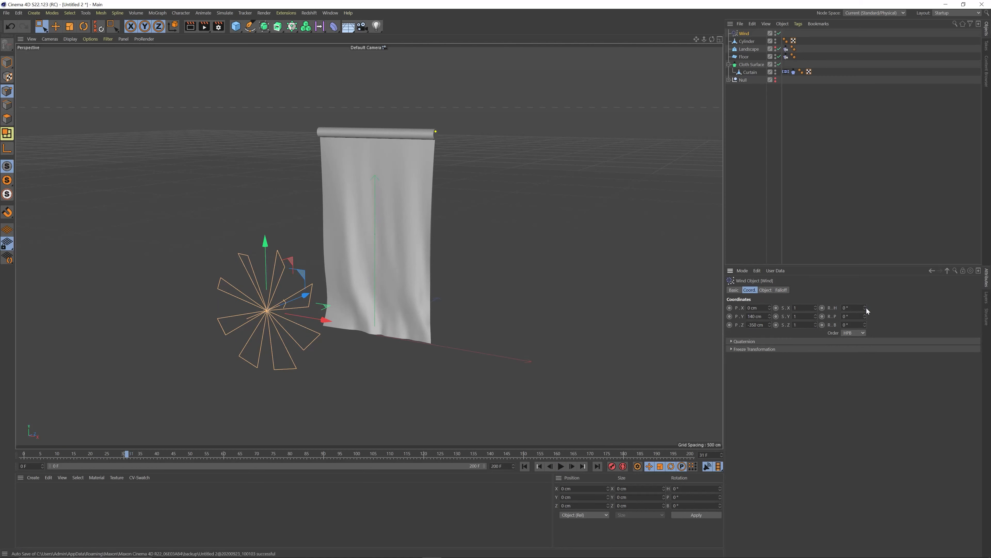
{"action": "left_click_drag", "start_coordinate": [867, 308], "coordinate": [867, 274]}
{"action": "type", "text": "180"}
{"action": "key", "text": "Return"}
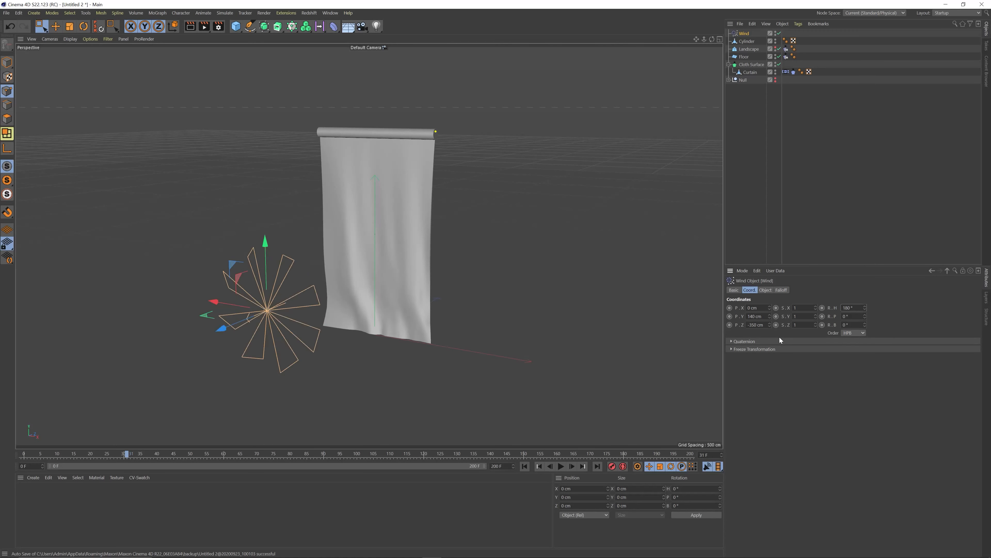
{"action": "left_click", "coordinate": [524, 466]}
{"action": "left_click", "coordinate": [561, 466]}
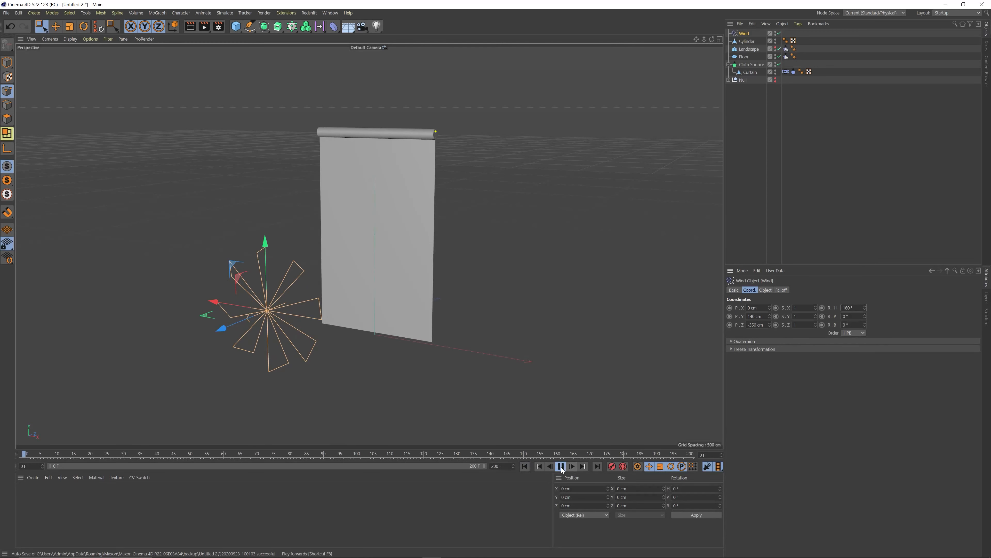
Set the Wind object's speed to 25 cm and its turbulence to 75% while the simulation plays
{"action": "left_click", "coordinate": [765, 290]}
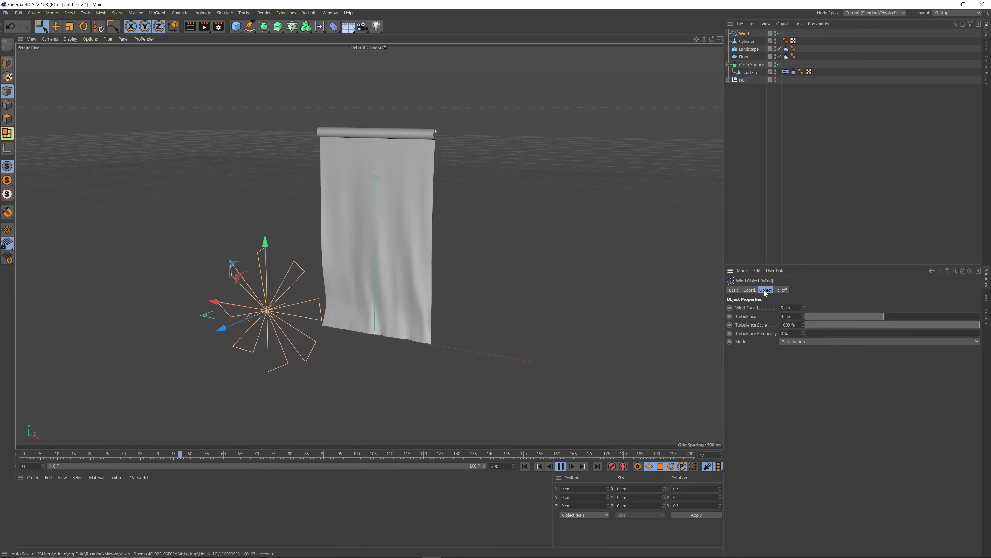
{"action": "left_click_drag", "start_coordinate": [791, 308], "coordinate": [737, 320]}
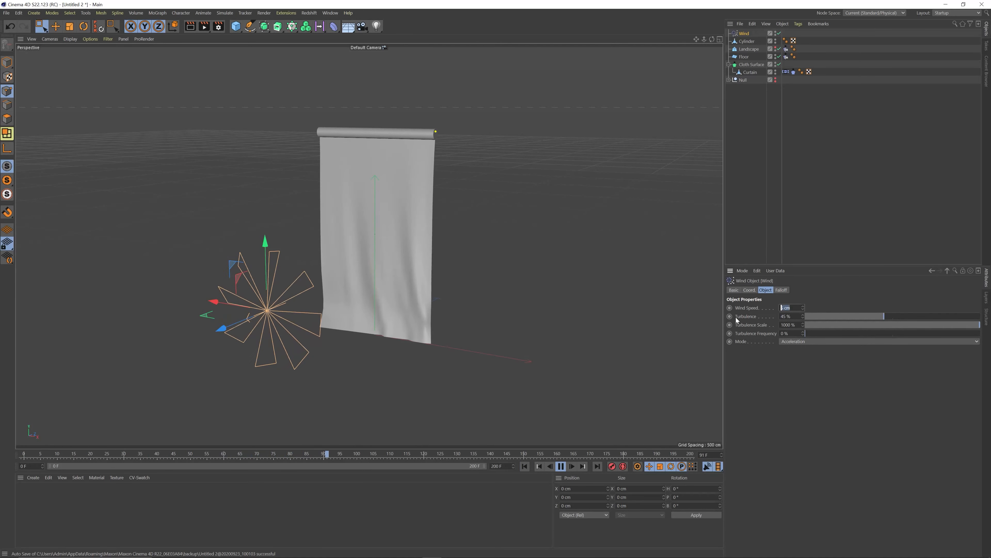
{"action": "type", "text": "25"}
{"action": "key", "text": "Return"}
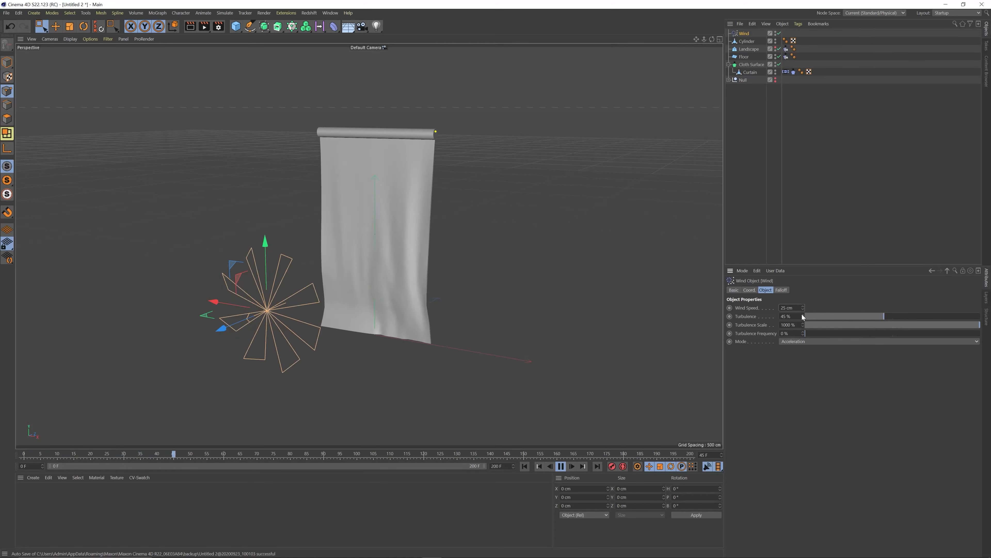
{"action": "left_click_drag", "start_coordinate": [792, 316], "coordinate": [722, 315]}
{"action": "type", "text": "76"}
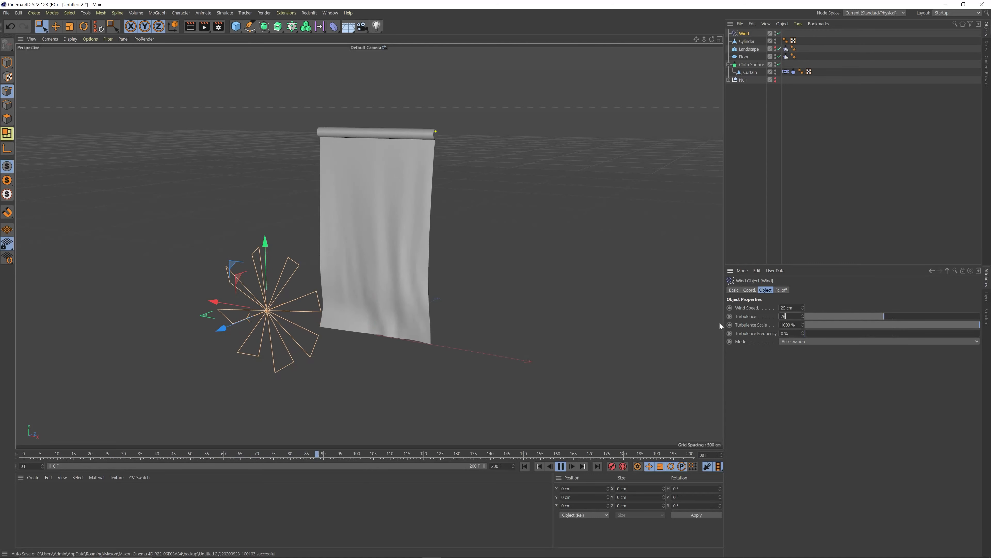
{"action": "key", "text": "Return"}
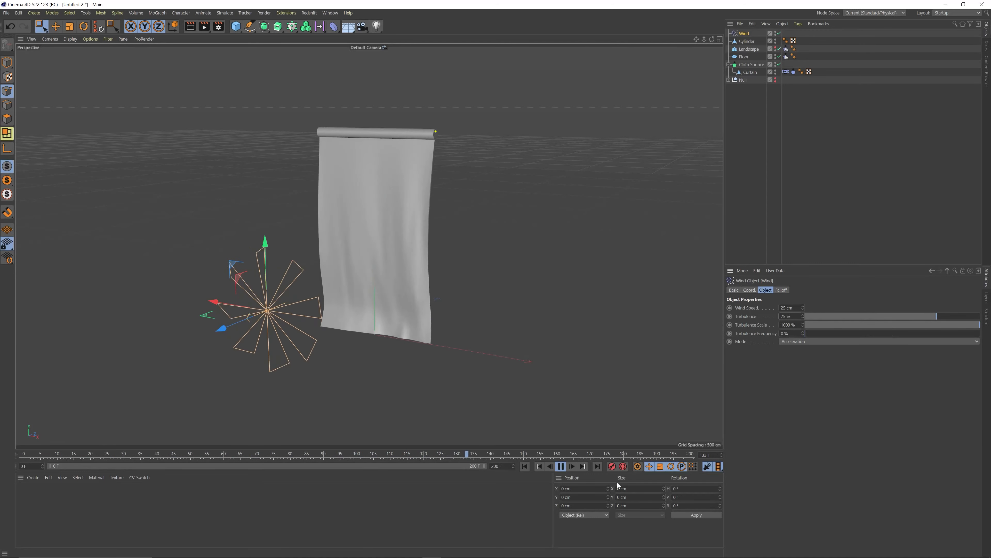
Set the Wind speed to 45 cm, replay the curtain simulation from the start, and return to frame 0
{"action": "left_click", "coordinate": [560, 466]}
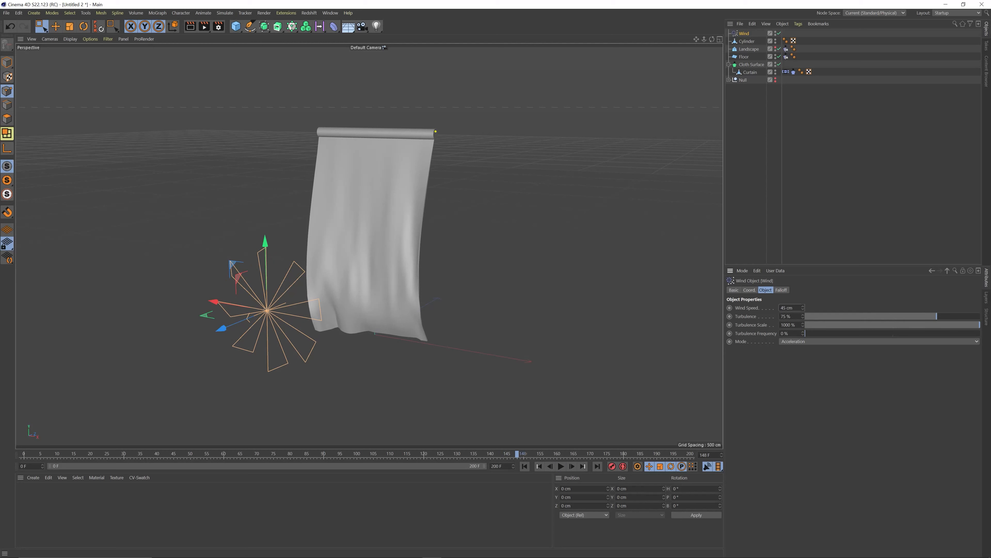
{"action": "left_click", "coordinate": [525, 466]}
{"action": "left_click", "coordinate": [561, 466]}
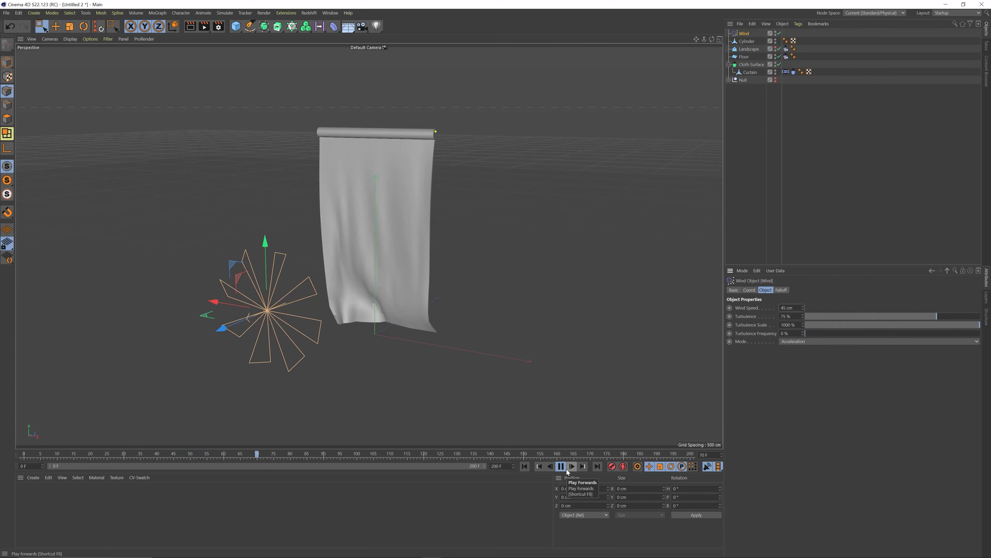
{"action": "left_click", "coordinate": [561, 466]}
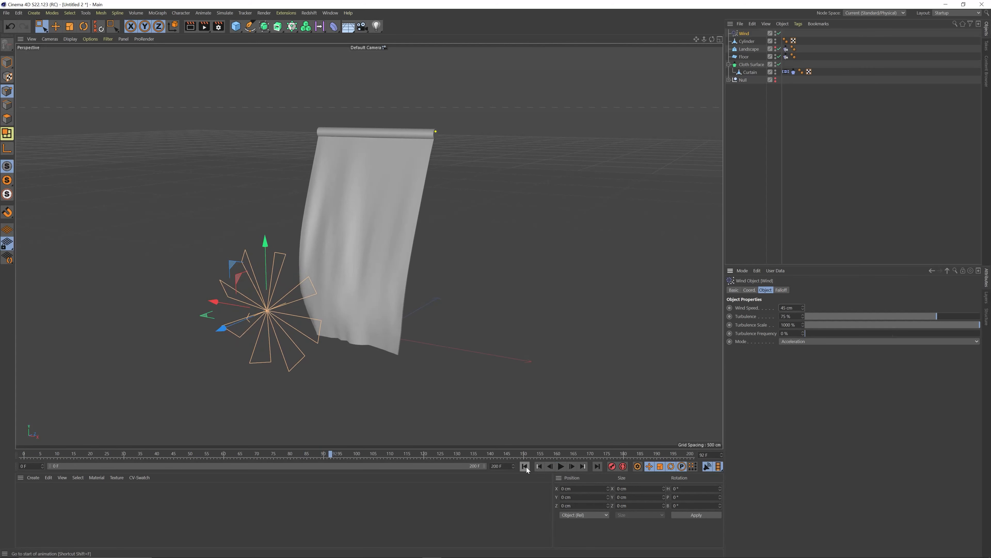
{"action": "left_click", "coordinate": [525, 466]}
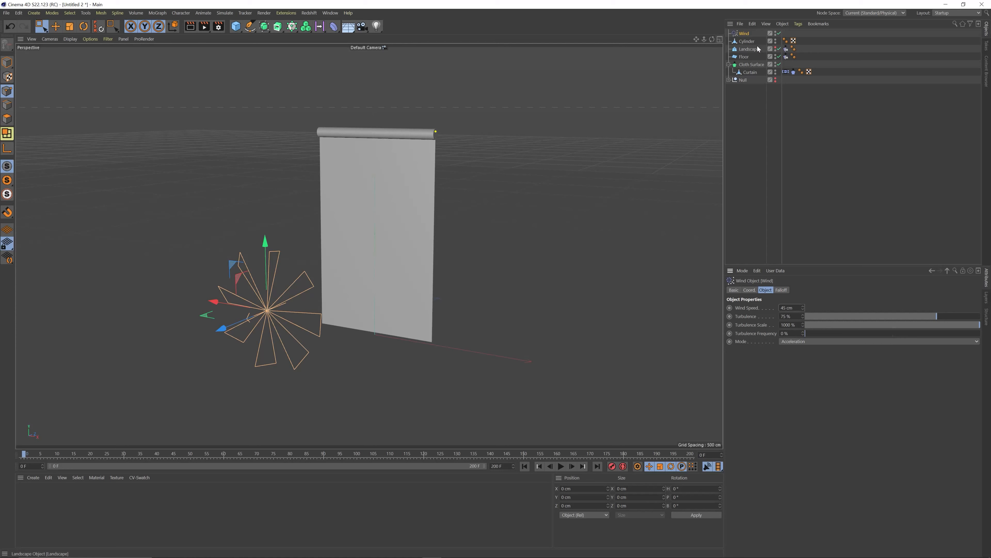
Clear the belted points from the Curtain's Cloth Belt tag and hide the Cylinder in the viewport
{"action": "left_click", "coordinate": [719, 40]}
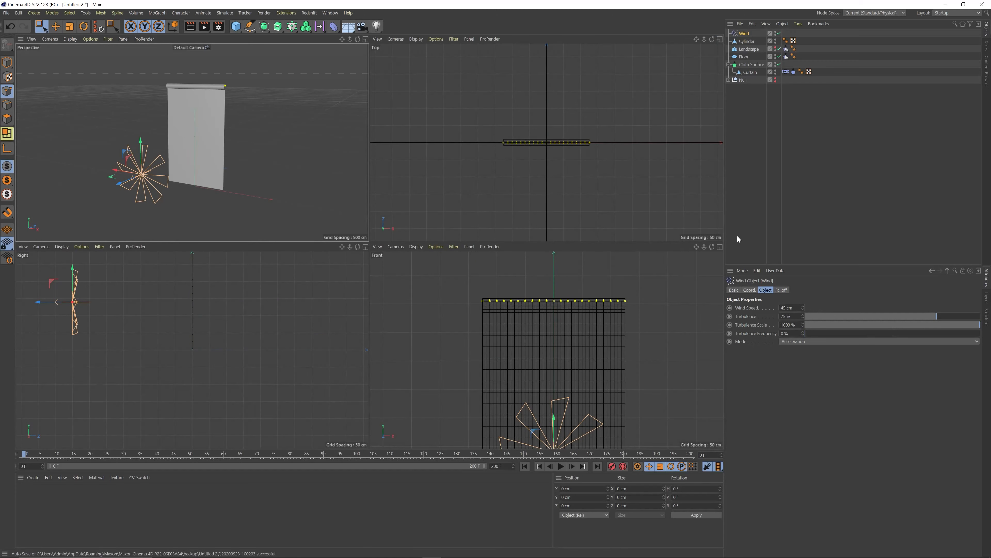
{"action": "left_click", "coordinate": [720, 247]}
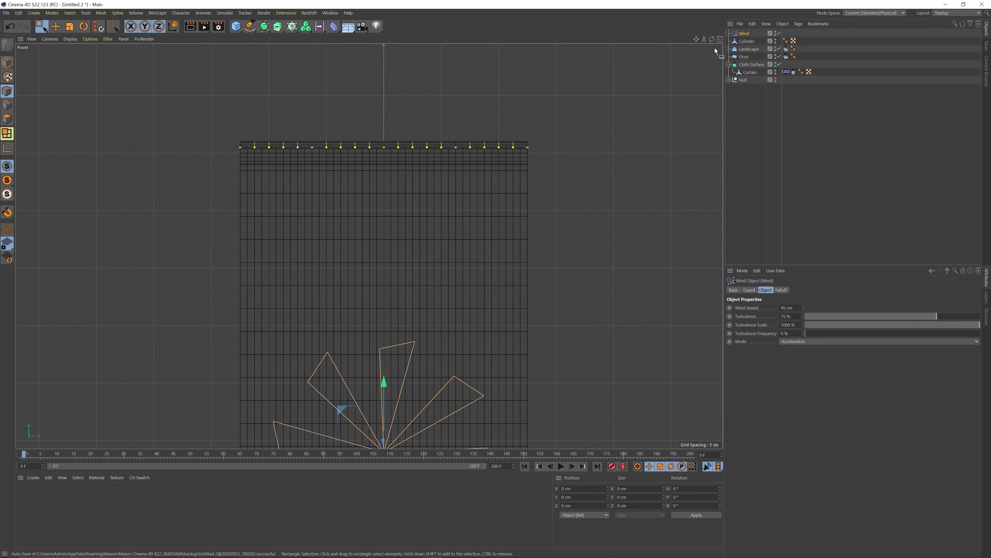
{"action": "left_click", "coordinate": [720, 39]}
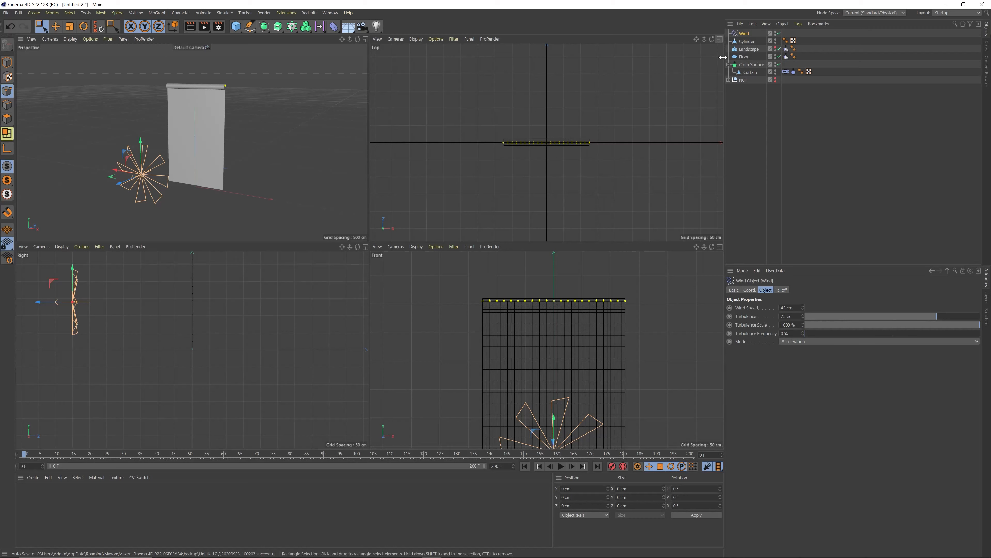
{"action": "left_click", "coordinate": [785, 72]}
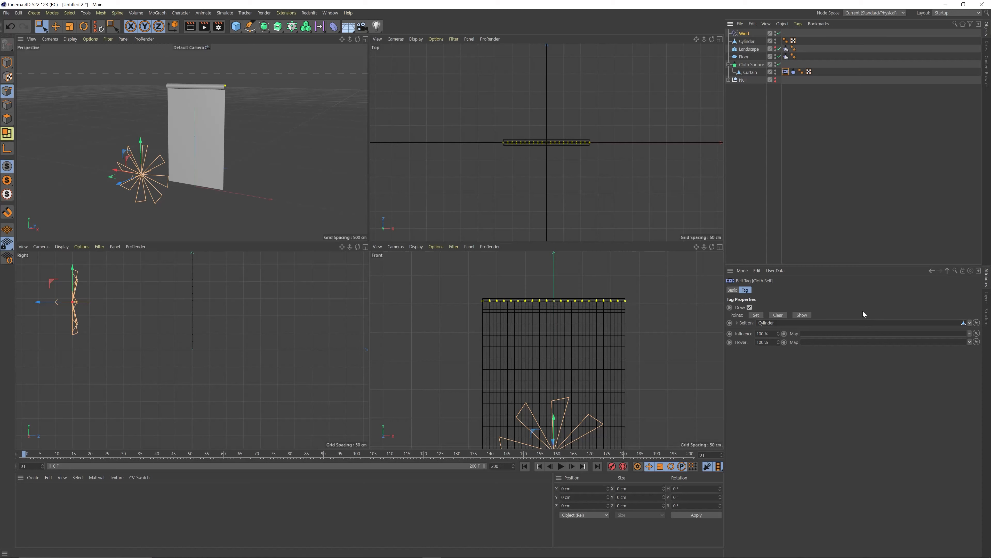
{"action": "left_click", "coordinate": [777, 315]}
{"action": "left_click", "coordinate": [752, 72]}
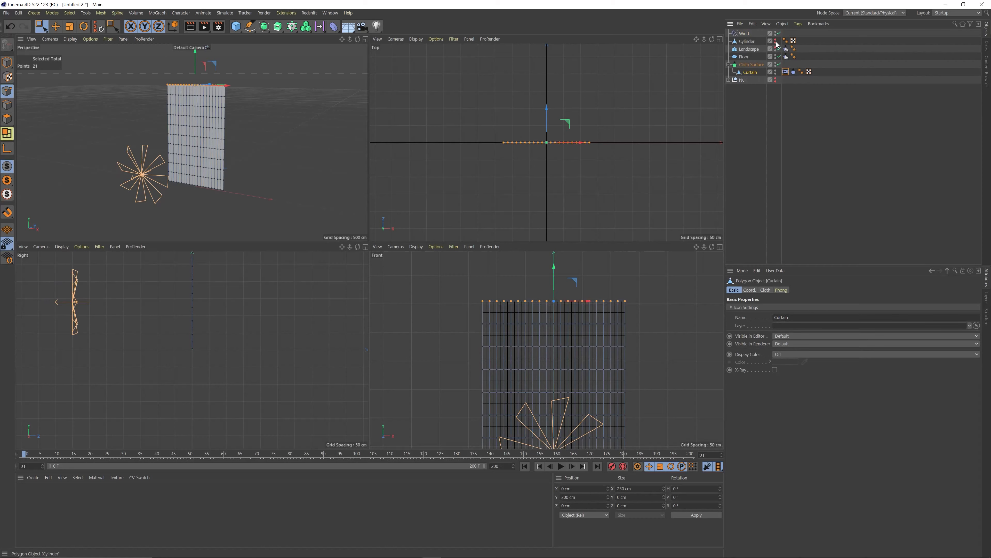
{"action": "left_click", "coordinate": [767, 144]}
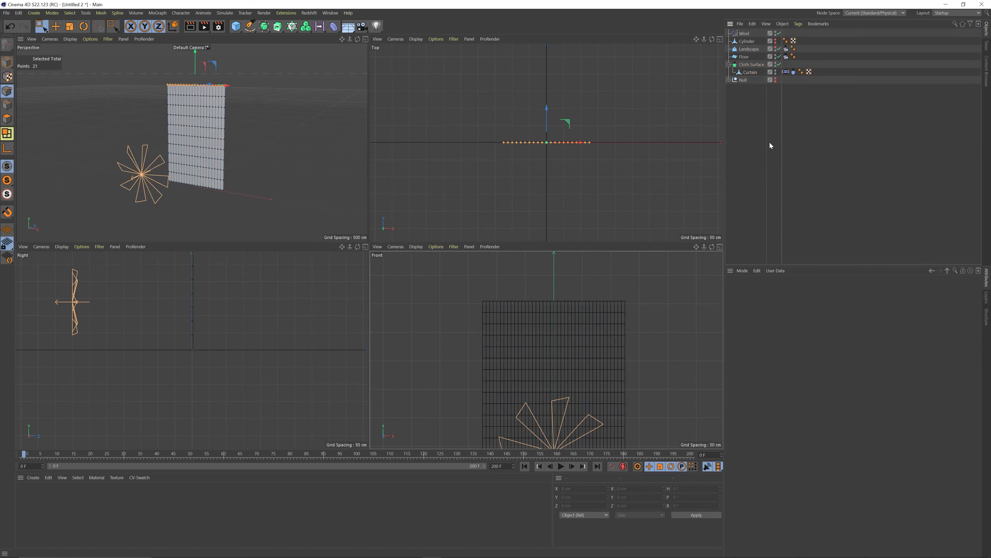
Move the Curtain out of the Cloth Surface and show its points in the maximized Top view
{"action": "left_click", "coordinate": [720, 39]}
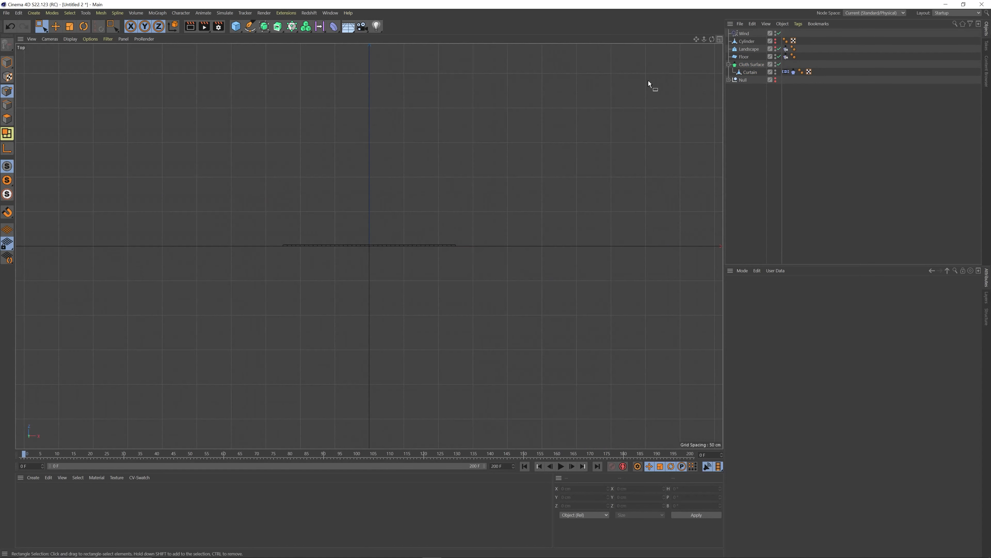
{"action": "left_click", "coordinate": [747, 73]}
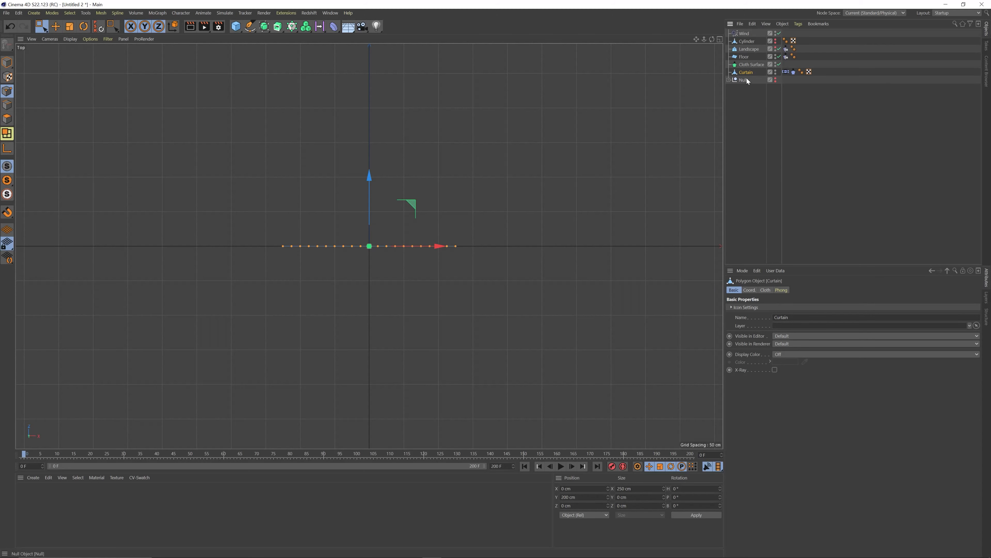
{"action": "left_click_drag", "start_coordinate": [746, 72], "coordinate": [751, 64]}
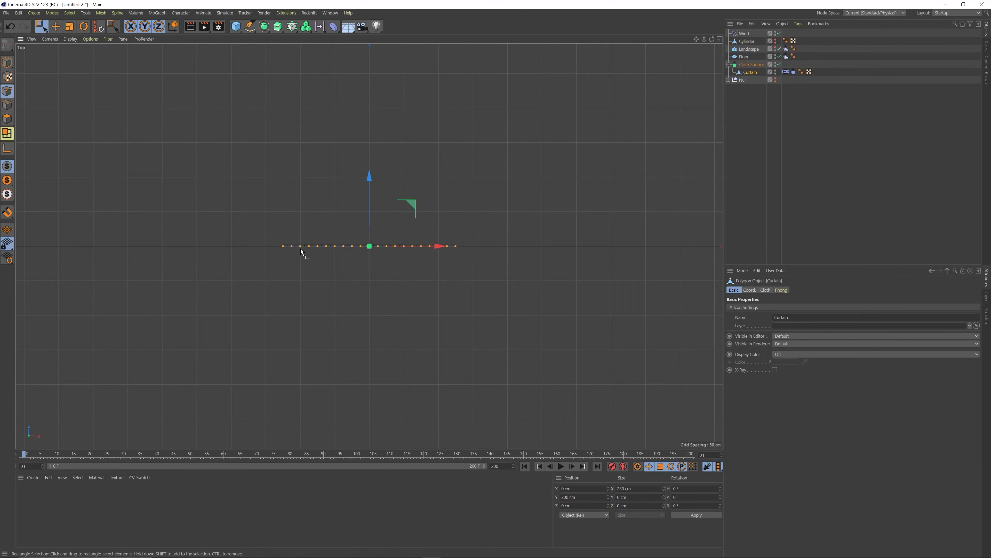
{"action": "scroll", "coordinate": [299, 249], "scroll_direction": "up", "scroll_amount": 5}
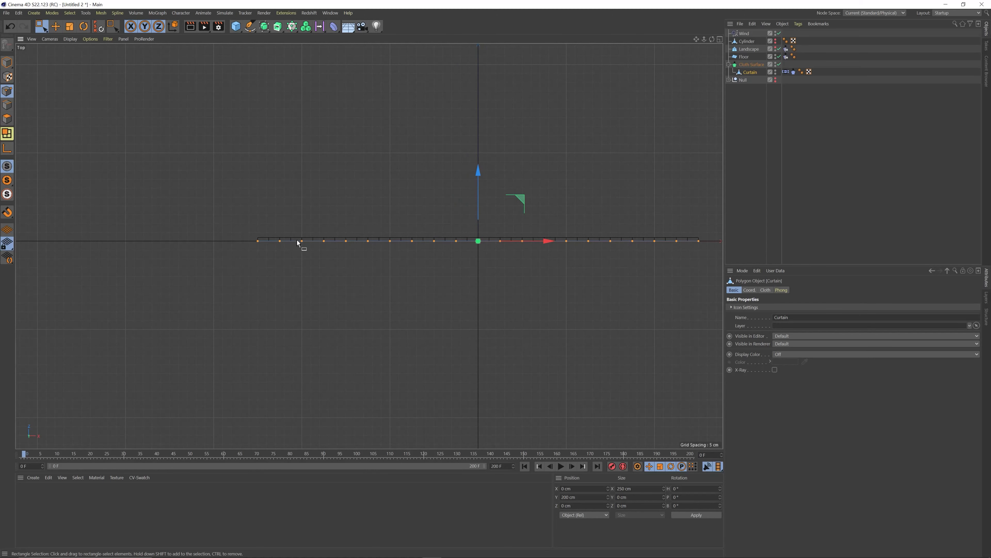
{"action": "left_click", "coordinate": [750, 74]}
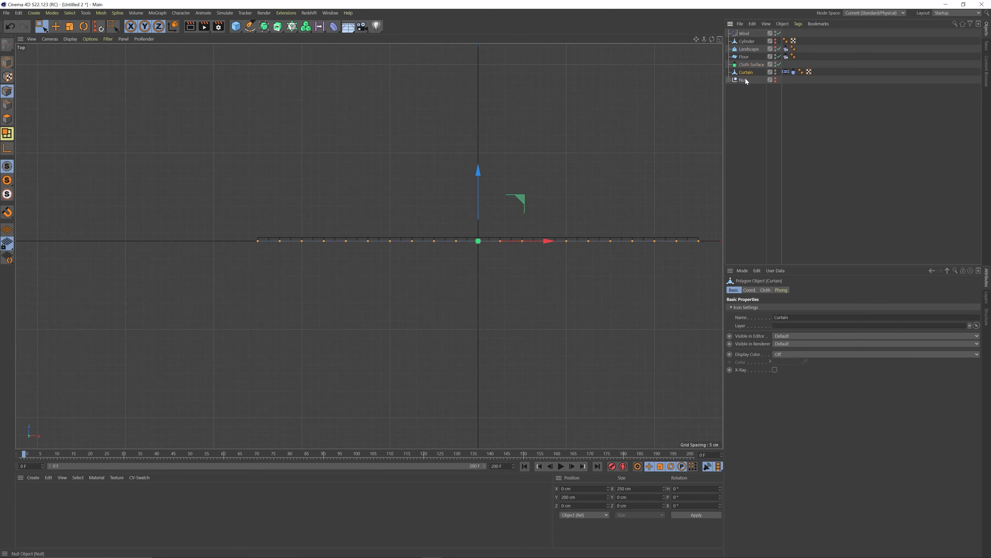
{"action": "scroll", "coordinate": [593, 271], "scroll_direction": "down", "scroll_amount": 2}
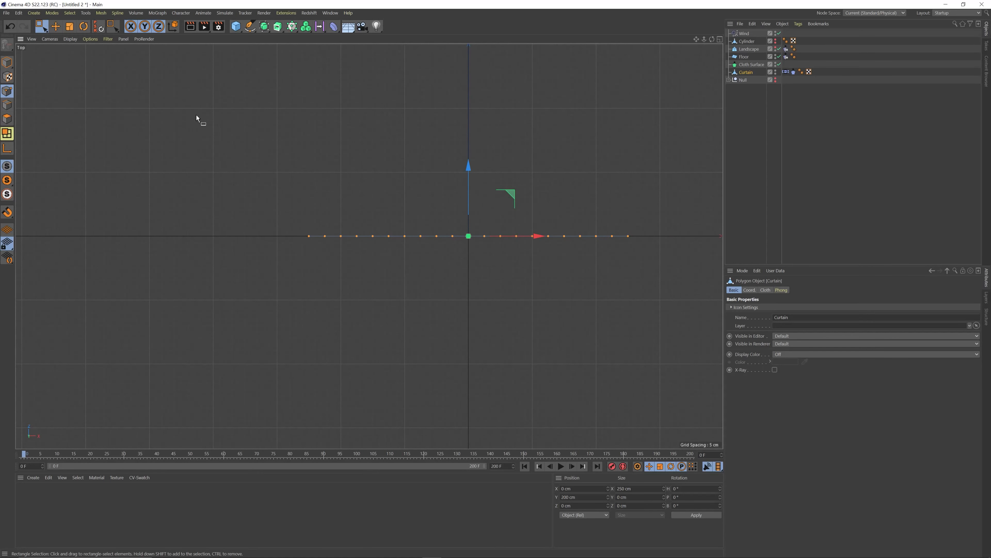
Hide the object axis in the Top view and select every other column of the Curtain's points
{"action": "left_click", "coordinate": [107, 40]}
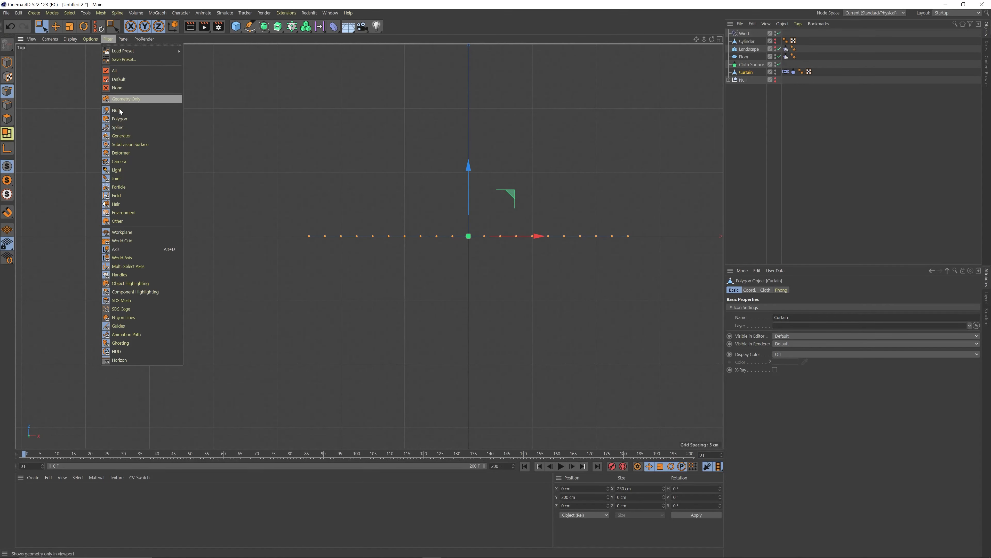
{"action": "left_click", "coordinate": [123, 252]}
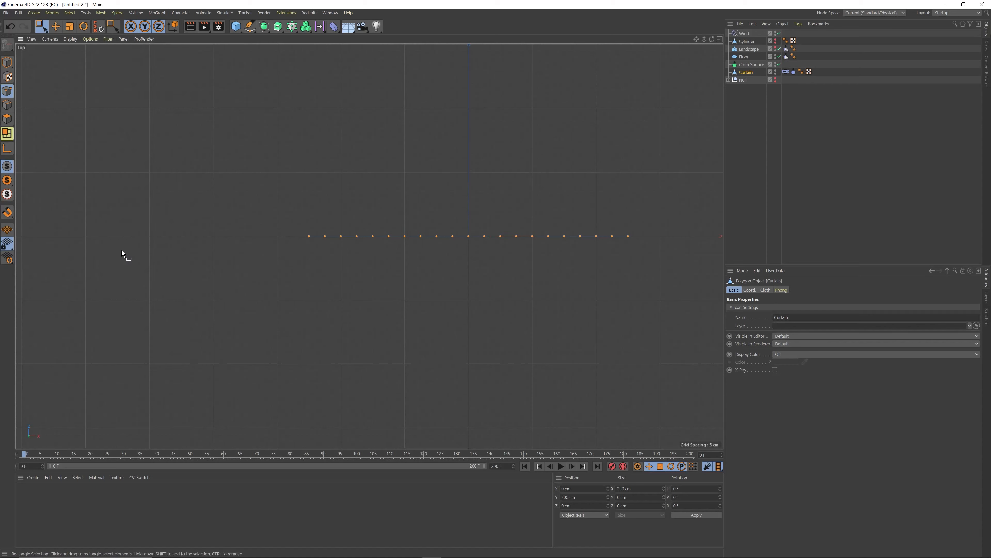
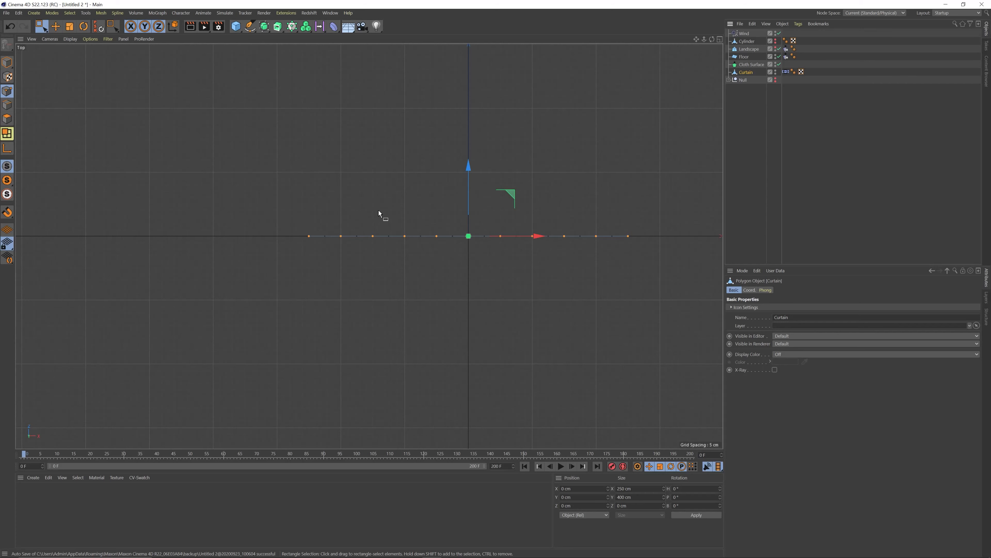
{"action": "left_click_drag", "start_coordinate": [296, 224], "coordinate": [315, 247]}
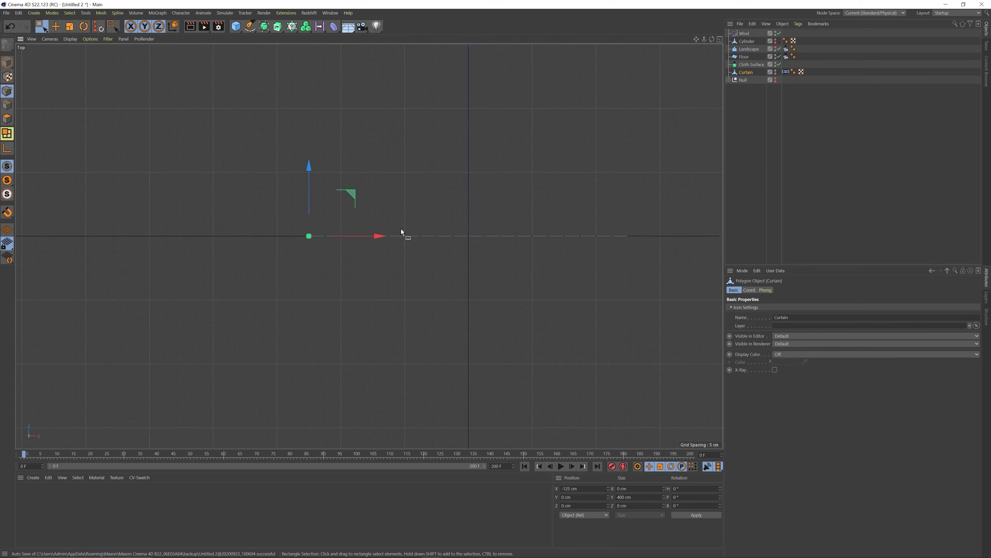
{"action": "left_click", "coordinate": [108, 39]}
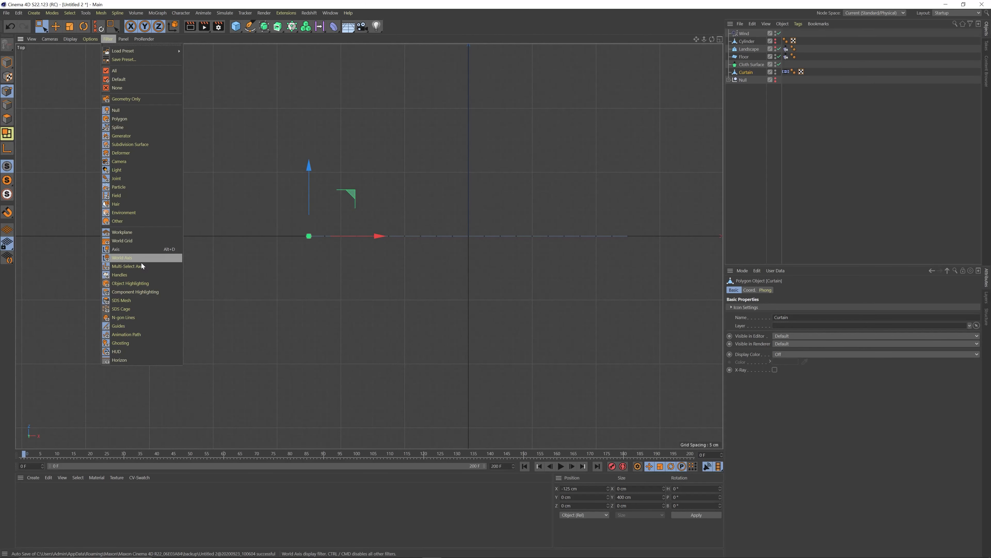
{"action": "left_click", "coordinate": [131, 249]}
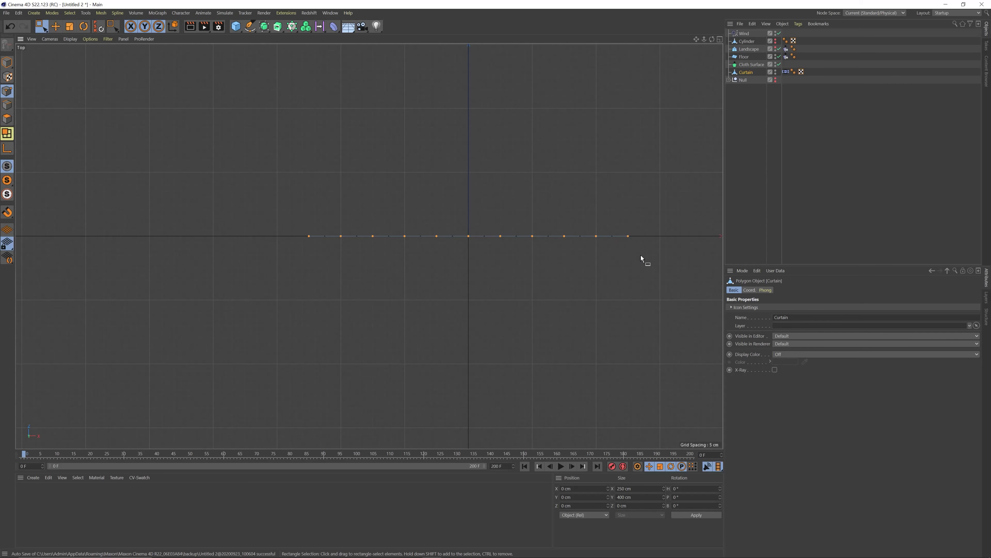
Show the axis again and move the selected point columns 20 cm along Z to pleat the Curtain, checking it in Perspective view
{"action": "left_click", "coordinate": [107, 38]}
{"action": "left_click", "coordinate": [115, 249]}
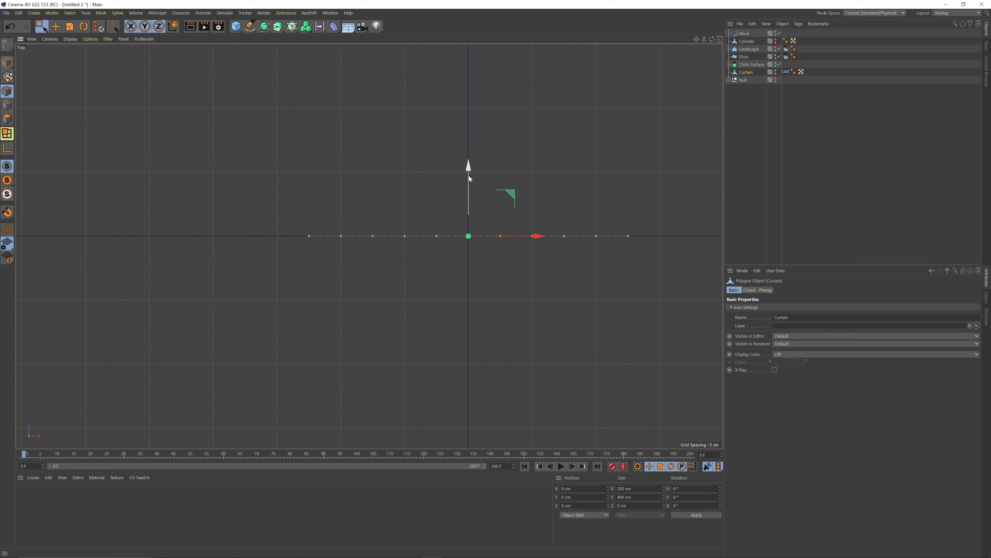
{"action": "left_click_drag", "start_coordinate": [469, 176], "coordinate": [474, 150]}
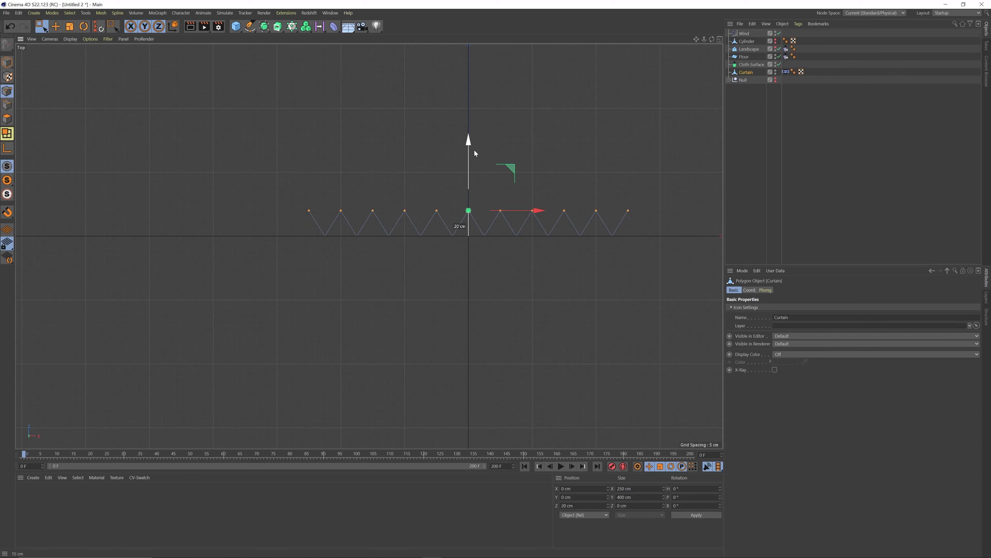
{"action": "left_click", "coordinate": [721, 39]}
{"action": "left_click", "coordinate": [367, 40]}
{"action": "mouse_move", "coordinate": [395, 192]}
{"action": "left_mouse_down", "text": "alt"}
{"action": "mouse_move", "coordinate": [411, 211]}
{"action": "mouse_move", "coordinate": [383, 198]}
{"action": "mouse_move", "coordinate": [398, 200]}
{"action": "left_mouse_up", "text": "alt"}
{"action": "left_click", "coordinate": [745, 127]}
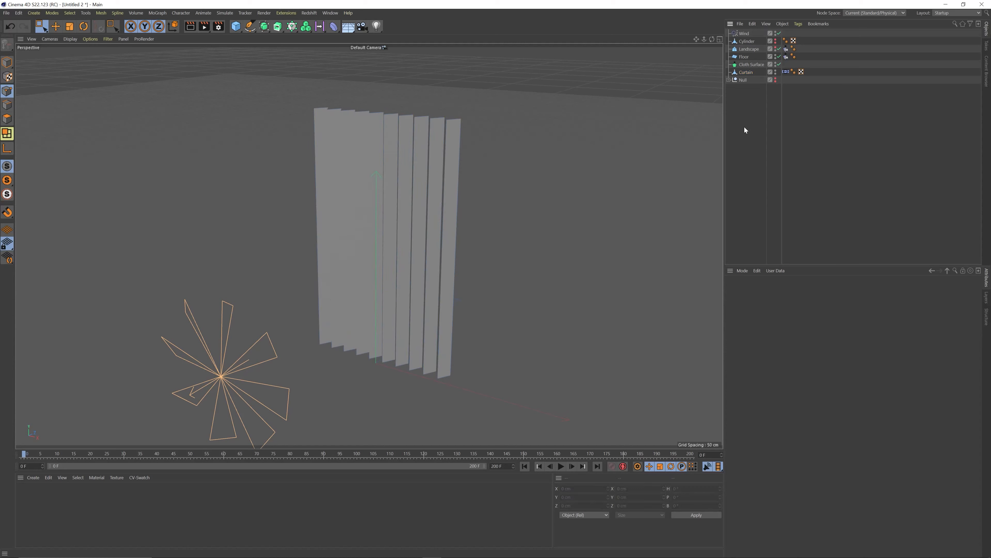
Add a Cloth tag to the pleated Curtain, with gravity set to -25 and Self Collision enabled
{"action": "left_click", "coordinate": [747, 73]}
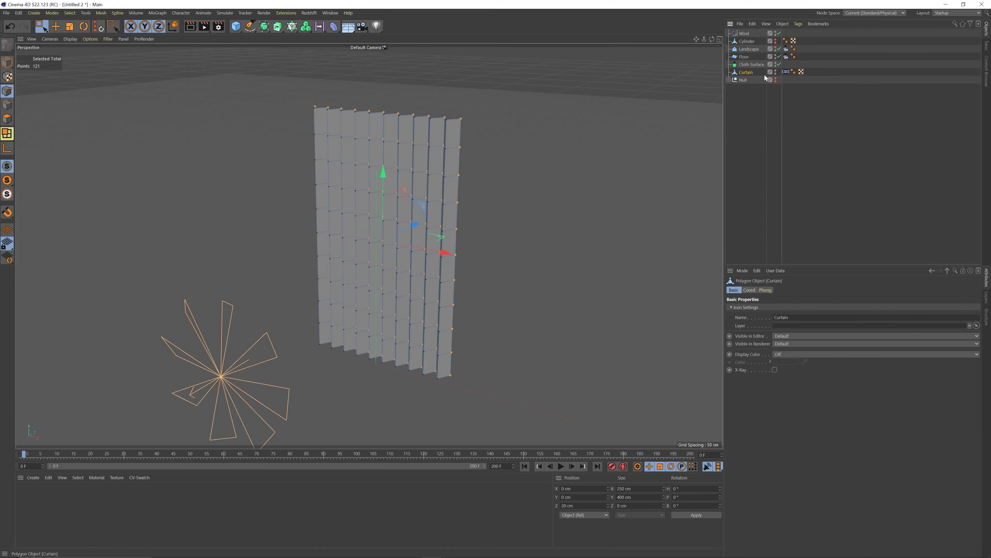
{"action": "key", "text": "shift+c"}
{"action": "type", "text": "cloth"}
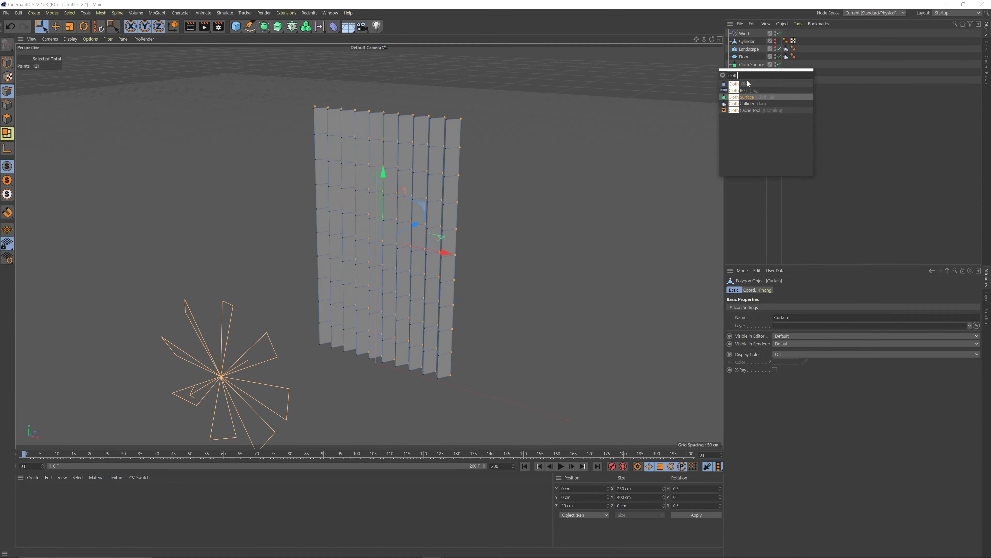
{"action": "left_click", "coordinate": [747, 83]}
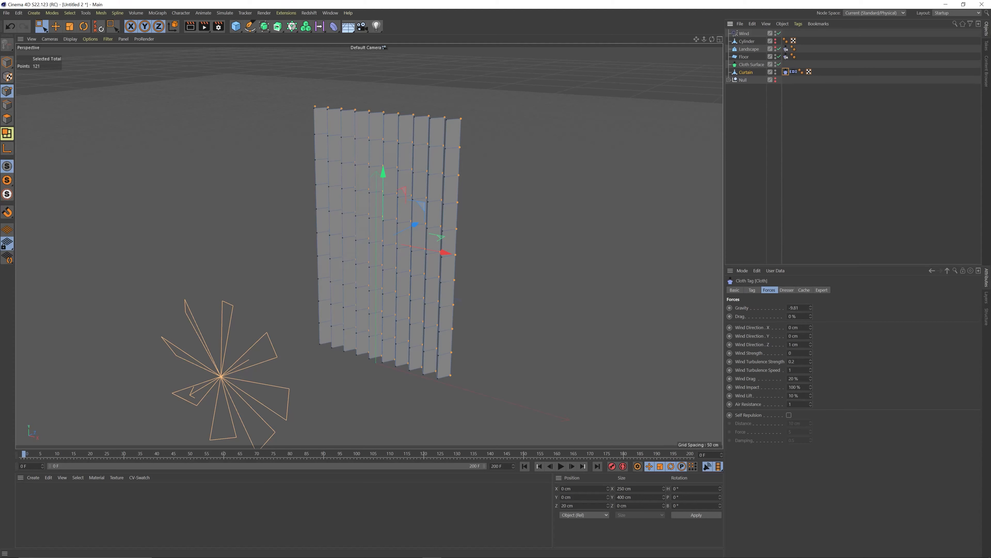
{"action": "type", "text": "-25"}
{"action": "left_click", "coordinate": [803, 290]}
{"action": "left_click", "coordinate": [822, 290]}
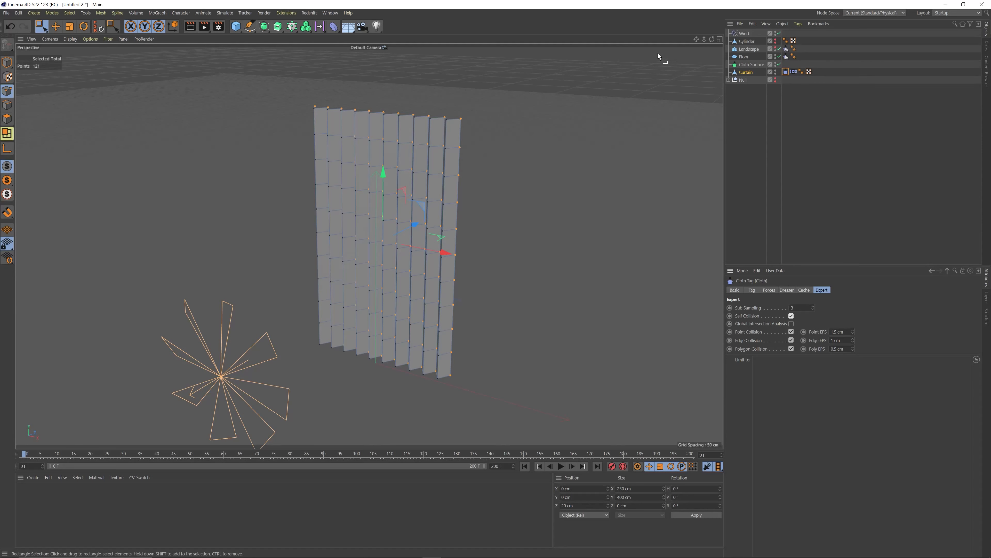
{"action": "left_click", "coordinate": [720, 39]}
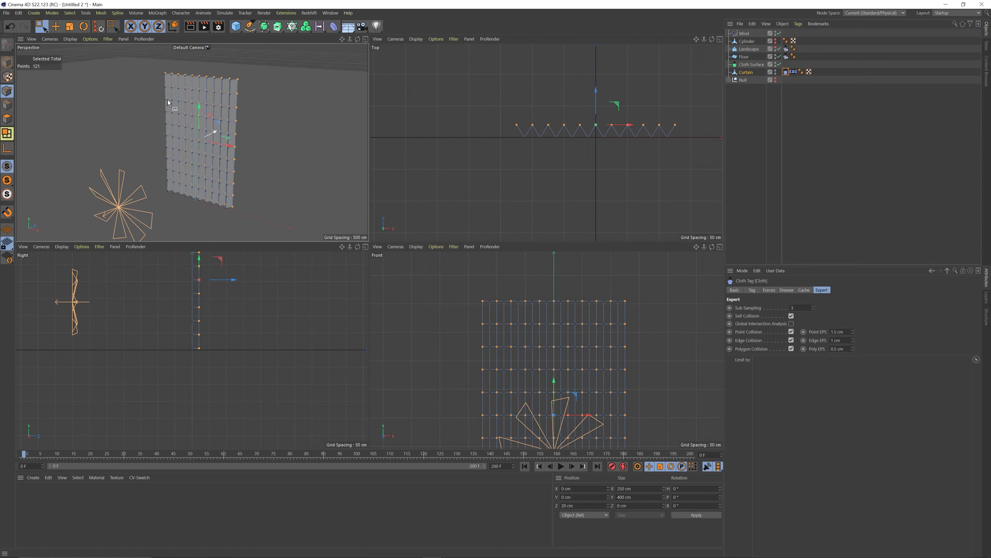
Select the Curtain's top row of points in the Front view and set them as the Belt tag's points on the Cylinder
{"action": "left_click", "coordinate": [719, 246]}
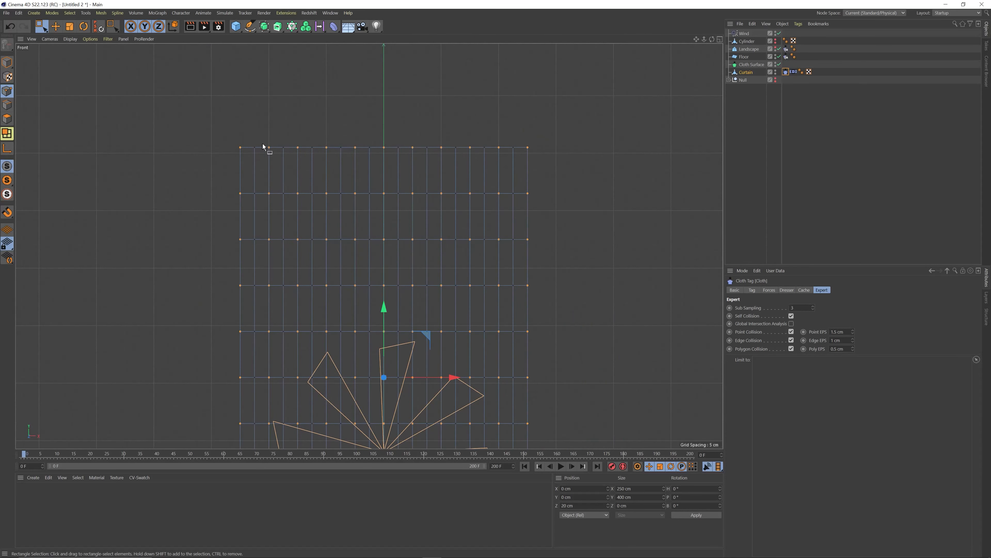
{"action": "left_click_drag", "start_coordinate": [211, 122], "coordinate": [568, 164]}
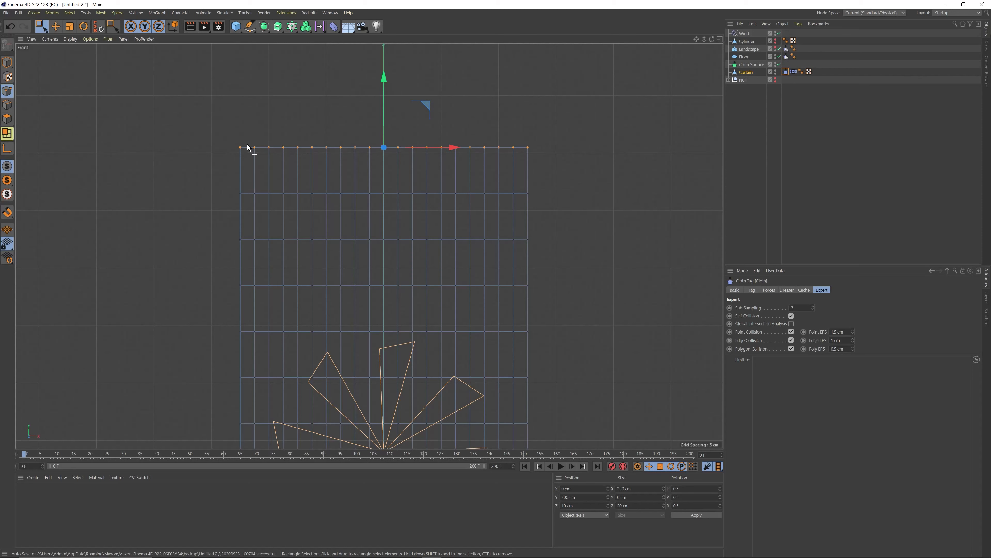
{"action": "left_click", "coordinate": [720, 39]}
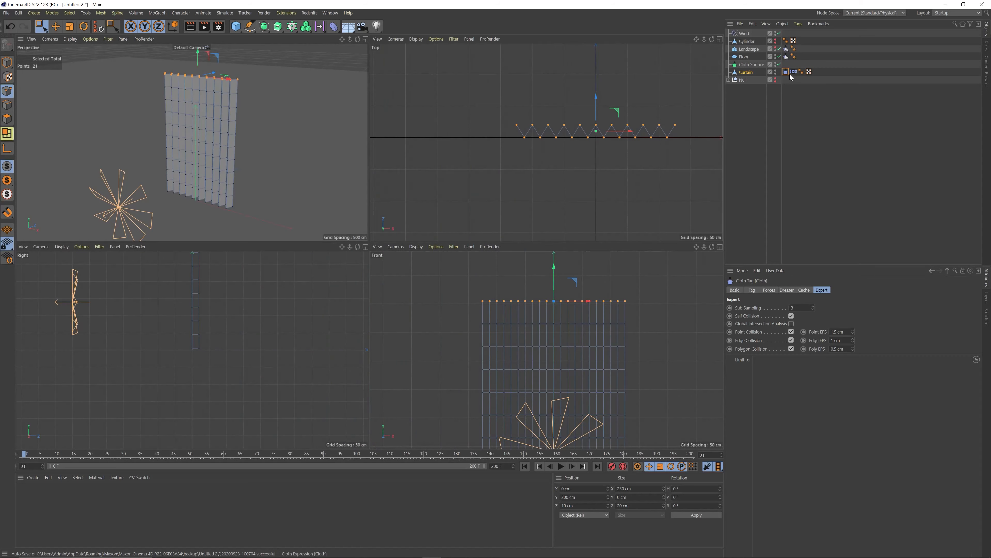
{"action": "left_click", "coordinate": [794, 72]}
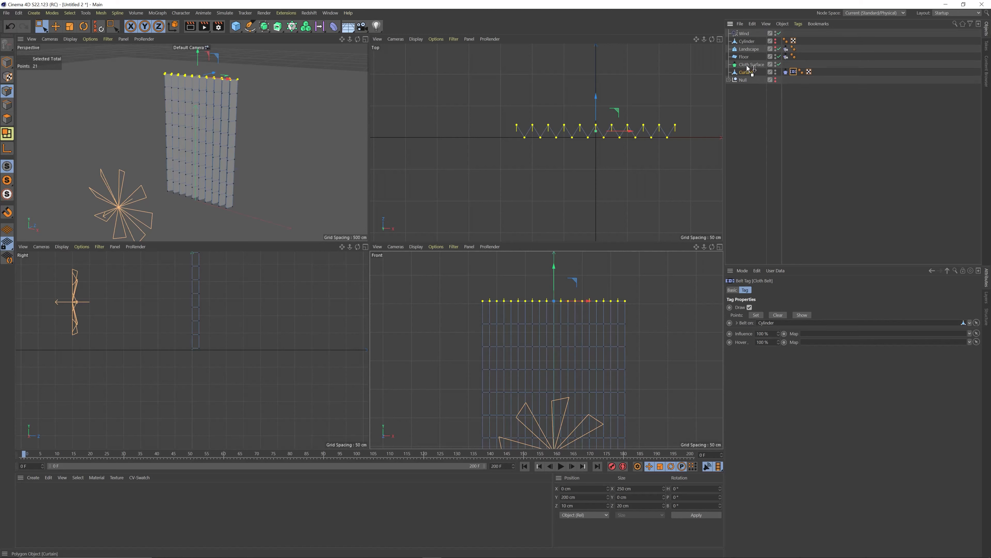
Put the Curtain back inside the Cloth Surface and play the simulation in the maximized Perspective view
{"action": "left_click_drag", "start_coordinate": [747, 68], "coordinate": [747, 68]}
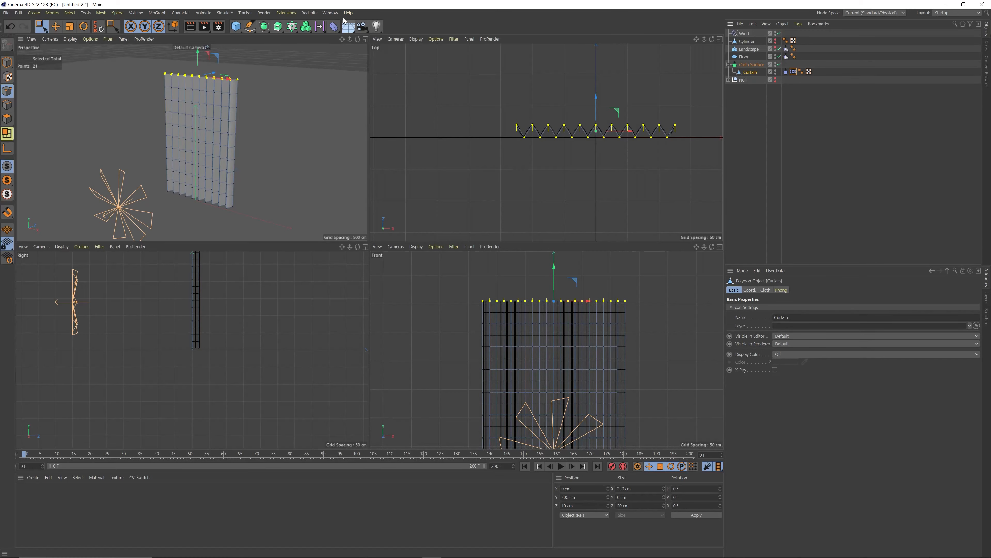
{"action": "left_click", "coordinate": [366, 39]}
{"action": "left_click_drag", "start_coordinate": [428, 229], "coordinate": [298, 234], "text": "alt"}
{"action": "right_click_drag", "start_coordinate": [432, 178], "coordinate": [474, 237], "text": "alt"}
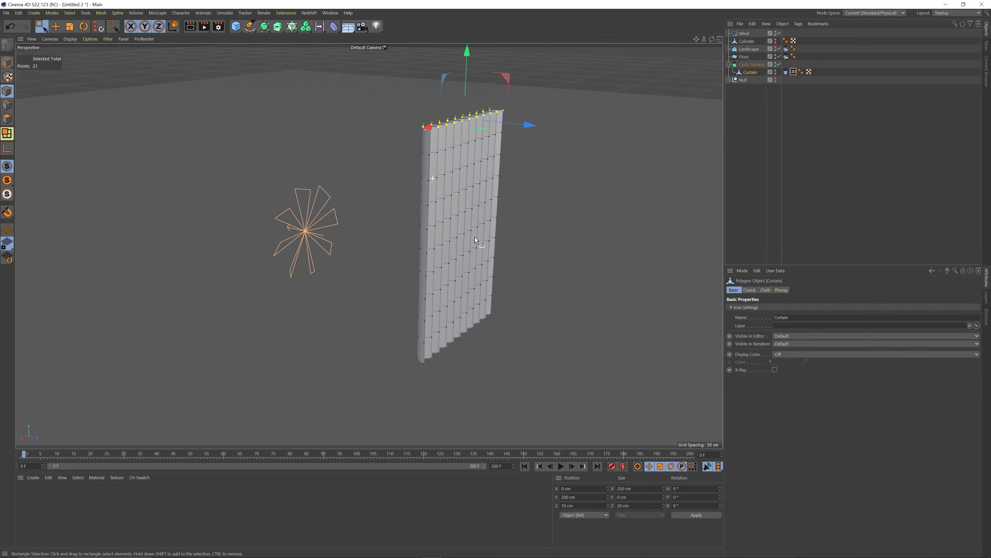
{"action": "mouse_move", "coordinate": [475, 239]}
{"action": "left_mouse_down", "text": "alt"}
{"action": "mouse_move", "coordinate": [567, 250]}
{"action": "mouse_move", "coordinate": [480, 252]}
{"action": "left_mouse_up", "text": "alt"}
{"action": "middle_click_drag", "start_coordinate": [479, 248], "coordinate": [480, 236], "text": "alt"}
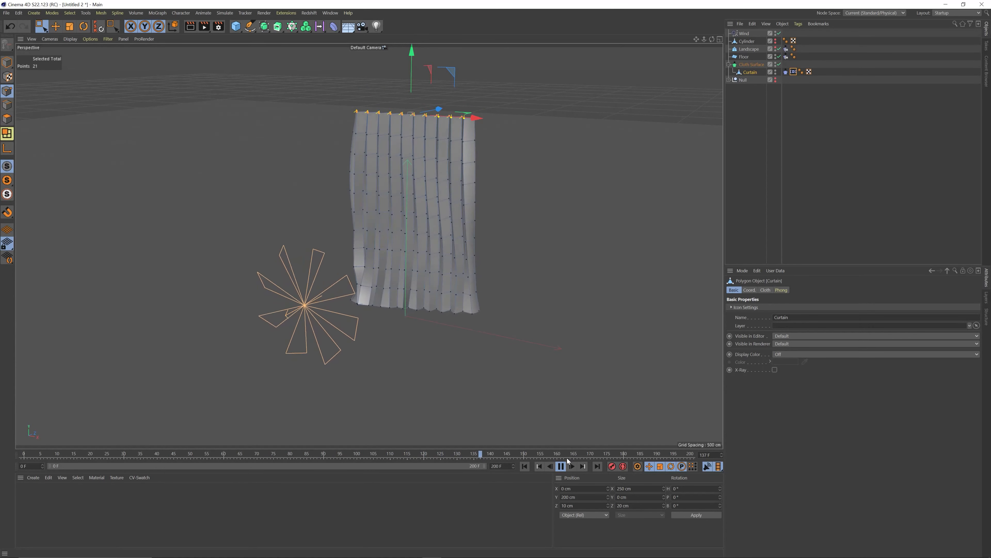
{"action": "left_click", "coordinate": [561, 466]}
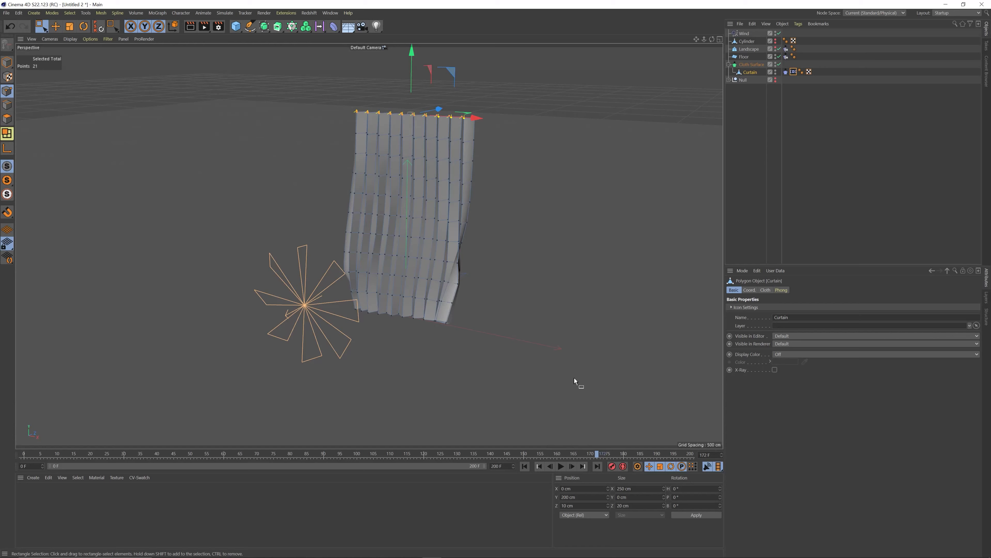
Move the Cylinder along X to about 142 cm during playback to test the belted Curtain, and reset its X position to 0 cm
{"action": "left_click", "coordinate": [747, 41]}
{"action": "left_click", "coordinate": [750, 289]}
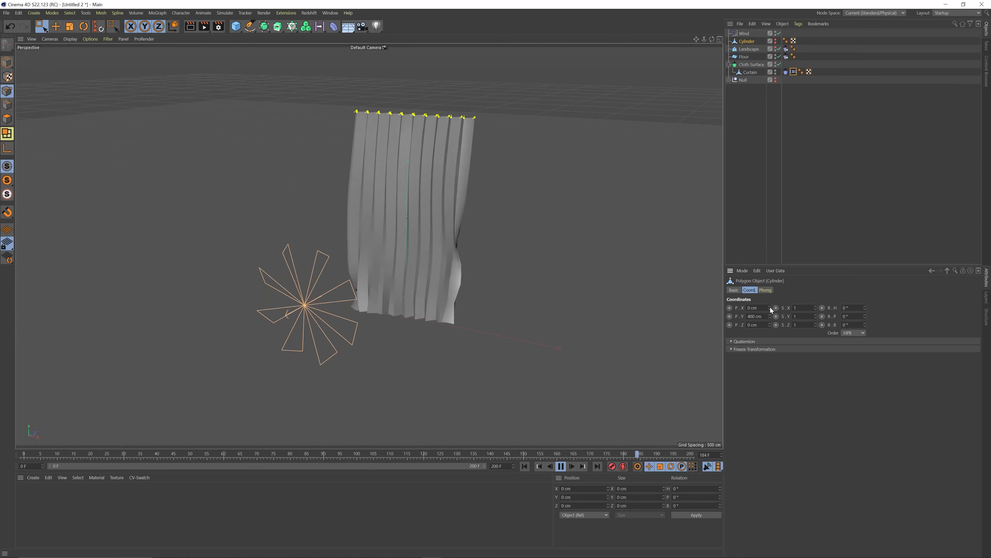
{"action": "left_click_drag", "start_coordinate": [769, 309], "coordinate": [771, 288]}
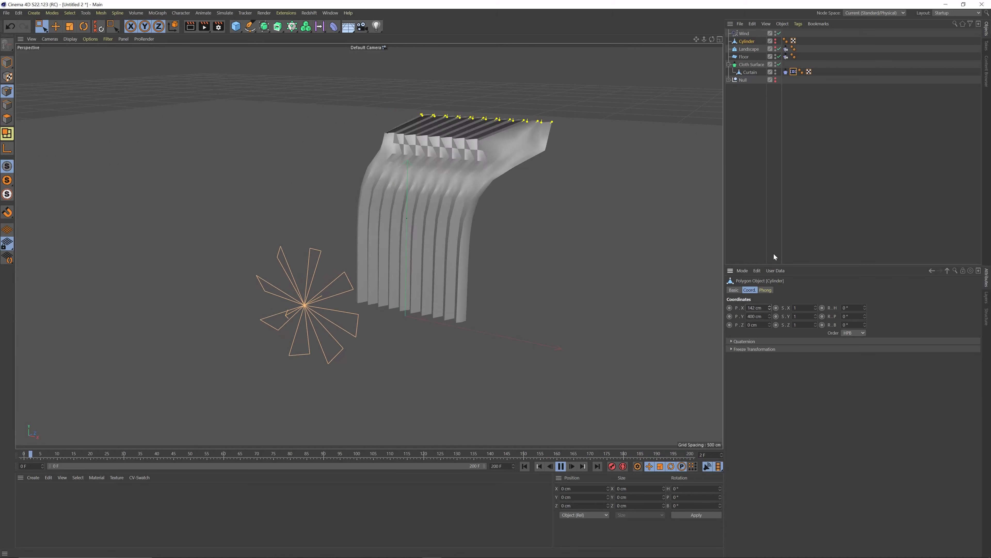
{"action": "left_click_drag", "start_coordinate": [763, 308], "coordinate": [705, 303]}
{"action": "type", "text": "0"}
{"action": "key", "text": "Return"}
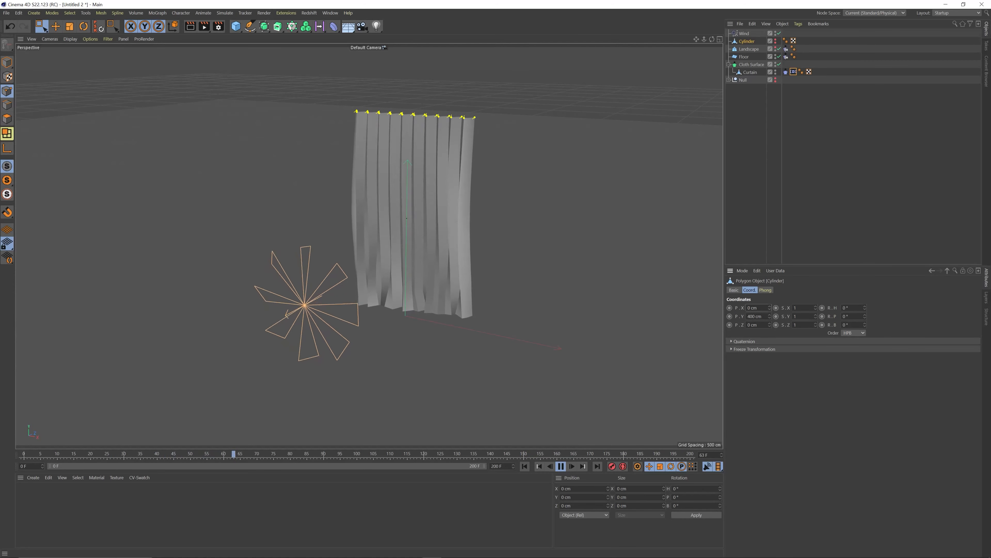
Show the Cylinder above the moving Curtain, review the Cloth and Belt tag settings, and stop the playback
{"action": "left_click", "coordinate": [786, 72]}
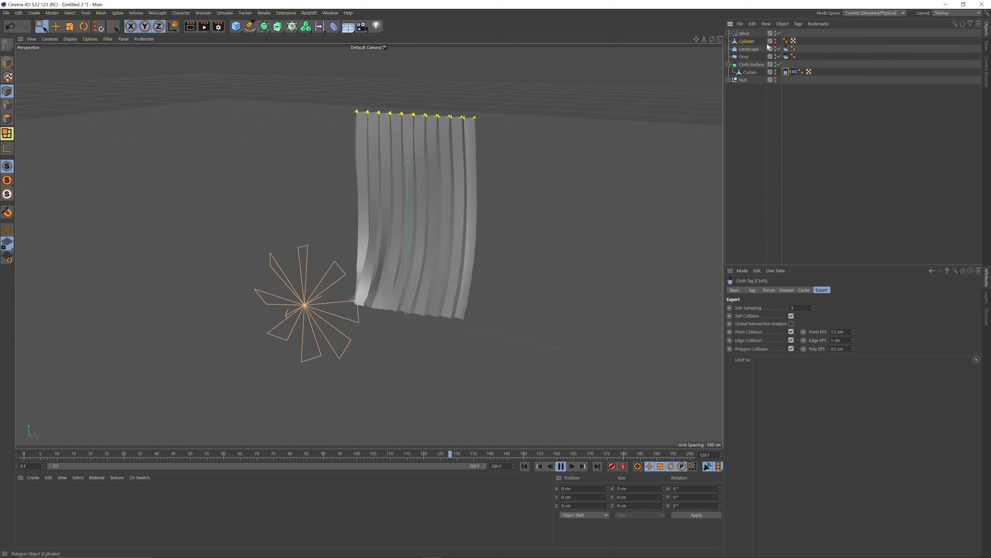
{"action": "left_click", "coordinate": [775, 40]}
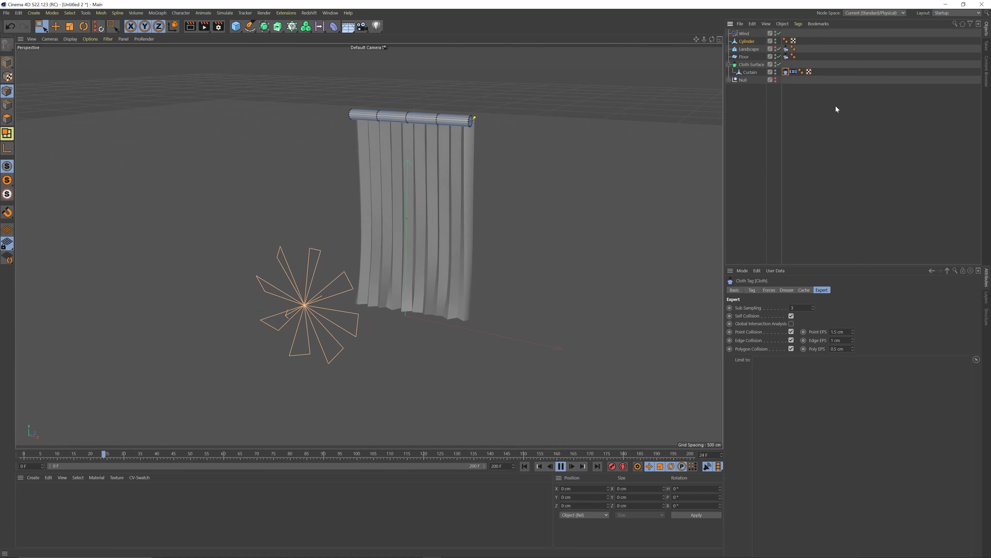
{"action": "left_click", "coordinate": [794, 72]}
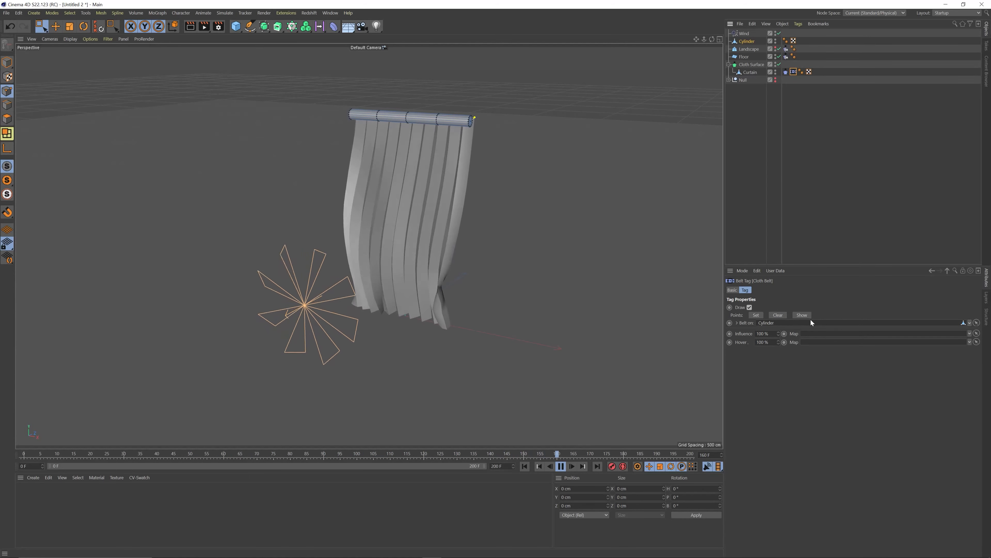
{"action": "left_click", "coordinate": [719, 40]}
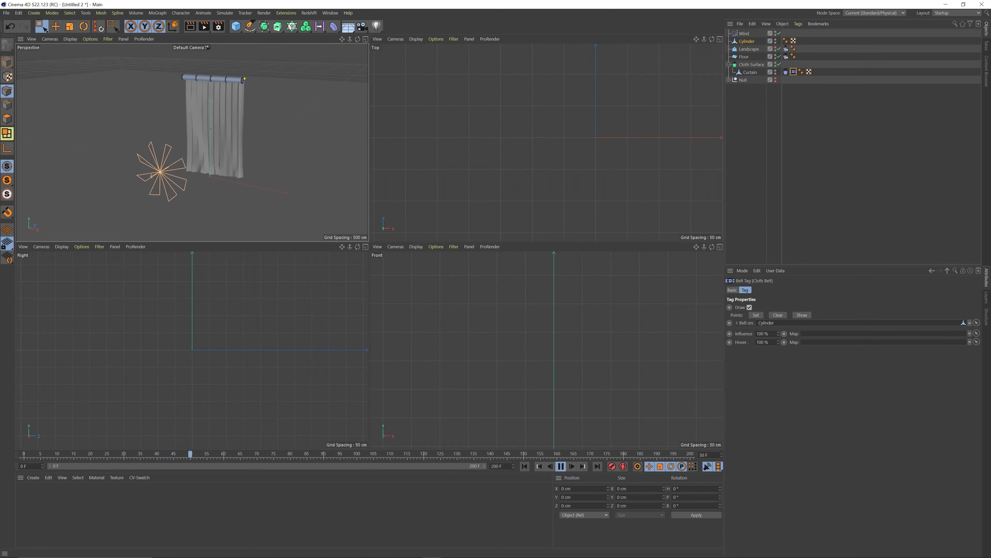
{"action": "left_click", "coordinate": [561, 466]}
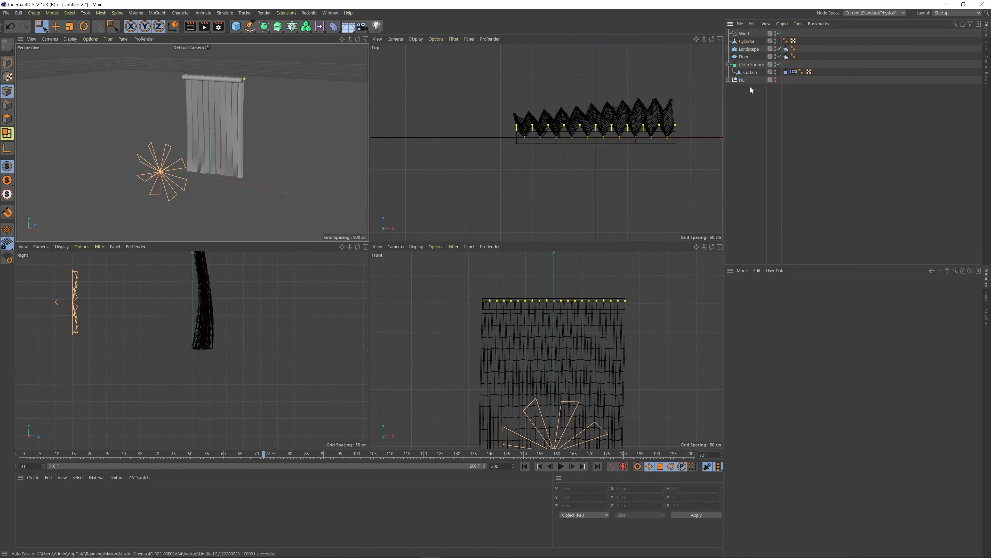
Take the Curtain out of the Cloth Surface, rewind to frame 0, and select its left edge column of points in the Front view
{"action": "left_click", "coordinate": [750, 71]}
{"action": "left_click", "coordinate": [718, 246]}
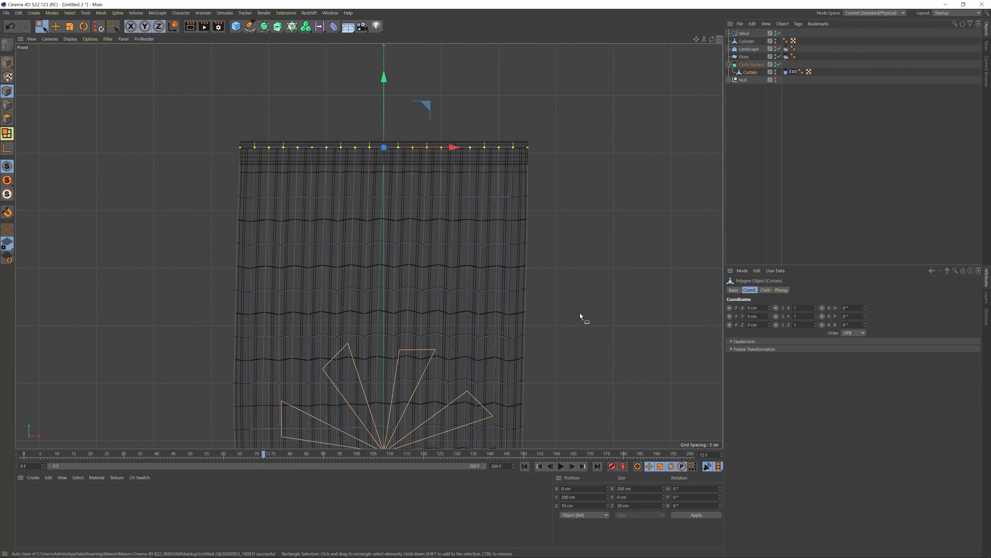
{"action": "scroll", "coordinate": [456, 300], "scroll_direction": "down", "scroll_amount": 3}
{"action": "middle_click_drag", "start_coordinate": [456, 300], "coordinate": [488, 247], "text": "alt"}
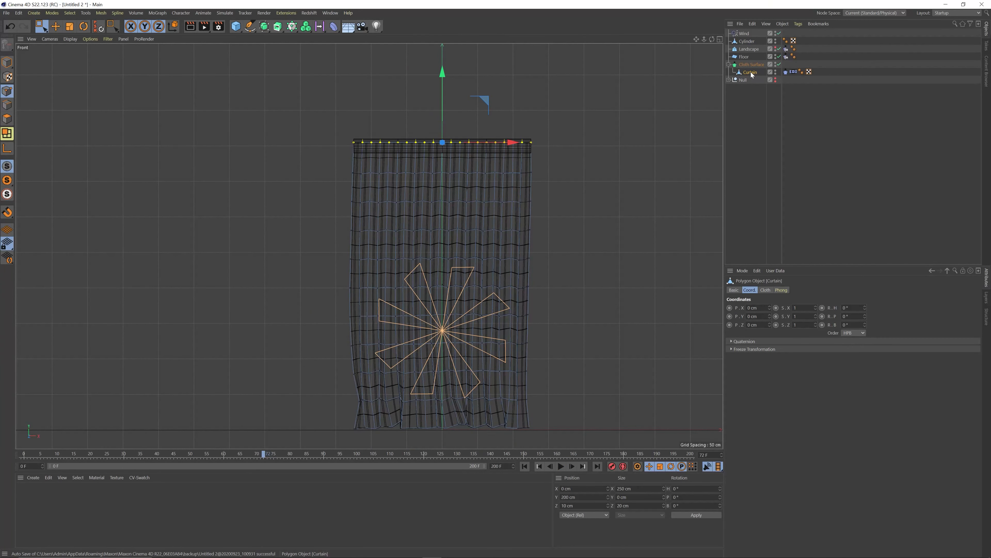
{"action": "left_click_drag", "start_coordinate": [748, 76], "coordinate": [747, 77]}
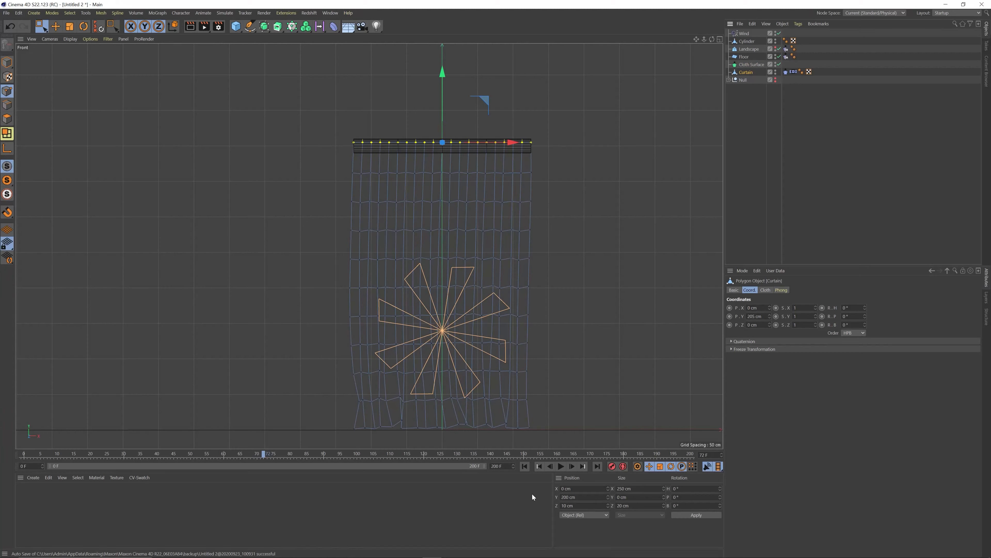
{"action": "left_click", "coordinate": [525, 466]}
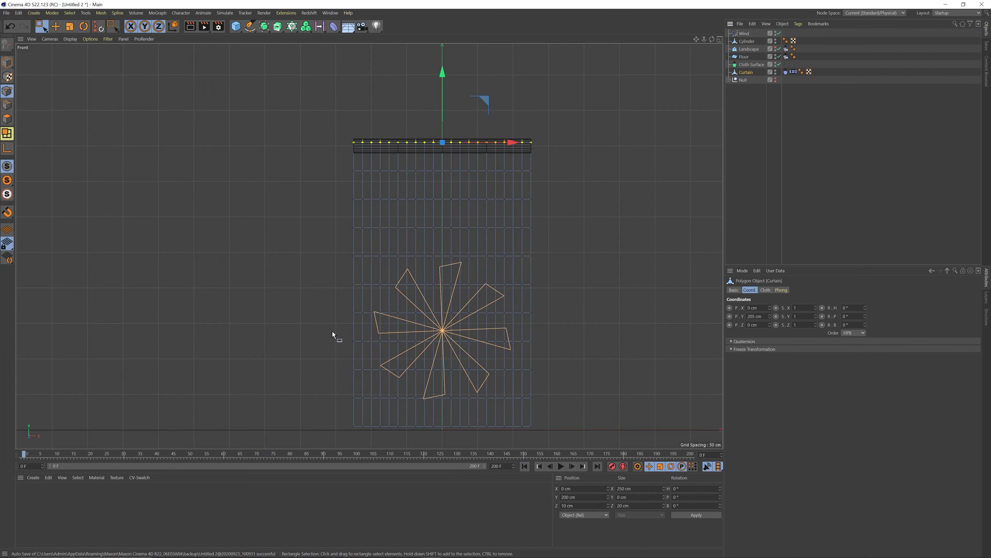
{"action": "left_click_drag", "start_coordinate": [342, 118], "coordinate": [356, 443]}
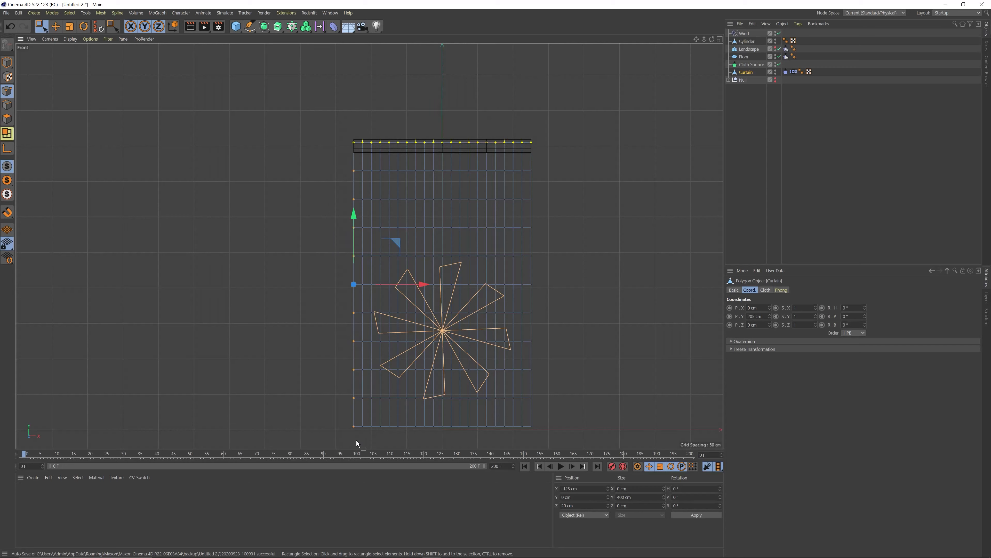
{"action": "left_click", "coordinate": [794, 72]}
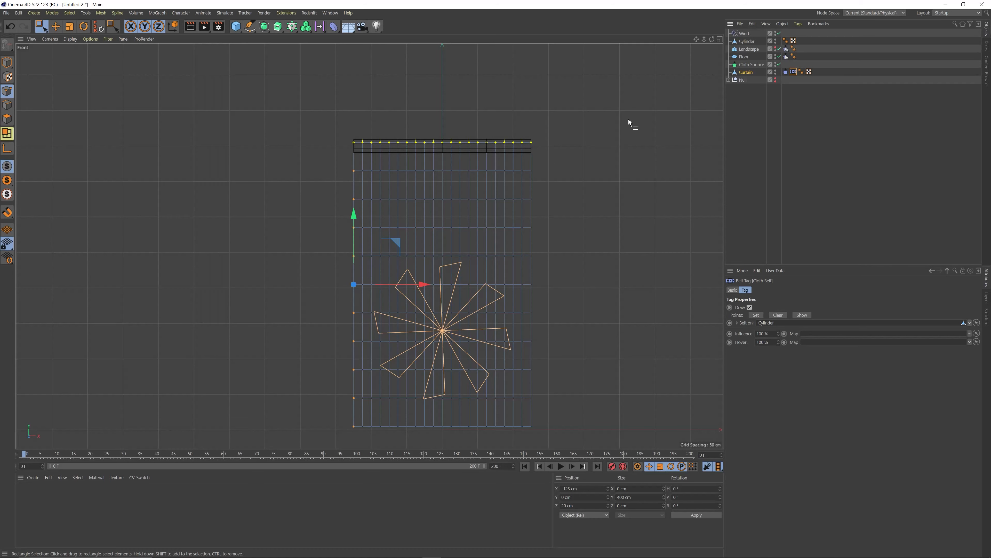
Hide the Cylinder in the Perspective view and place the Curtain back inside the Cloth Surface
{"action": "left_click", "coordinate": [720, 39]}
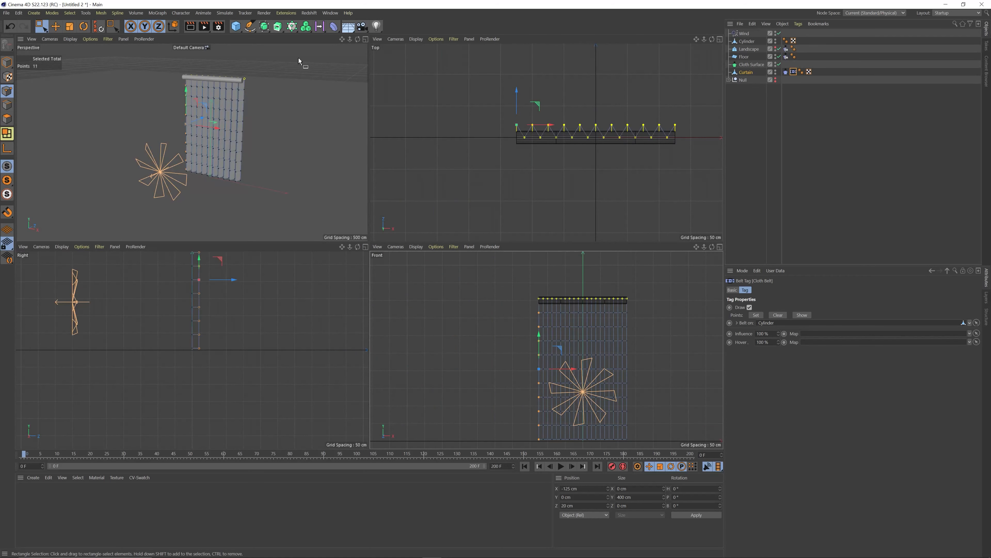
{"action": "left_click", "coordinate": [366, 39]}
{"action": "left_click_drag", "start_coordinate": [480, 225], "coordinate": [462, 224], "text": "alt"}
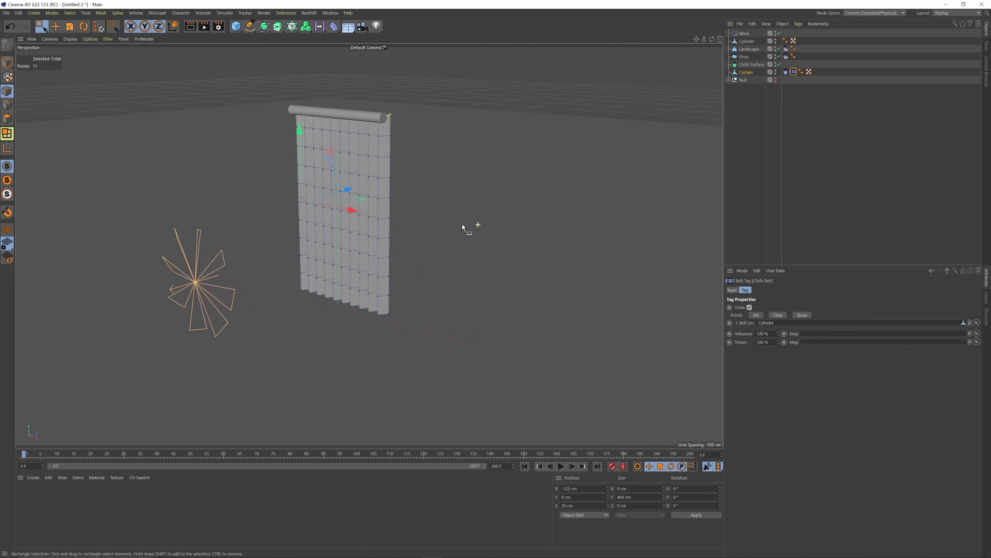
{"action": "right_click_drag", "start_coordinate": [305, 223], "coordinate": [331, 222], "text": "alt"}
{"action": "middle_click_drag", "start_coordinate": [332, 222], "coordinate": [362, 259], "text": "alt"}
{"action": "mouse_move", "coordinate": [362, 259]}
{"action": "left_mouse_down", "text": "alt"}
{"action": "mouse_move", "coordinate": [408, 258]}
{"action": "mouse_move", "coordinate": [345, 263]}
{"action": "left_mouse_up", "text": "alt"}
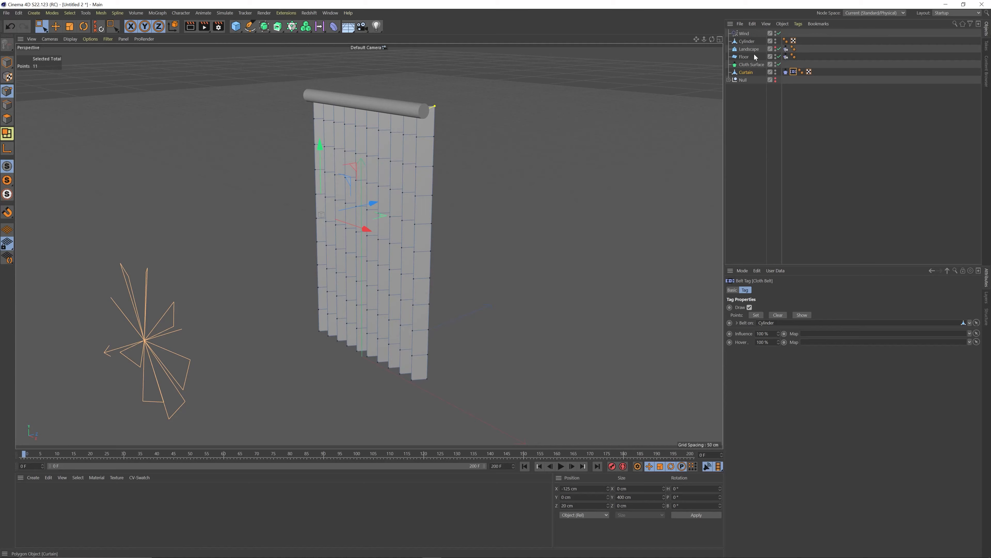
{"action": "left_click", "coordinate": [775, 41]}
{"action": "left_click_drag", "start_coordinate": [353, 289], "coordinate": [282, 303], "text": "alt"}
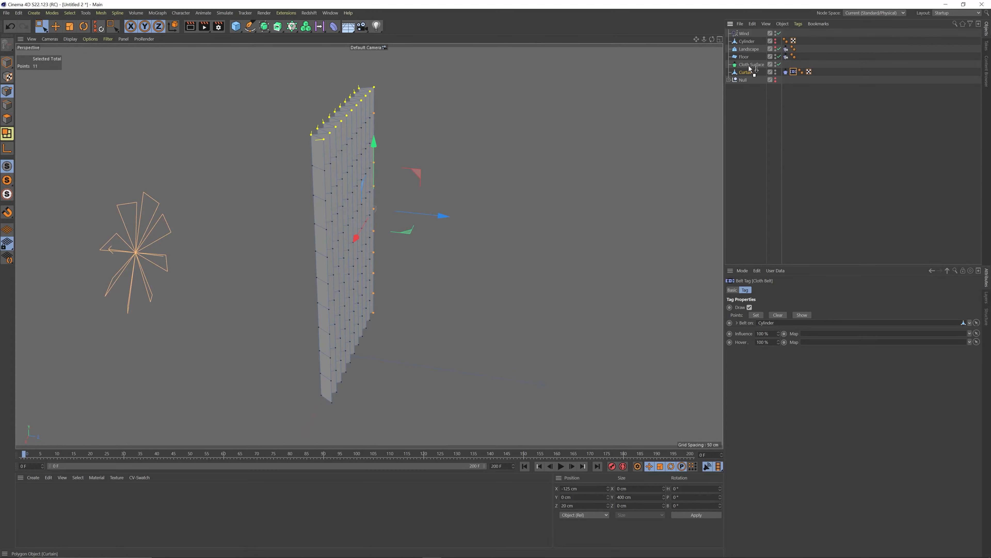
{"action": "left_click_drag", "start_coordinate": [749, 69], "coordinate": [750, 66]}
{"action": "left_click_drag", "start_coordinate": [349, 257], "coordinate": [468, 219], "text": "alt"}
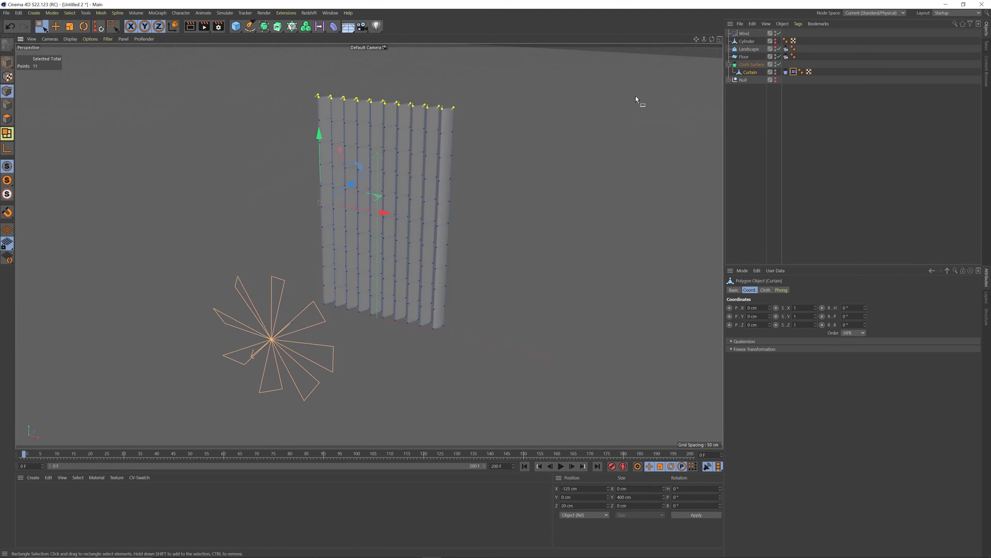
Nest the Cloth Surface in a new Subdivision Surface and display the smoothed Curtain with Gouraud Shading (Lines)
{"action": "left_click", "coordinate": [752, 65]}
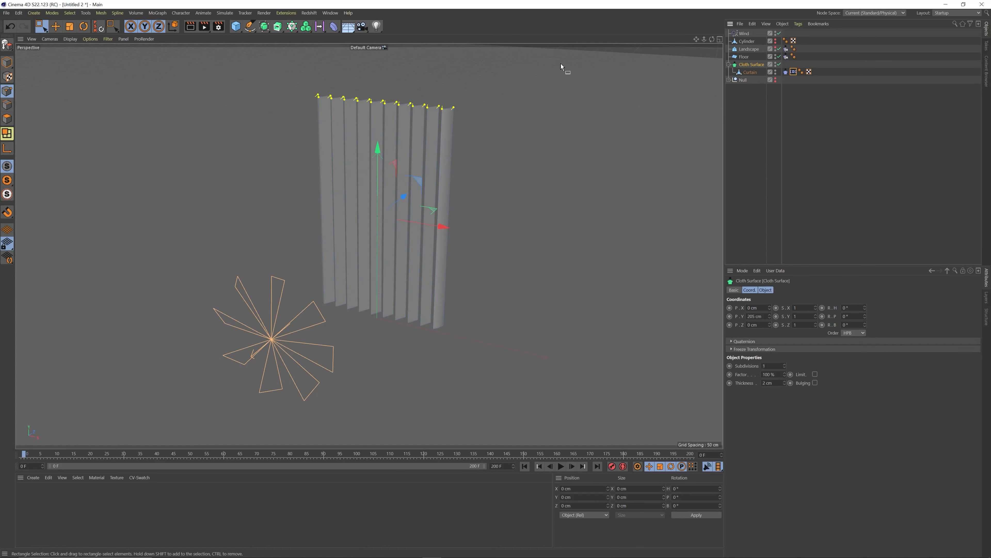
{"action": "left_click", "coordinate": [264, 26], "text": "alt"}
{"action": "left_click_drag", "start_coordinate": [425, 226], "coordinate": [381, 231], "text": "alt"}
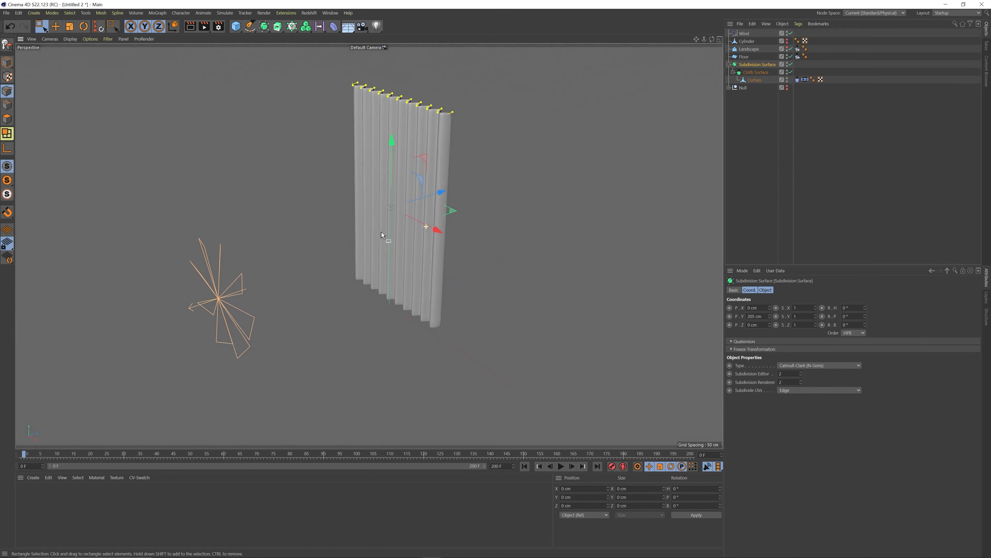
{"action": "right_click_drag", "start_coordinate": [402, 252], "coordinate": [465, 199], "text": "alt"}
{"action": "mouse_move", "coordinate": [439, 243]}
{"action": "left_mouse_down", "text": "alt"}
{"action": "mouse_move", "coordinate": [514, 223]}
{"action": "mouse_move", "coordinate": [450, 241]}
{"action": "mouse_move", "coordinate": [504, 230]}
{"action": "mouse_move", "coordinate": [443, 258]}
{"action": "mouse_move", "coordinate": [440, 221]}
{"action": "mouse_move", "coordinate": [455, 214]}
{"action": "mouse_move", "coordinate": [468, 247]}
{"action": "mouse_move", "coordinate": [433, 258]}
{"action": "mouse_move", "coordinate": [428, 245]}
{"action": "mouse_move", "coordinate": [444, 237]}
{"action": "mouse_move", "coordinate": [426, 300]}
{"action": "mouse_move", "coordinate": [521, 396]}
{"action": "left_mouse_up", "text": "alt"}
{"action": "key", "text": "n"}
{"action": "key", "text": "b"}
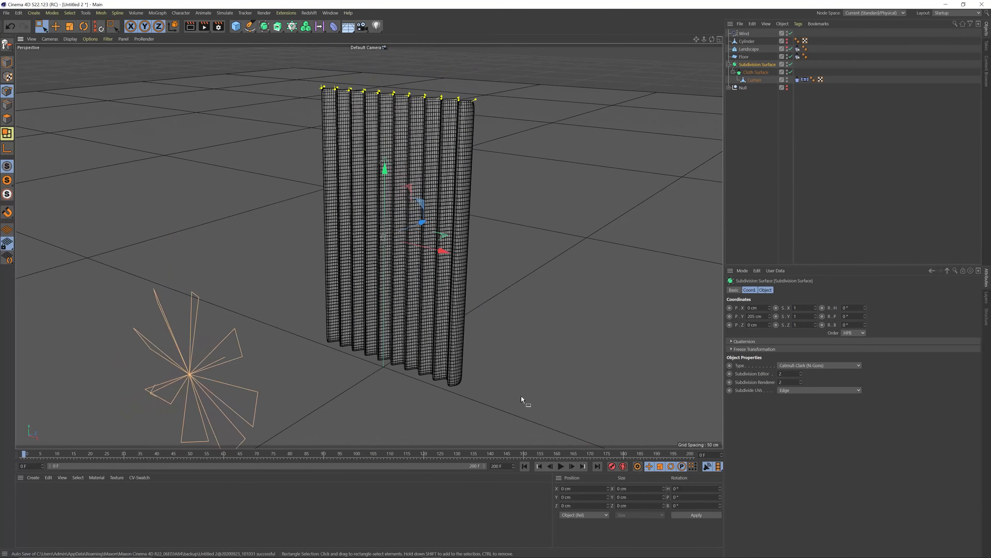
Preview the subdivided Curtain's simulation and calculate the cache in its Cloth tag
{"action": "left_click", "coordinate": [561, 466]}
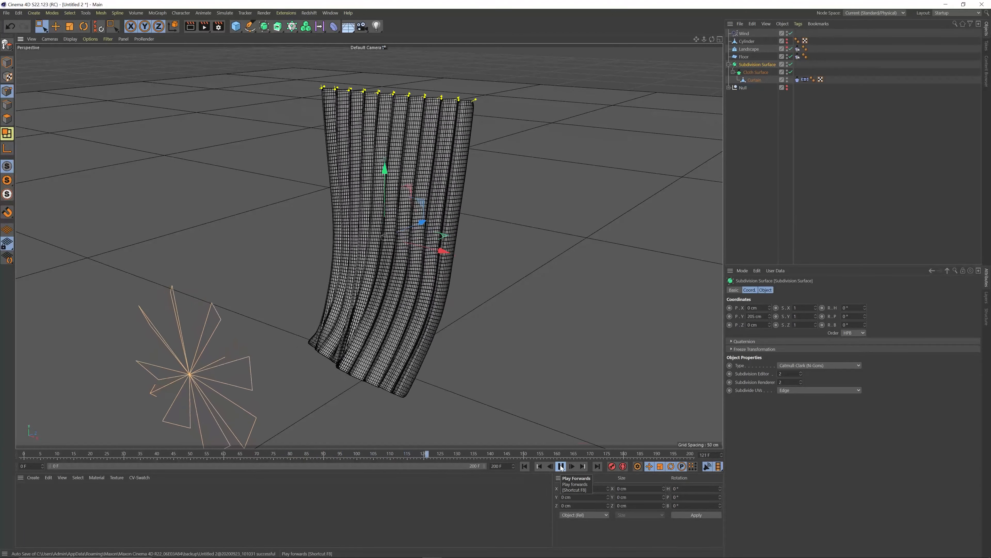
{"action": "left_click", "coordinate": [561, 466]}
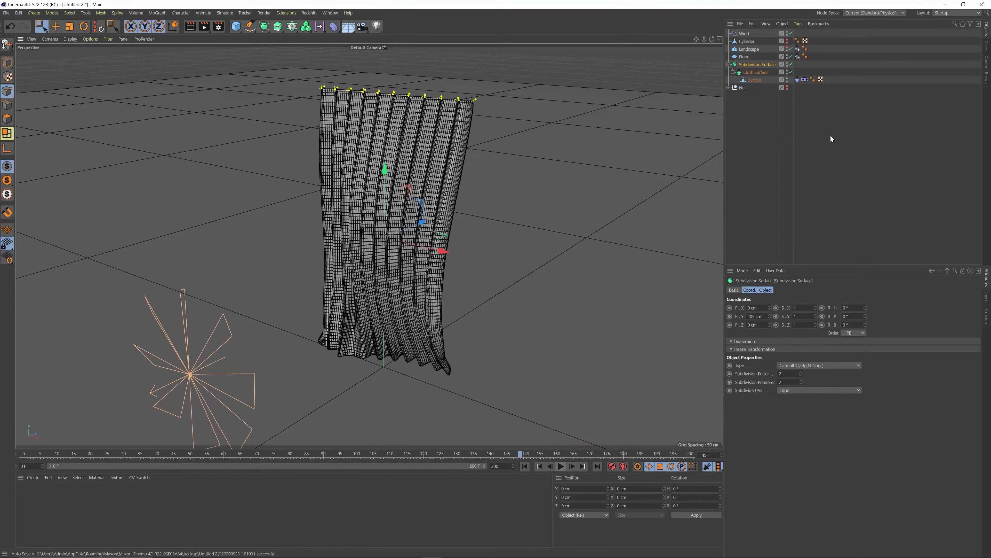
{"action": "left_click", "coordinate": [797, 79]}
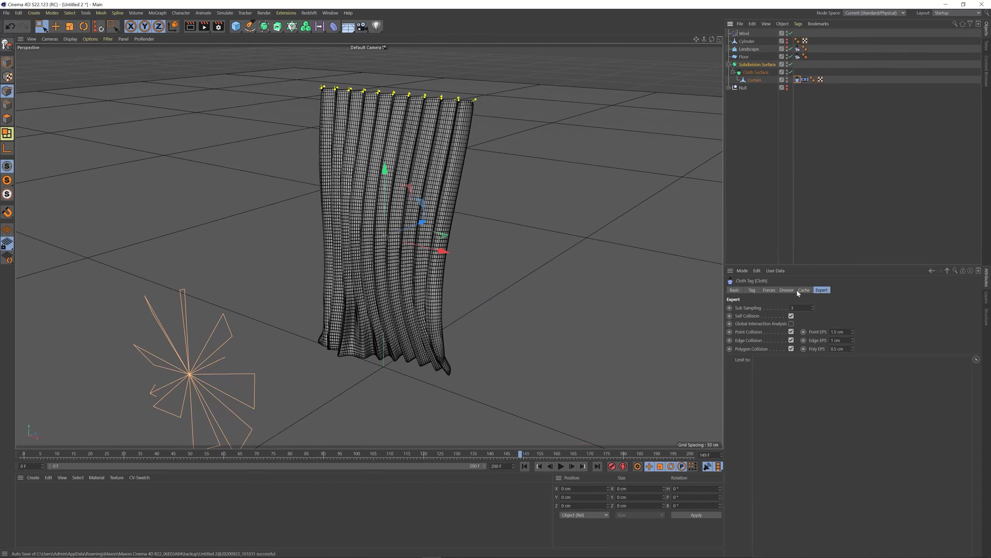
{"action": "left_click", "coordinate": [805, 289]}
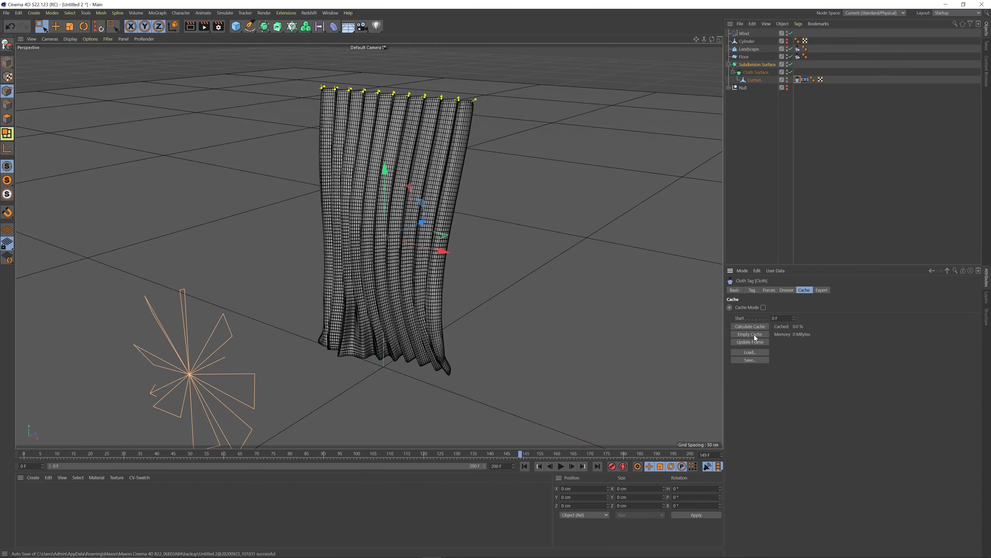
{"action": "left_click", "coordinate": [754, 327]}
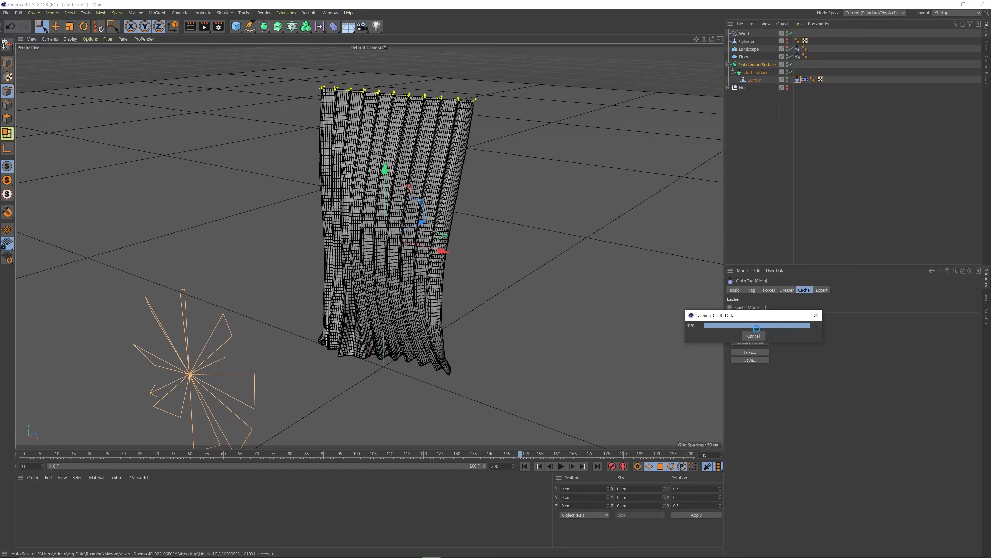
Rewind to frame 0 and play the cached Curtain simulation
{"action": "left_click", "coordinate": [525, 467]}
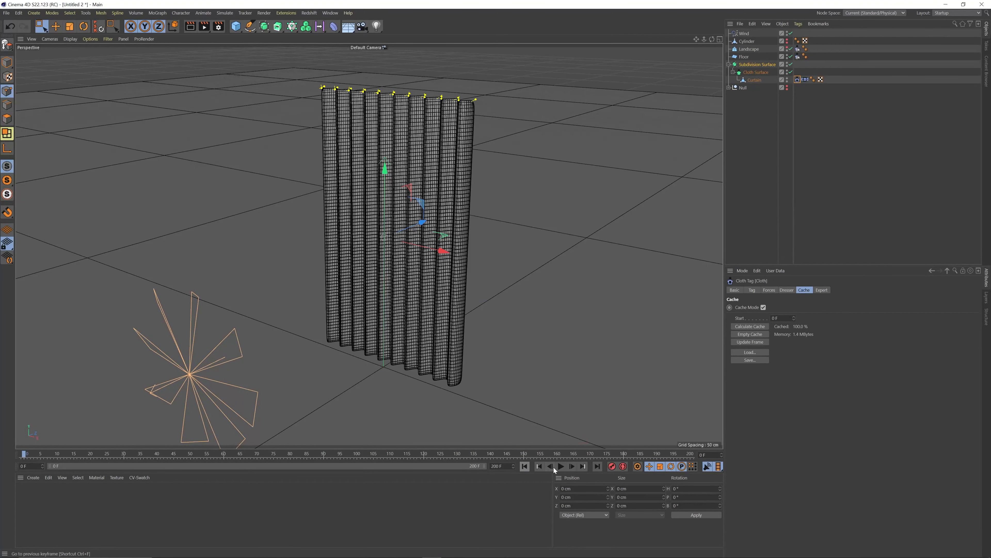
{"action": "left_click", "coordinate": [560, 467]}
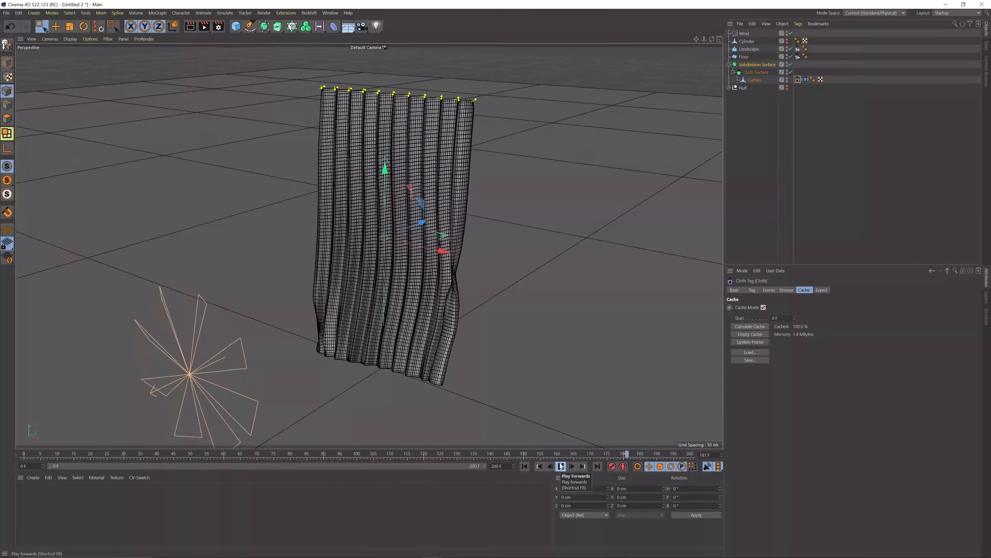
{"action": "left_click", "coordinate": [561, 466]}
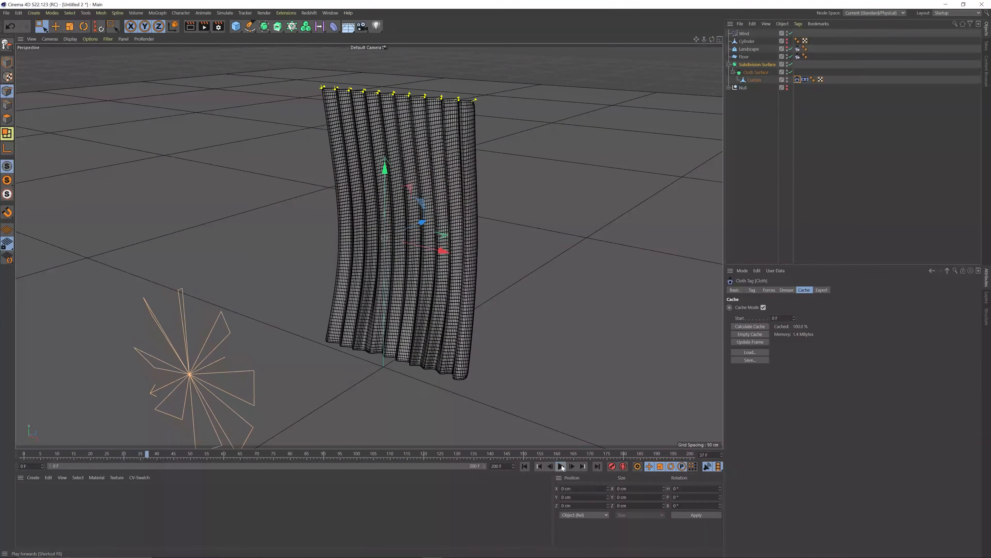